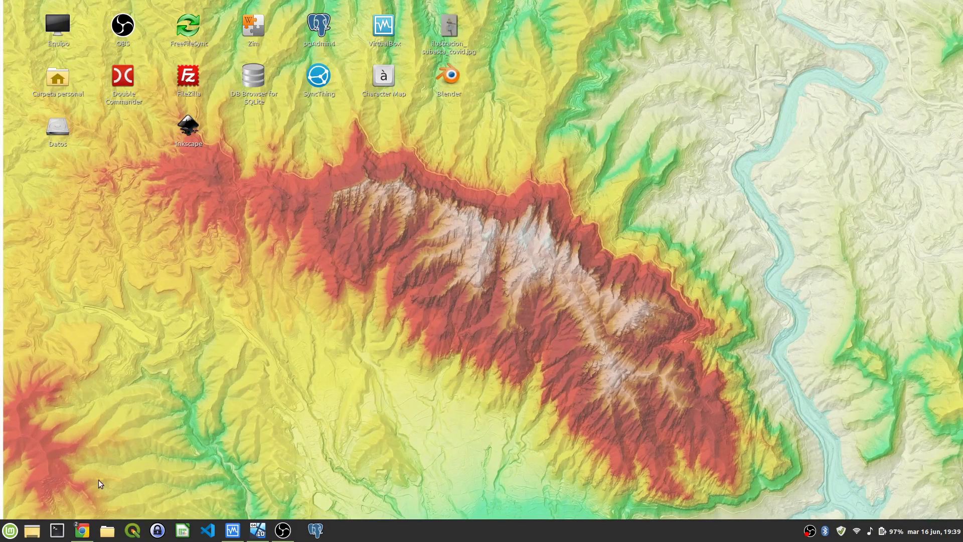
Step: Show taskbar previews of the Google Calendar and new-tab Chrome windows
{"action": "mouse_move", "coordinate": [84, 531]}
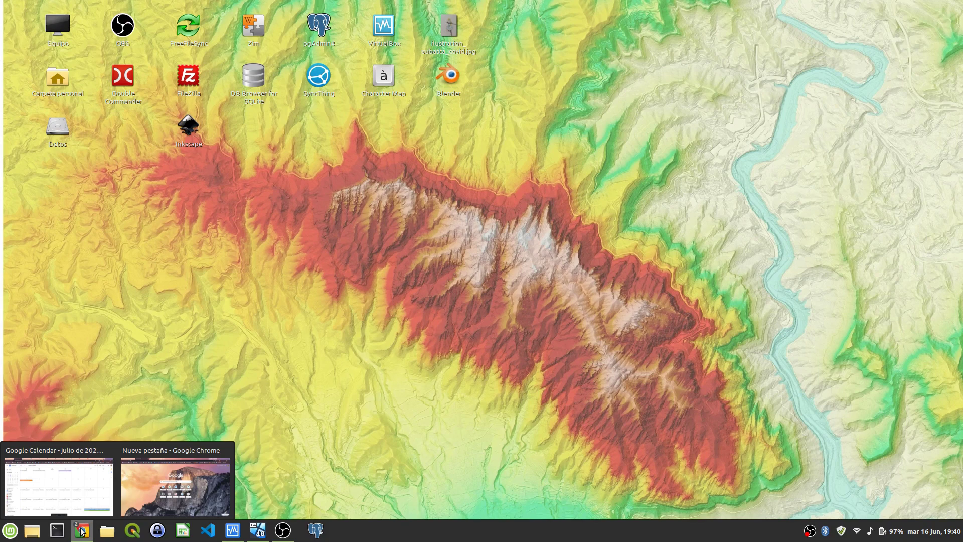
Step: Search 'postgresql download' and follow Windows installers through to the EDB installer download page
{"action": "left_click", "coordinate": [175, 479]}
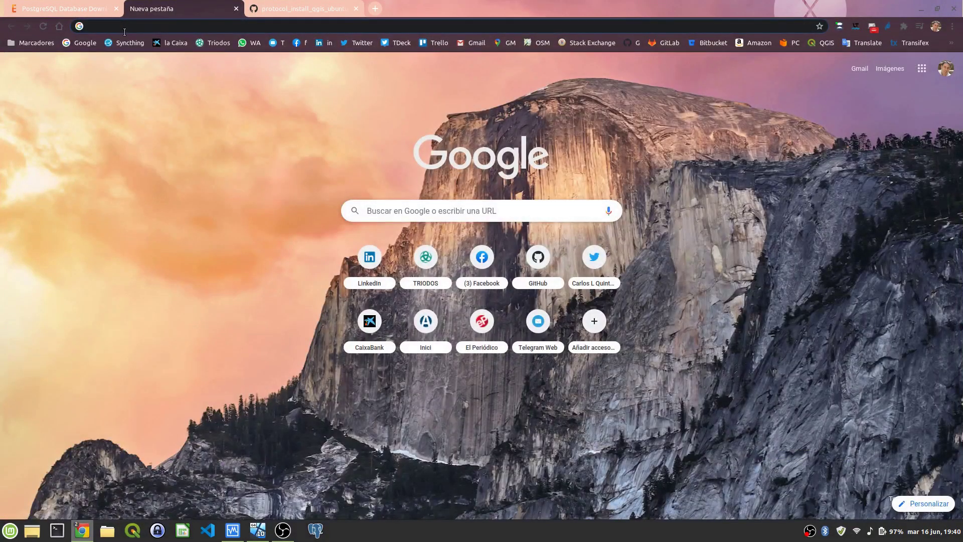
{"action": "type", "text": "postgresql download"}
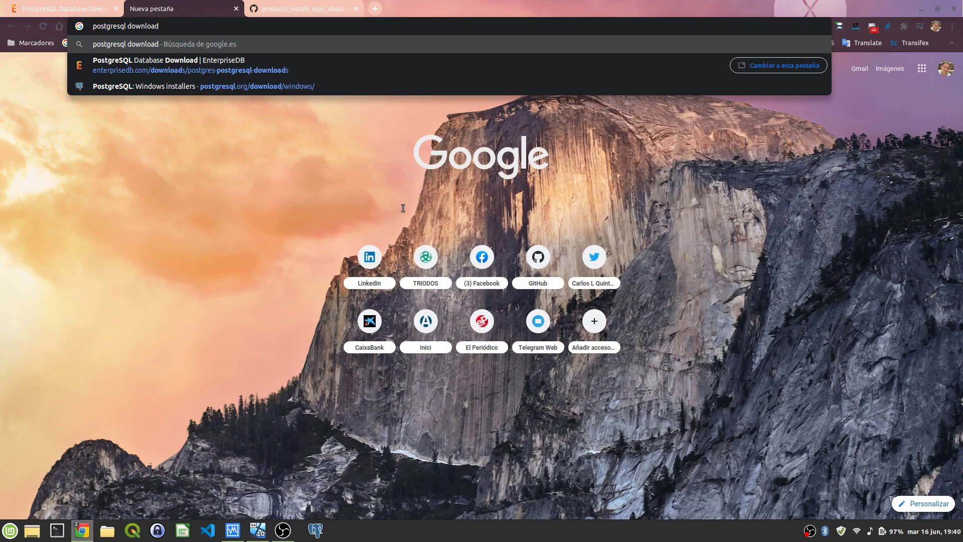
{"action": "key", "text": "Return"}
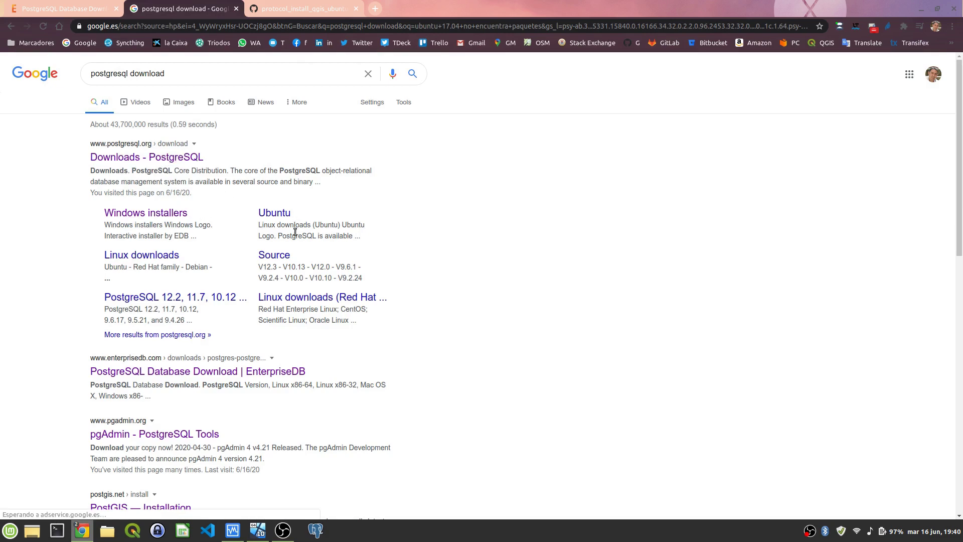
{"action": "left_click", "coordinate": [175, 213]}
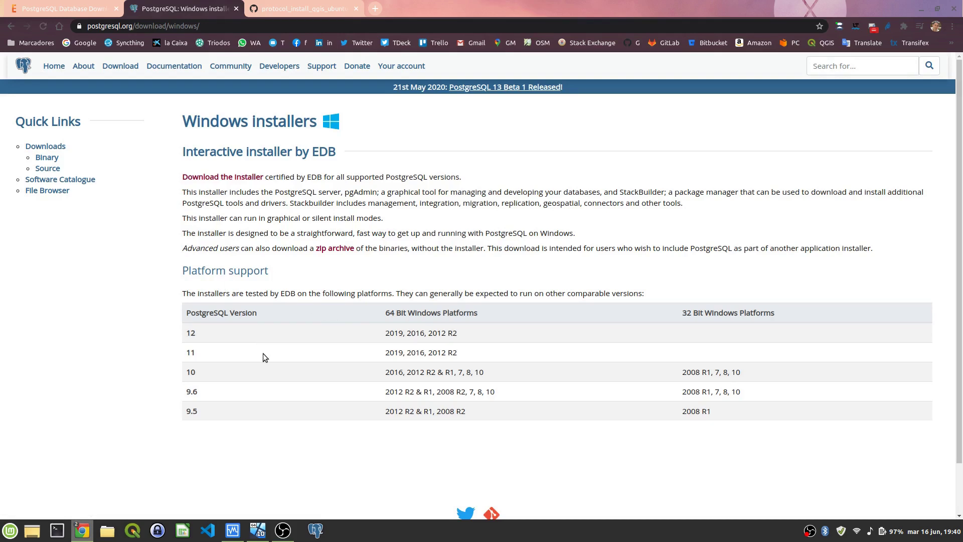
{"action": "left_click", "coordinate": [217, 178]}
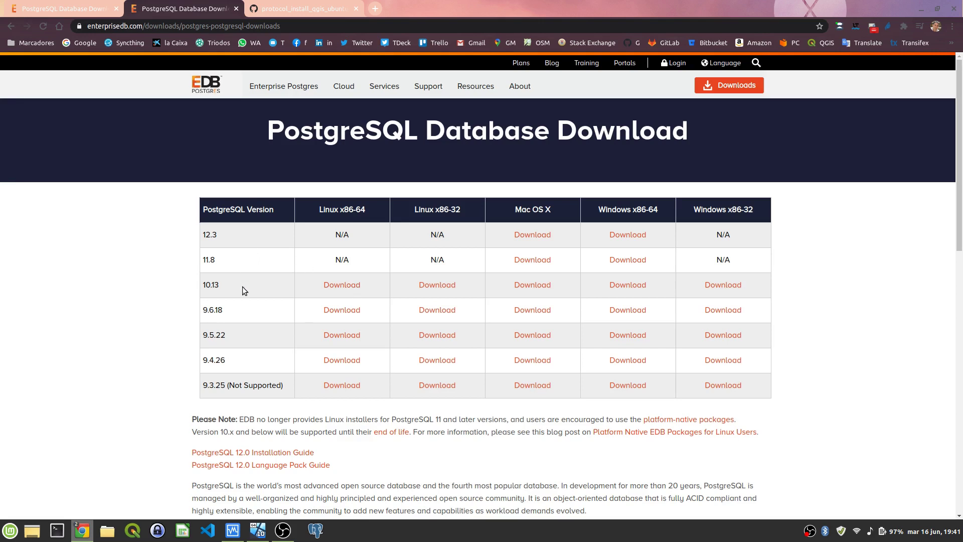
Step: Highlight version 10.13, check it against the install_postgis.sh script on GitHub, then minimize Chrome
{"action": "left_click_drag", "start_coordinate": [204, 284], "coordinate": [214, 285]}
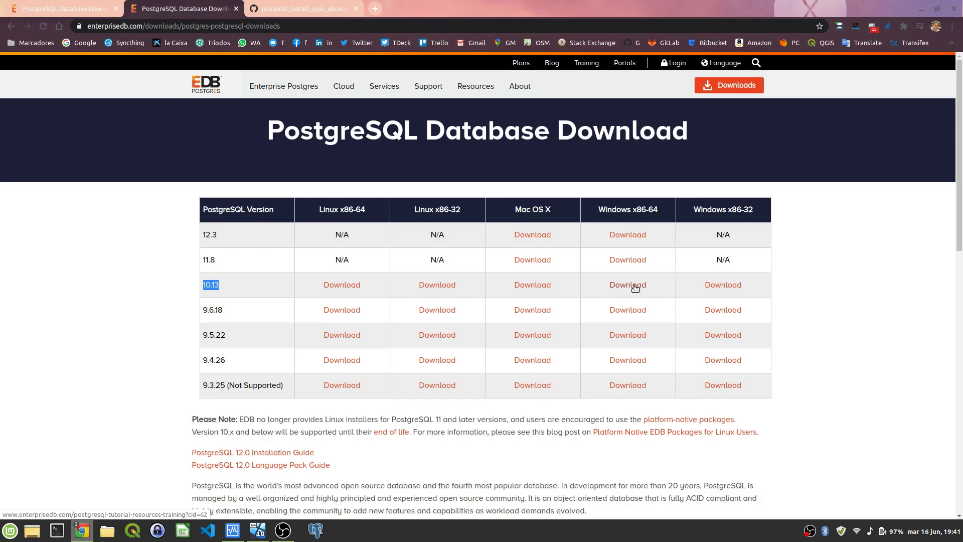
{"action": "left_click", "coordinate": [310, 9]}
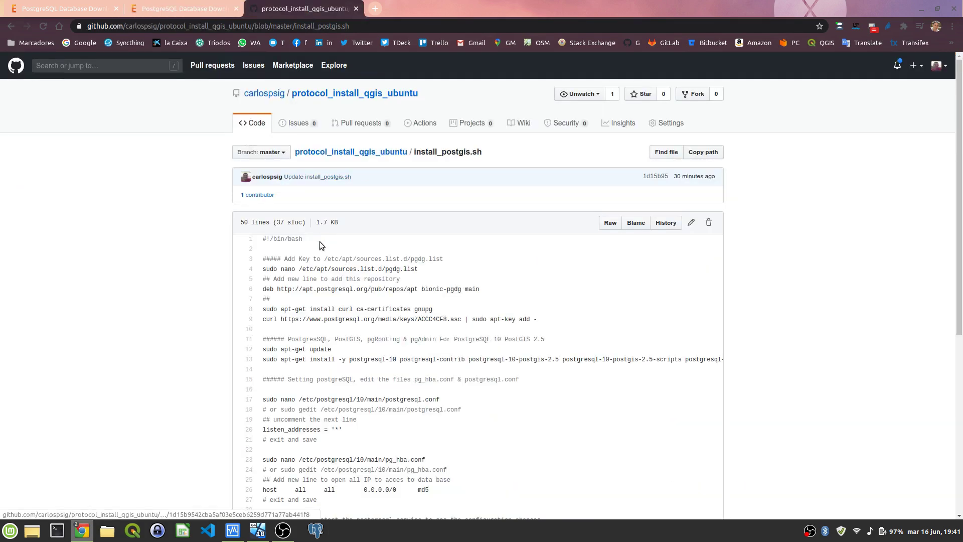
{"action": "scroll", "coordinate": [320, 248], "scroll_direction": "down", "scroll_amount": 2}
{"action": "scroll", "coordinate": [321, 251], "scroll_direction": "down", "scroll_amount": 5}
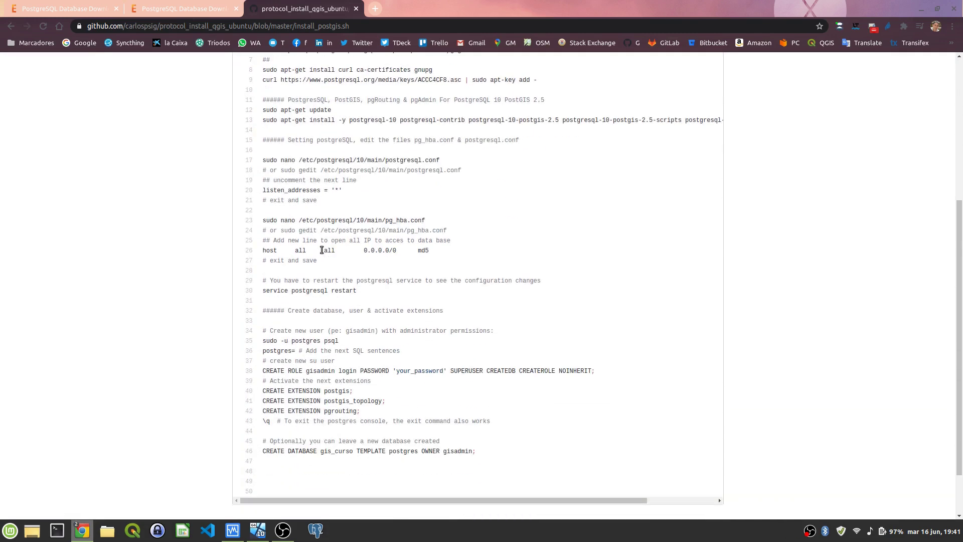
{"action": "scroll", "coordinate": [324, 249], "scroll_direction": "up", "scroll_amount": 4}
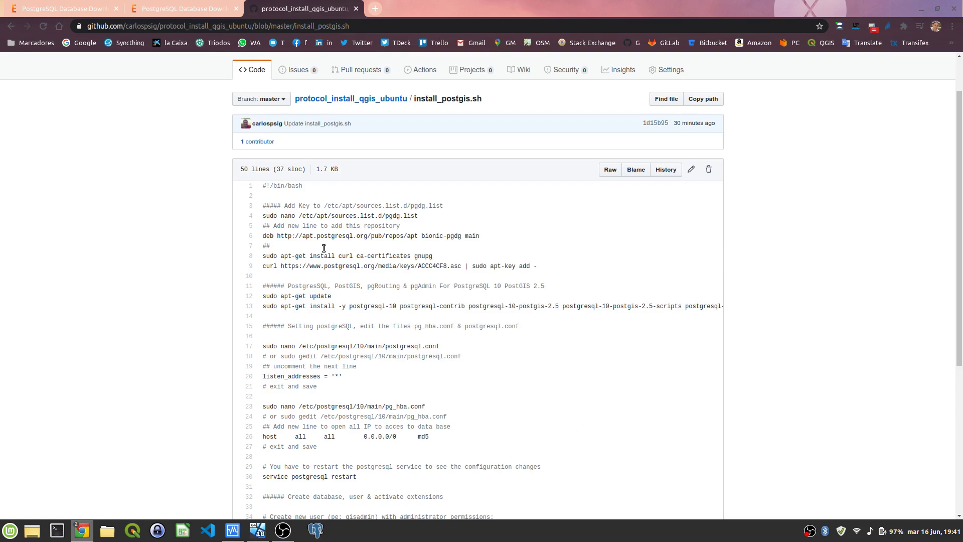
{"action": "scroll", "coordinate": [326, 249], "scroll_direction": "up", "scroll_amount": 2}
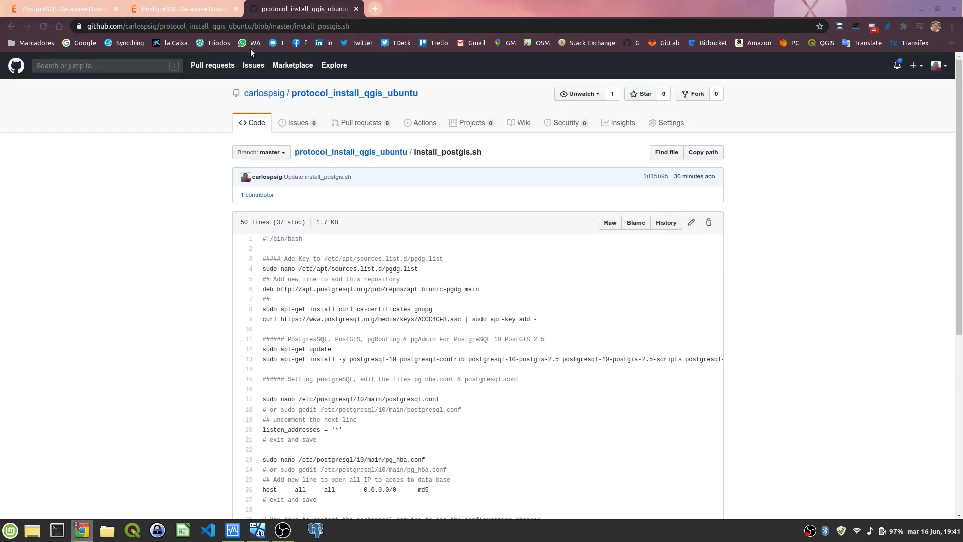
{"action": "left_click", "coordinate": [176, 8]}
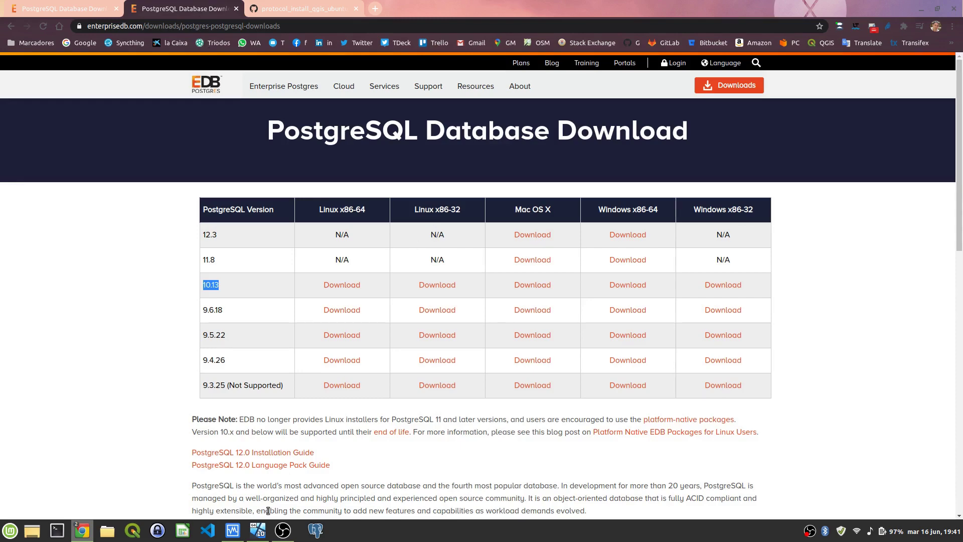
{"action": "left_click", "coordinate": [921, 9]}
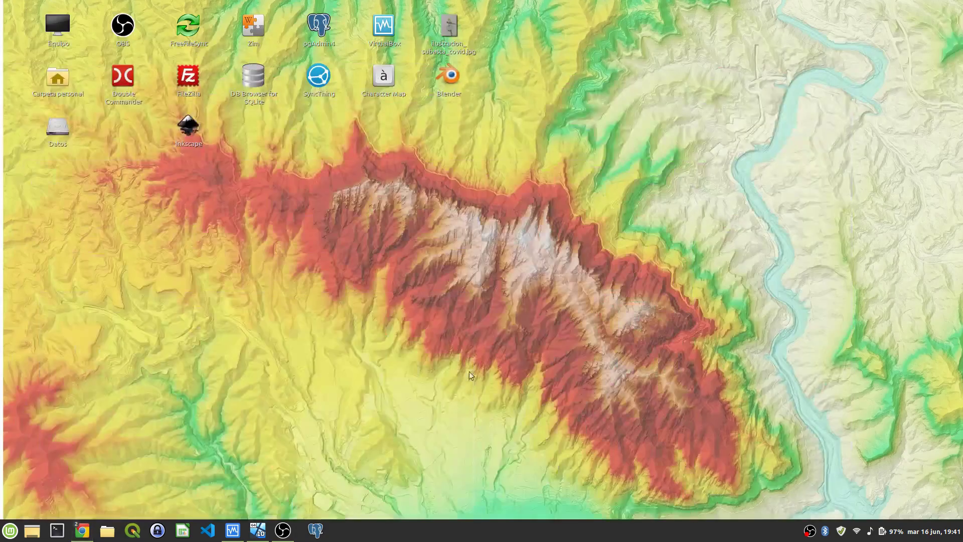
Step: In the Windows VM's File Explorer, browse Programas and pgadmin4, then open the PostgreSQL folder
{"action": "left_click", "coordinate": [259, 525]}
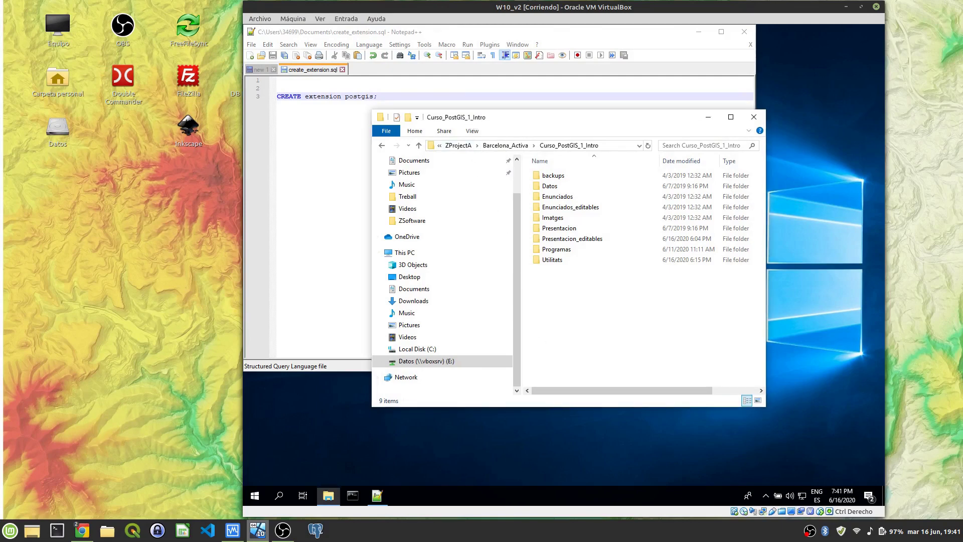
{"action": "left_click_drag", "start_coordinate": [472, 118], "coordinate": [456, 91]}
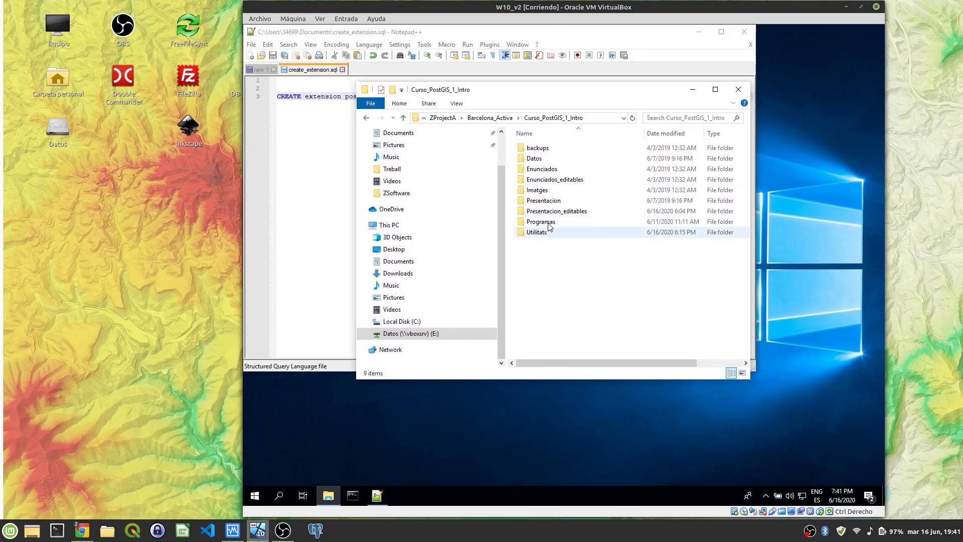
{"action": "double_click", "coordinate": [550, 226]}
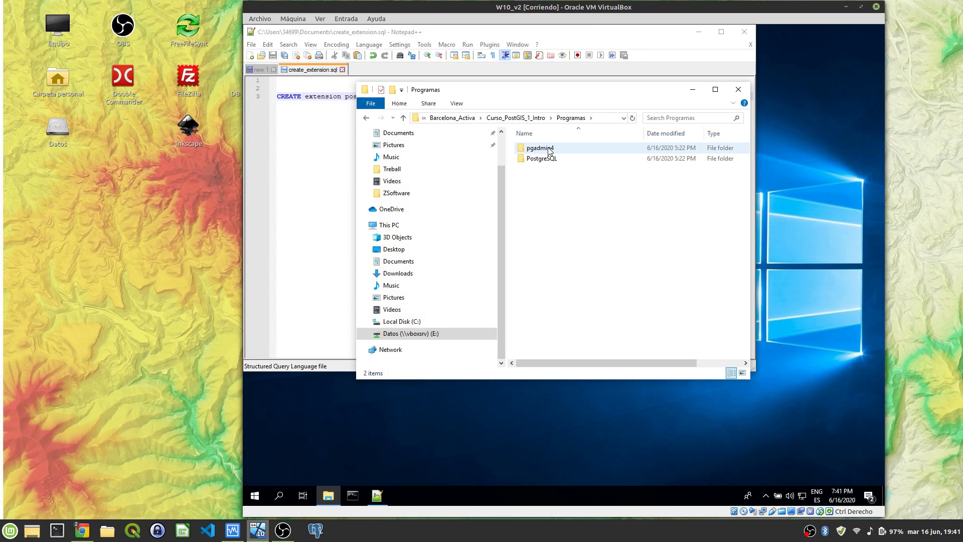
{"action": "double_click", "coordinate": [549, 149]}
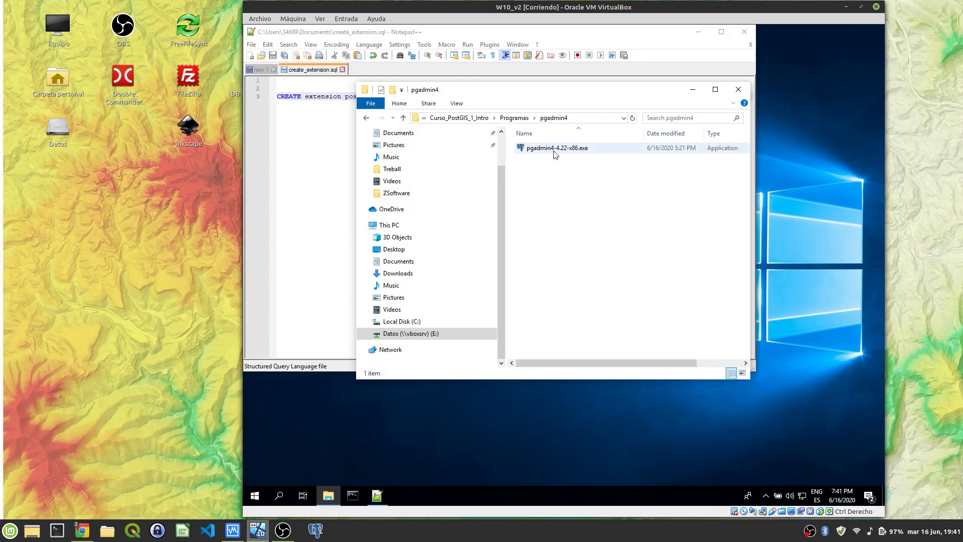
{"action": "left_click", "coordinate": [522, 120]}
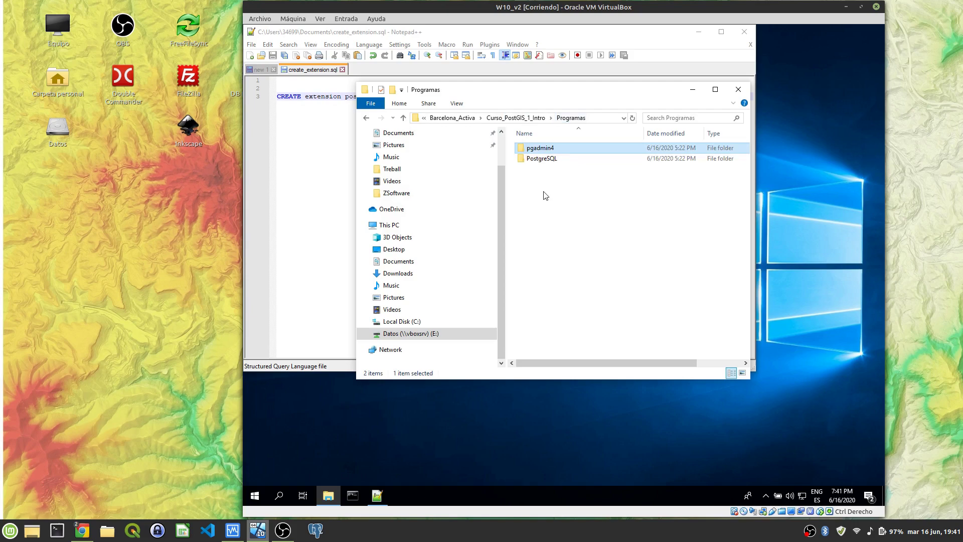
{"action": "double_click", "coordinate": [545, 164]}
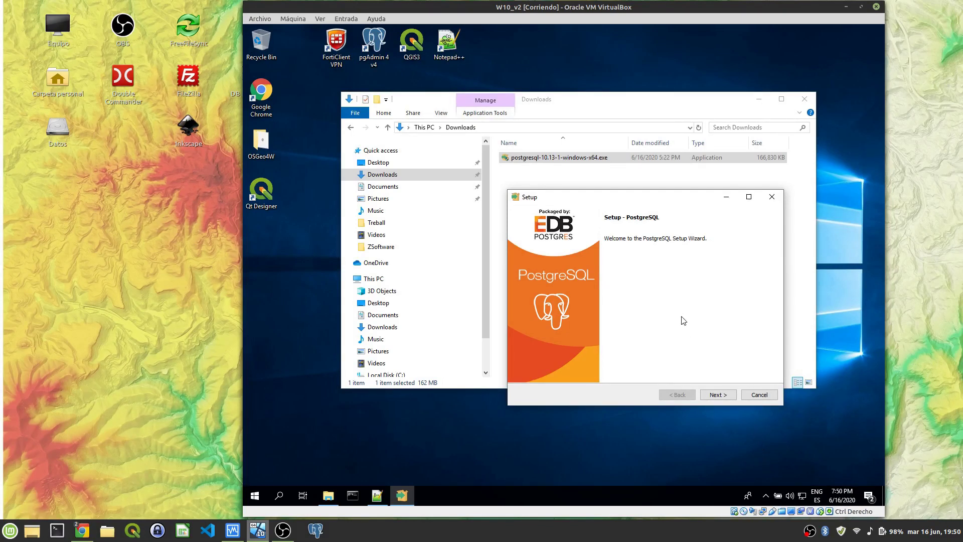
Step: Keep install folder C:\Program Files\PostgreSQL\10 and all four components, advancing to Data Directory
{"action": "mouse_move", "coordinate": [636, 198]}
{"action": "left_mouse_down"}
{"action": "mouse_move", "coordinate": [597, 220]}
{"action": "mouse_move", "coordinate": [635, 203]}
{"action": "left_mouse_up"}
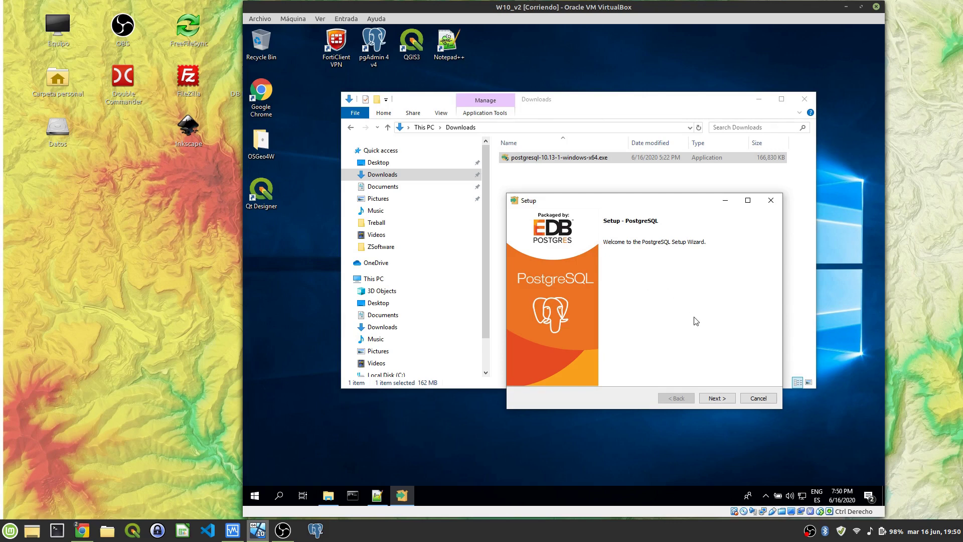
{"action": "left_click", "coordinate": [724, 401]}
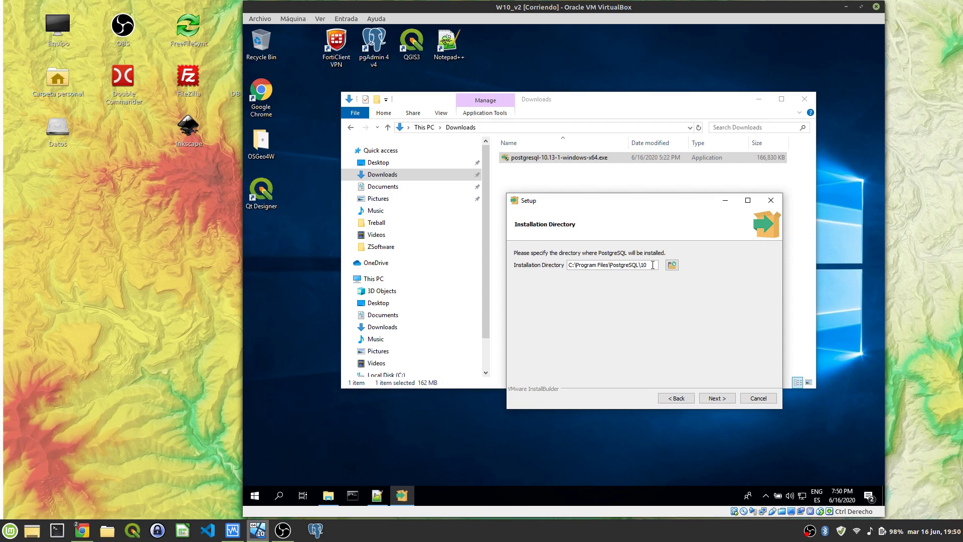
{"action": "left_click", "coordinate": [725, 402]}
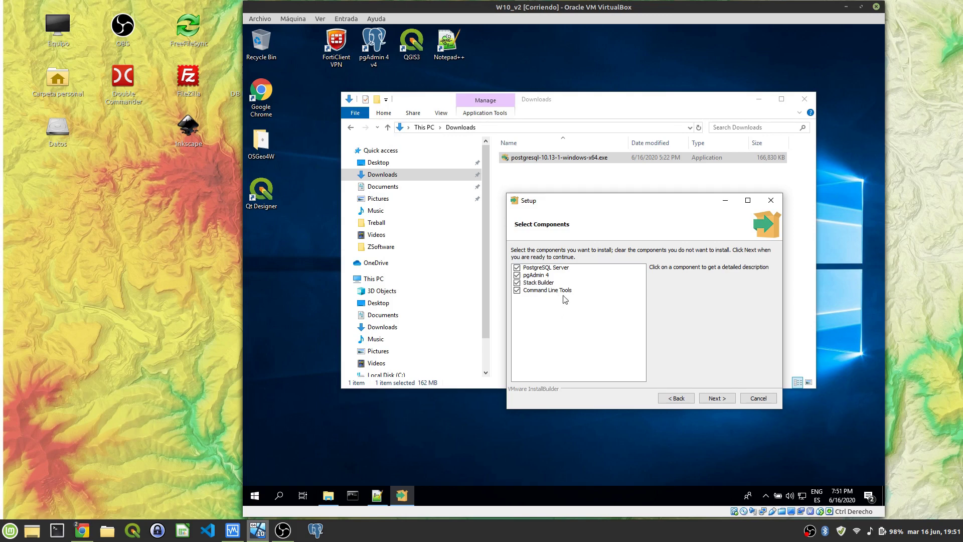
{"action": "left_click", "coordinate": [552, 268]}
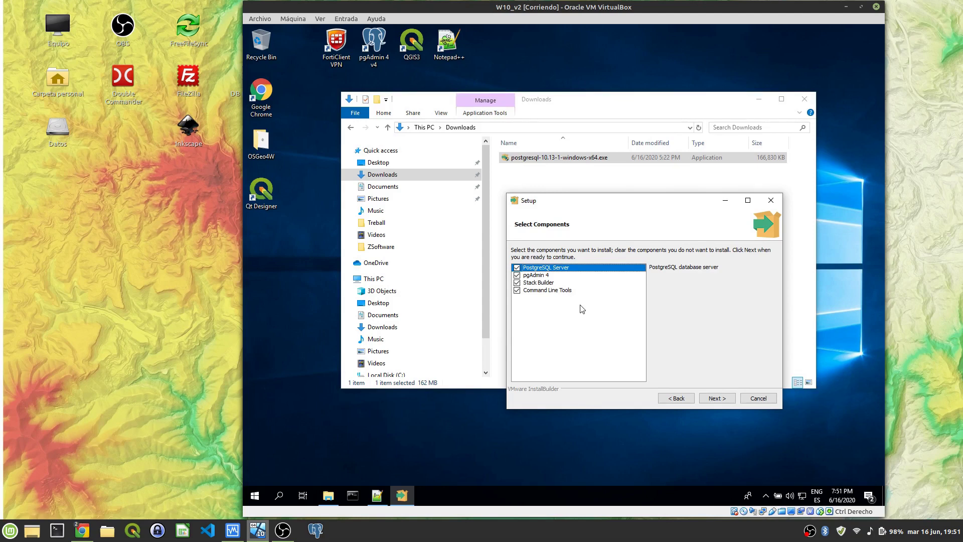
{"action": "left_click", "coordinate": [715, 399]}
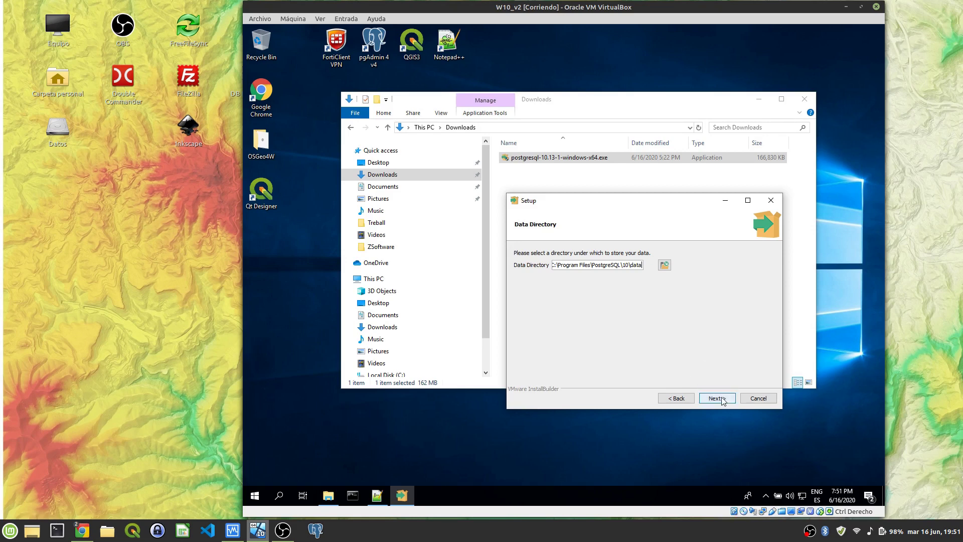
Step: Keep the default data folder, set the superuser password, and keep port 5432
{"action": "left_click", "coordinate": [721, 399]}
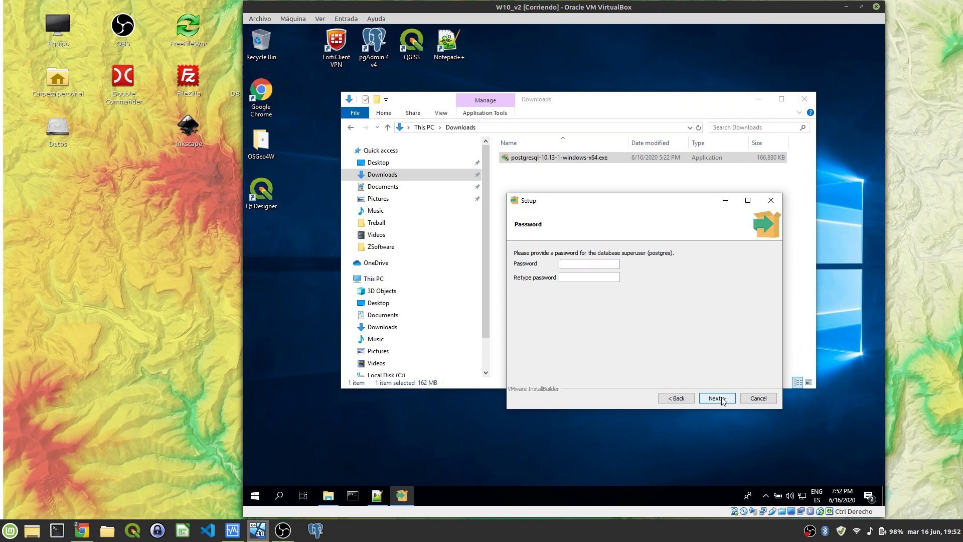
{"action": "type", "text": "postgrespostgr"}
{"action": "left_click", "coordinate": [721, 399]}
{"action": "left_click", "coordinate": [717, 398]}
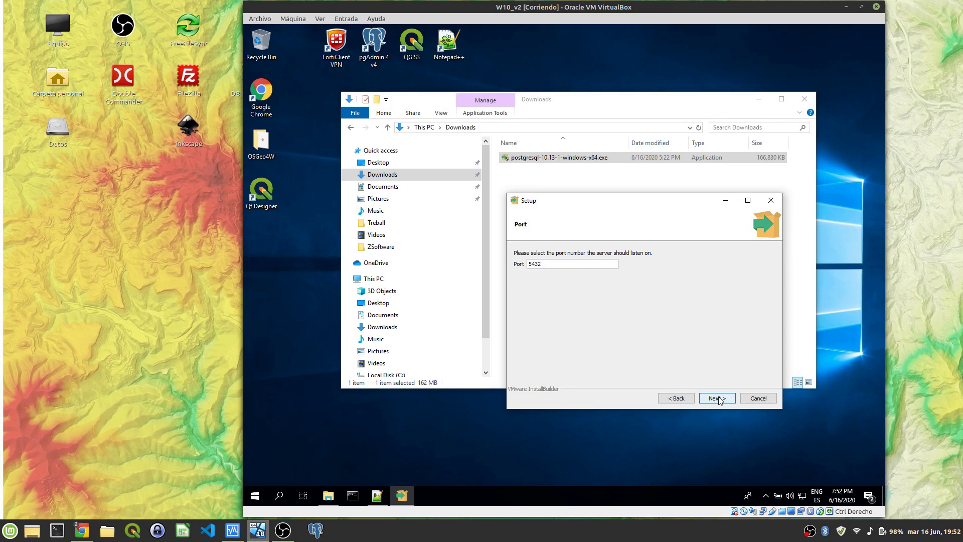
{"action": "left_click", "coordinate": [718, 399]}
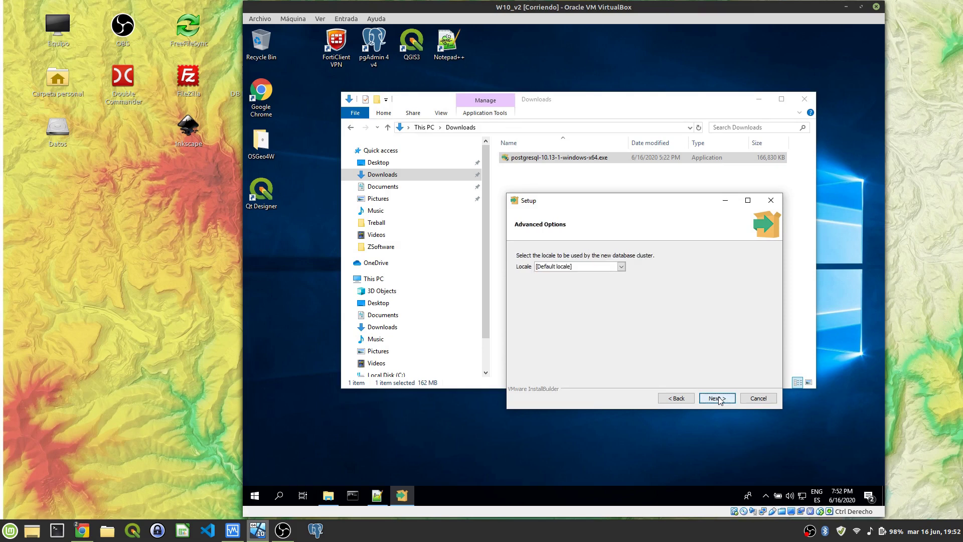
Step: Keep the Default locale, accept the pre-installation summary, and start installing PostgreSQL 10.13
{"action": "left_click", "coordinate": [622, 266]}
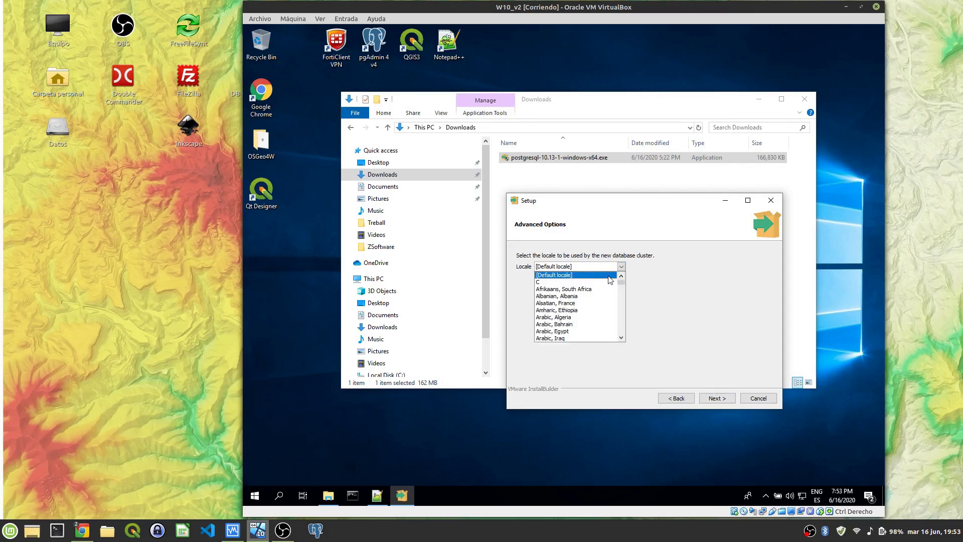
{"action": "left_click", "coordinate": [608, 276]}
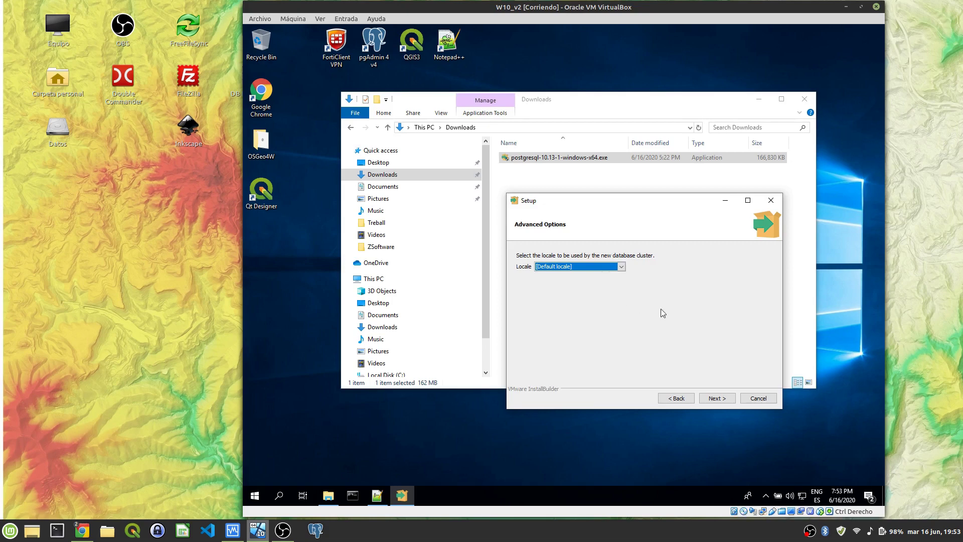
{"action": "left_click", "coordinate": [723, 403]}
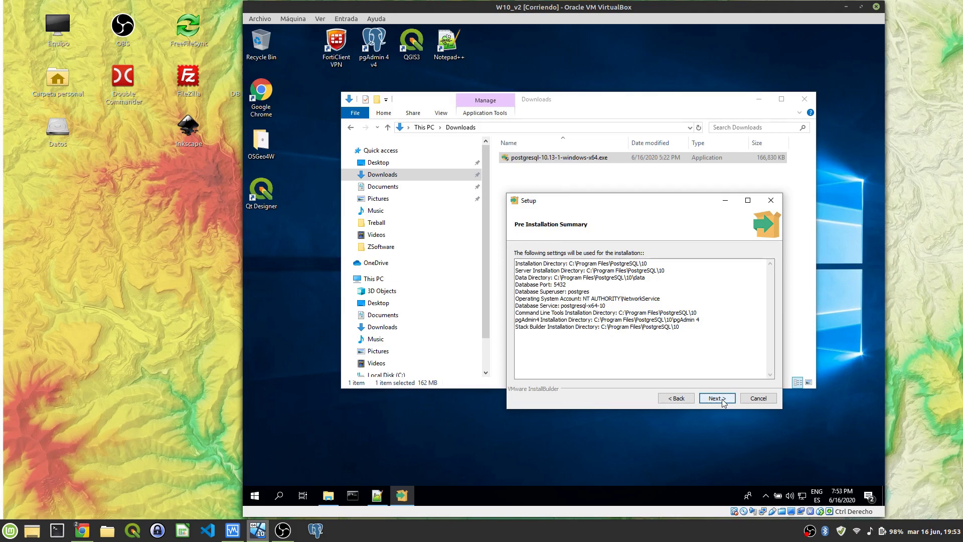
{"action": "left_click", "coordinate": [722, 403]}
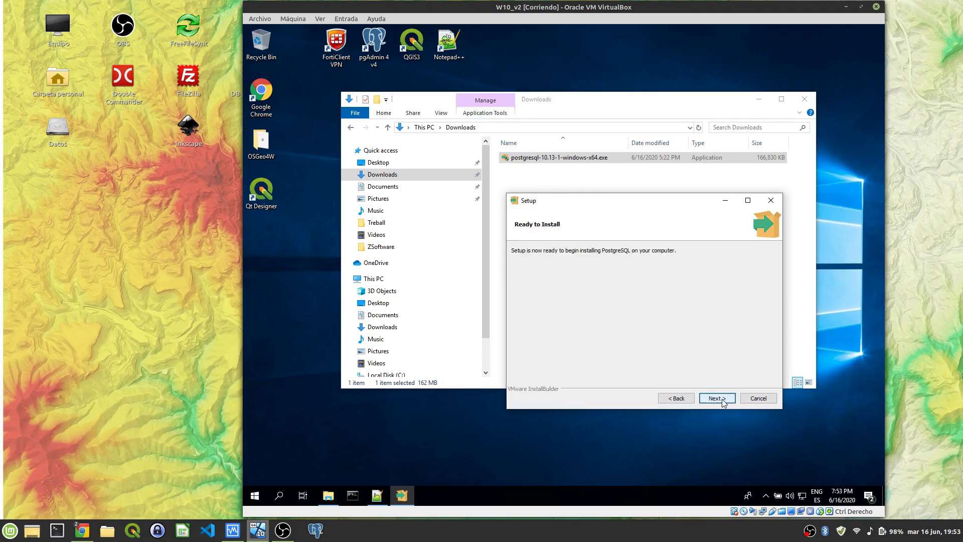
{"action": "left_click", "coordinate": [723, 399]}
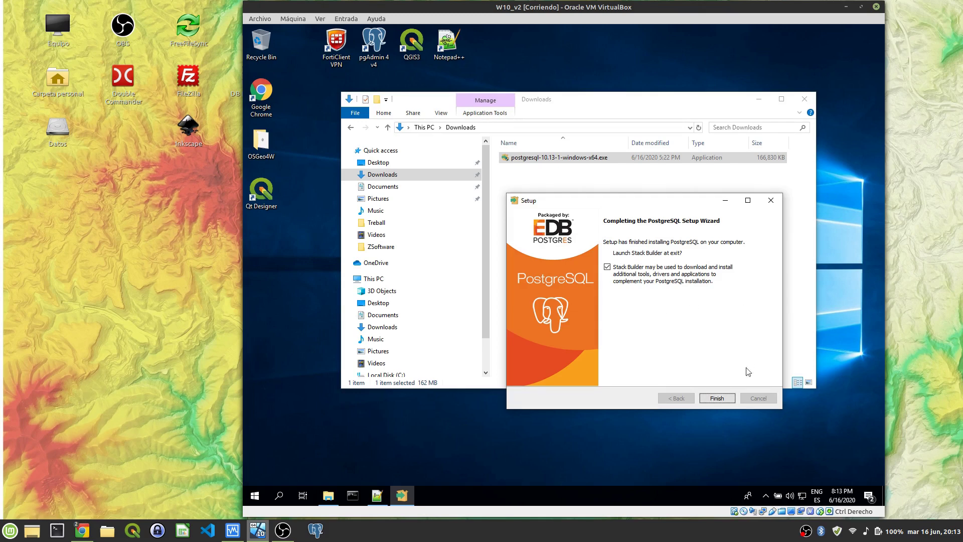
Step: Finish setup and target PostgreSQL 10 (x64) on port 5432 in Stack Builder
{"action": "left_click", "coordinate": [717, 398]}
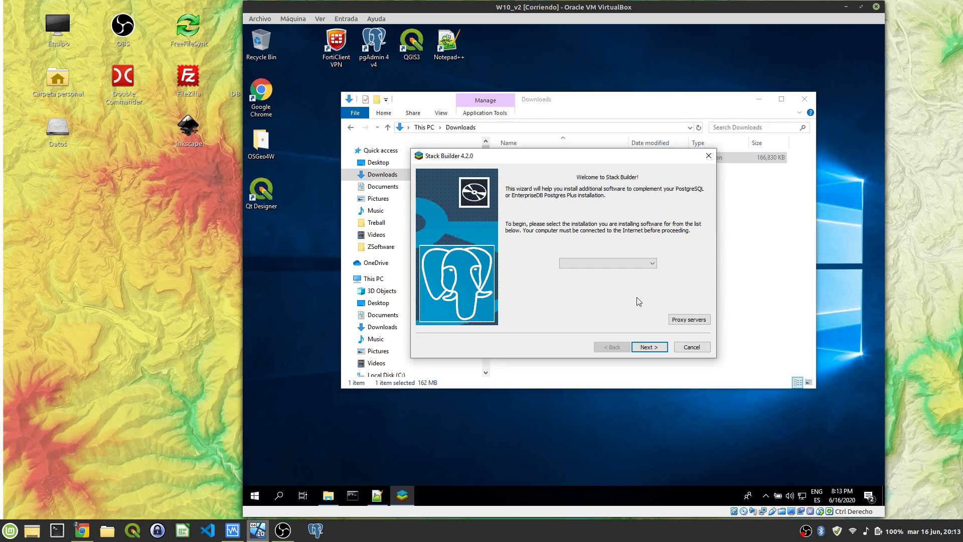
{"action": "left_click", "coordinate": [654, 264]}
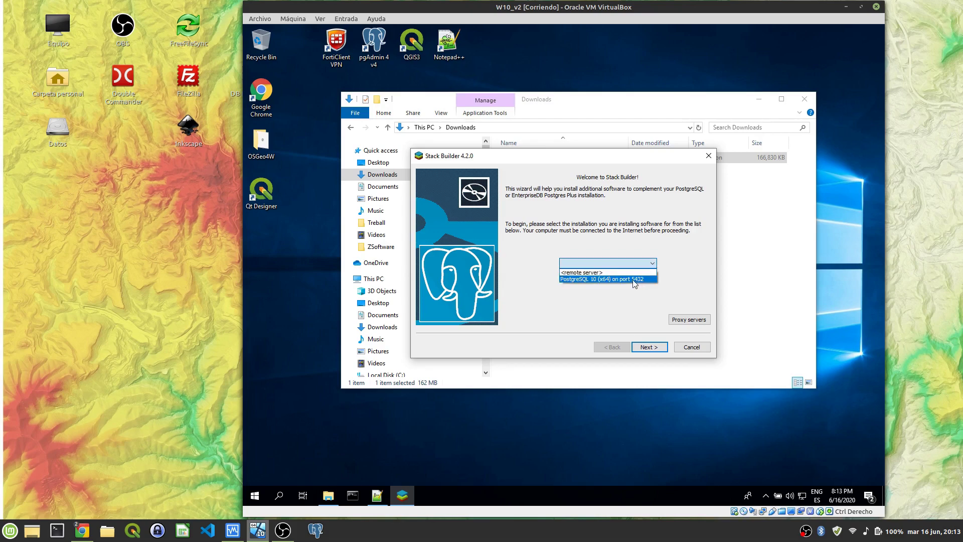
{"action": "left_click", "coordinate": [603, 280]}
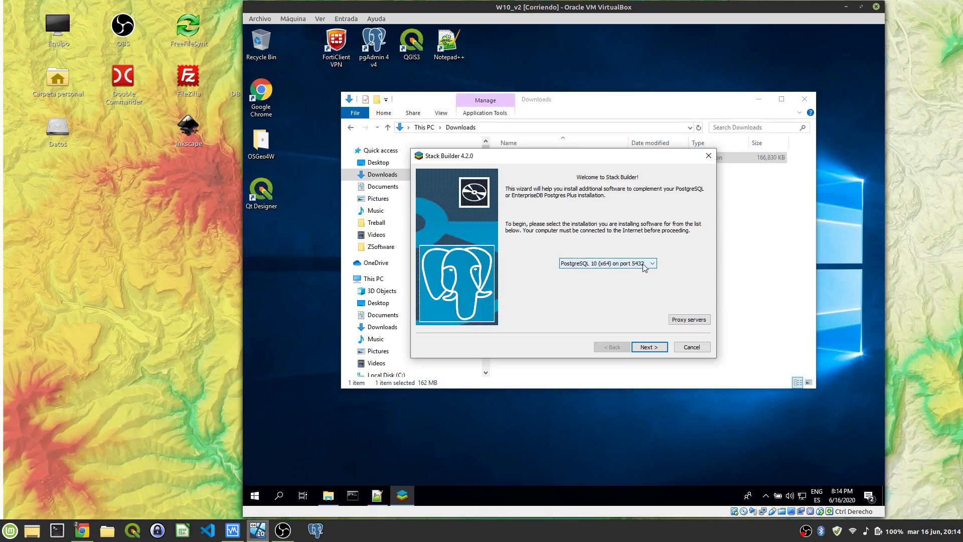
{"action": "left_click", "coordinate": [652, 350]}
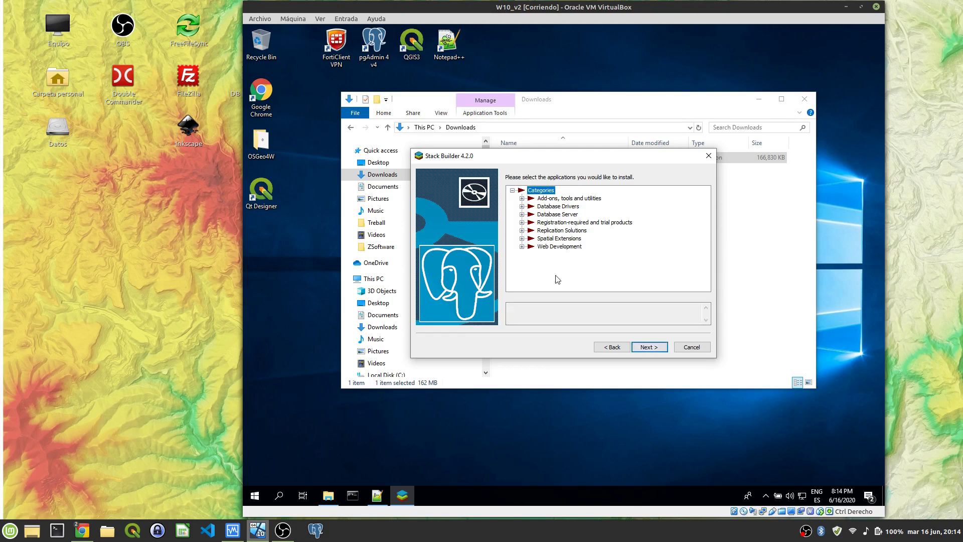
Step: Browse the Add-ons, Database Drivers, Database Server and EnterpriseDB categories, then expand Spatial Extensions
{"action": "left_click", "coordinate": [521, 198]}
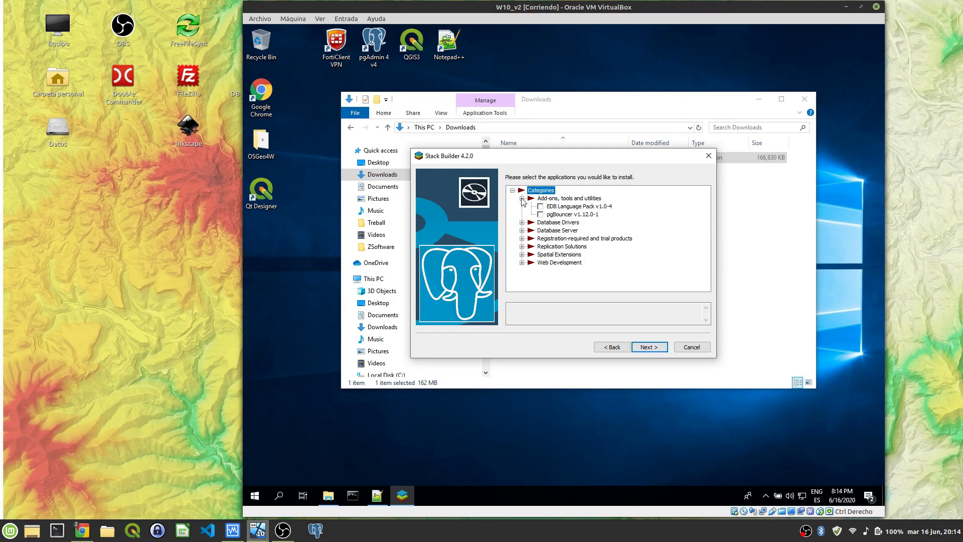
{"action": "left_click", "coordinate": [521, 199]}
{"action": "left_click", "coordinate": [522, 207]}
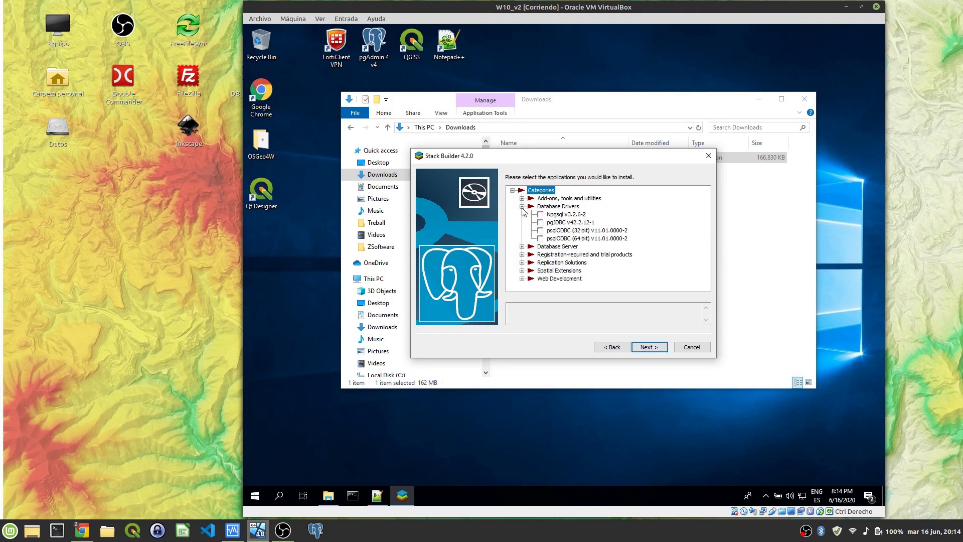
{"action": "left_click", "coordinate": [521, 206]}
{"action": "left_click", "coordinate": [521, 214]}
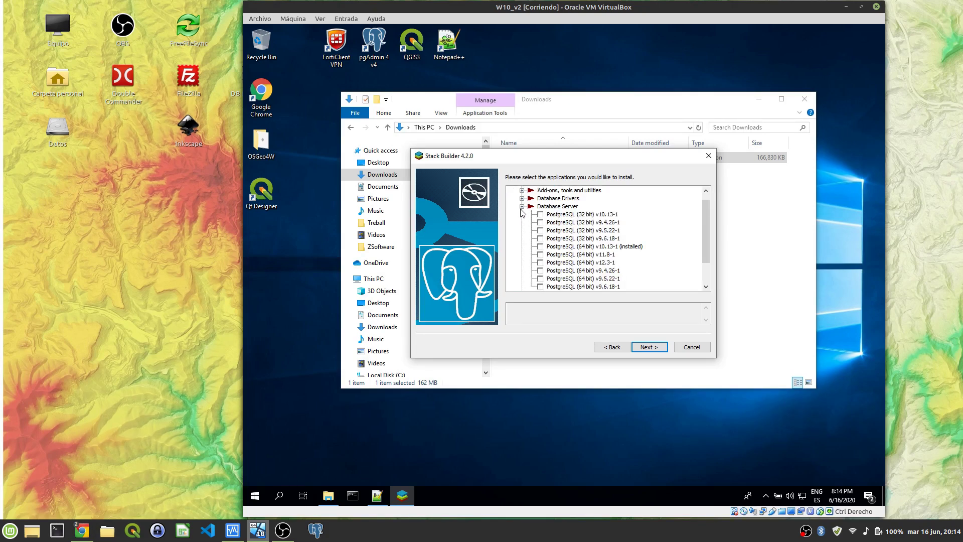
{"action": "left_click", "coordinate": [522, 207]}
{"action": "left_click", "coordinate": [522, 222]}
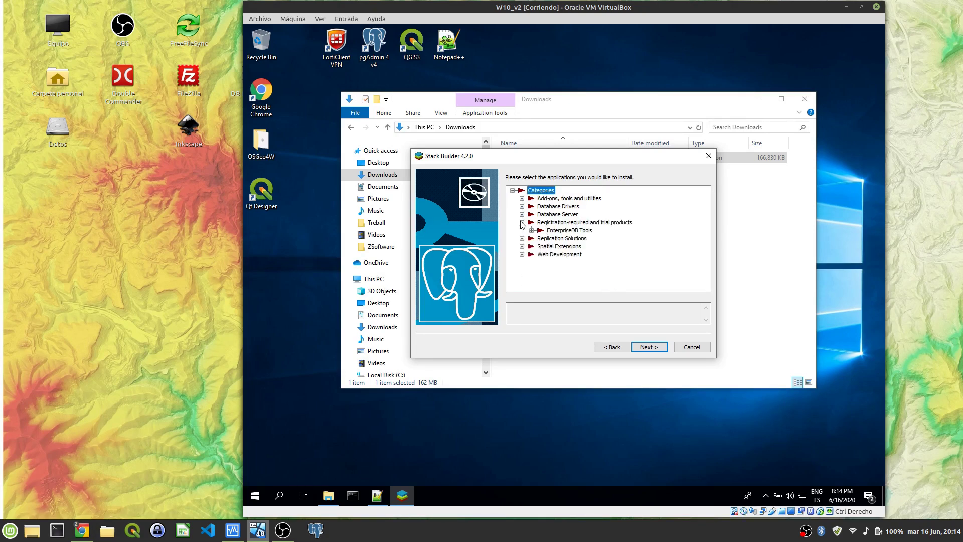
{"action": "left_click", "coordinate": [531, 230]}
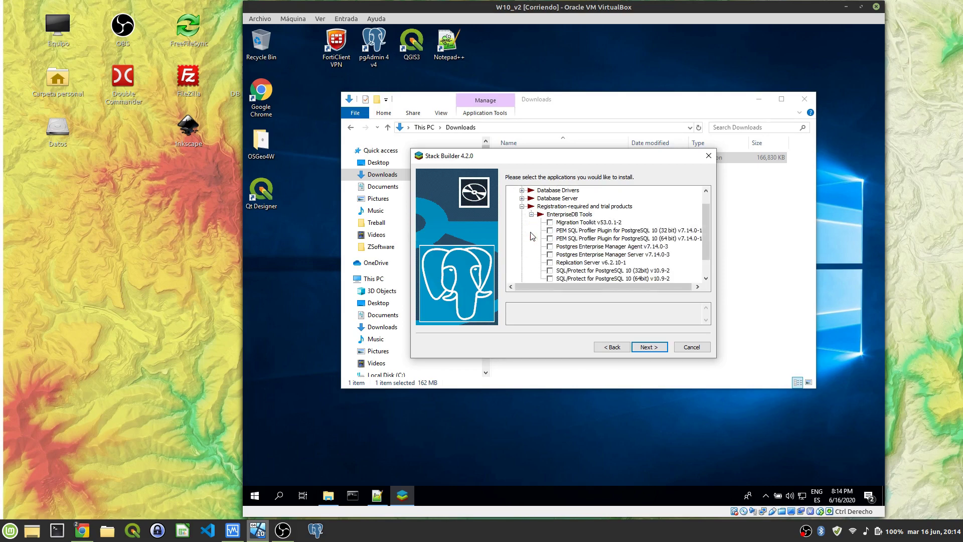
{"action": "left_click", "coordinate": [531, 215]}
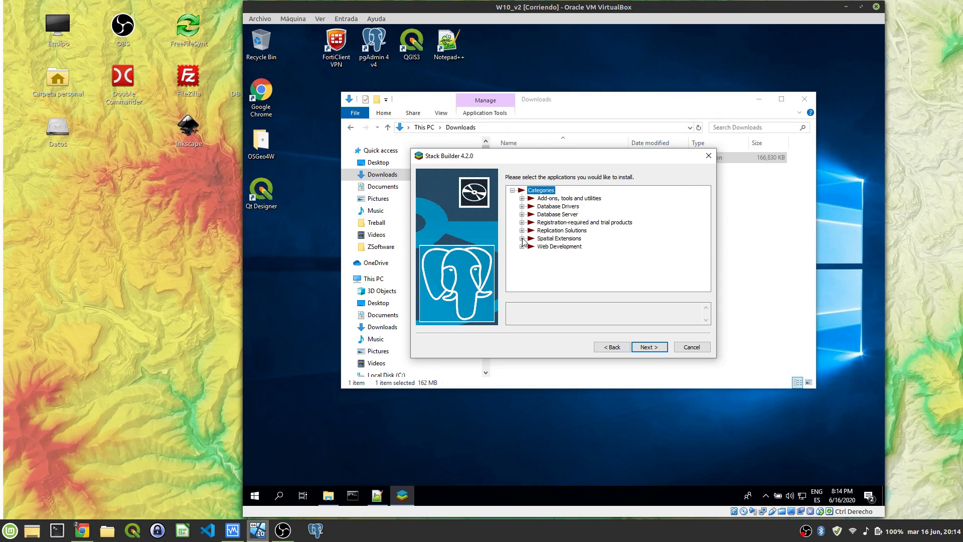
{"action": "left_click", "coordinate": [521, 238]}
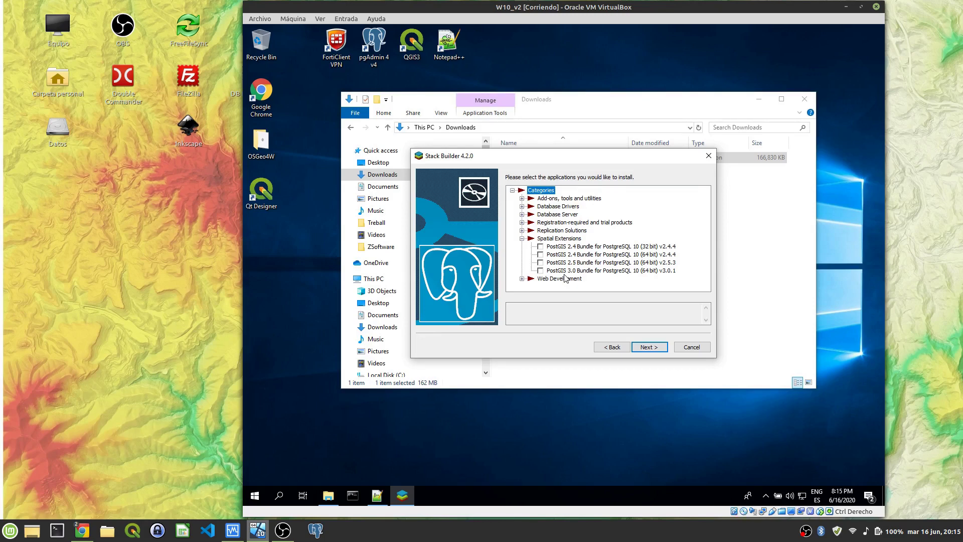
Step: Select PostGIS 2.5 Bundle (64 bit) v2.5.3 and download it to the default directory
{"action": "left_click", "coordinate": [540, 264]}
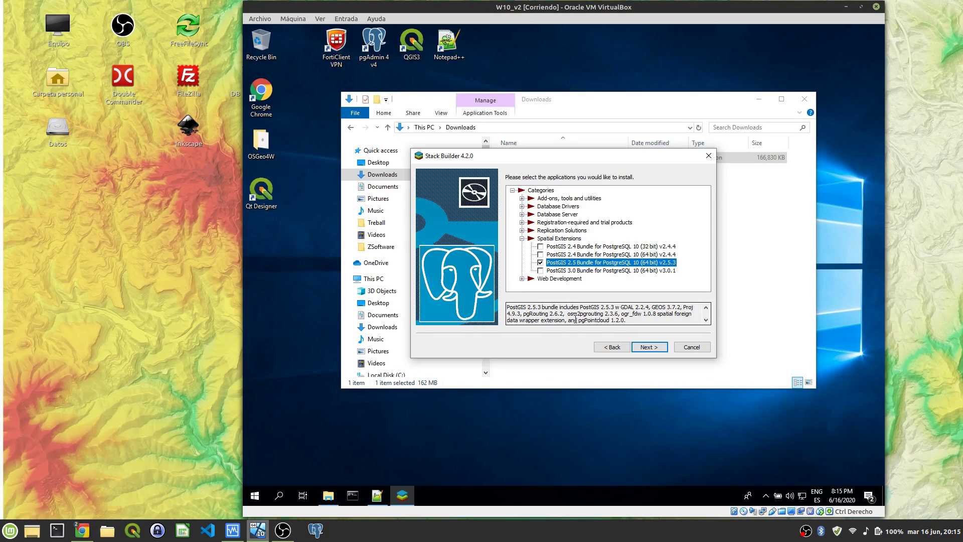
{"action": "left_click", "coordinate": [653, 347]}
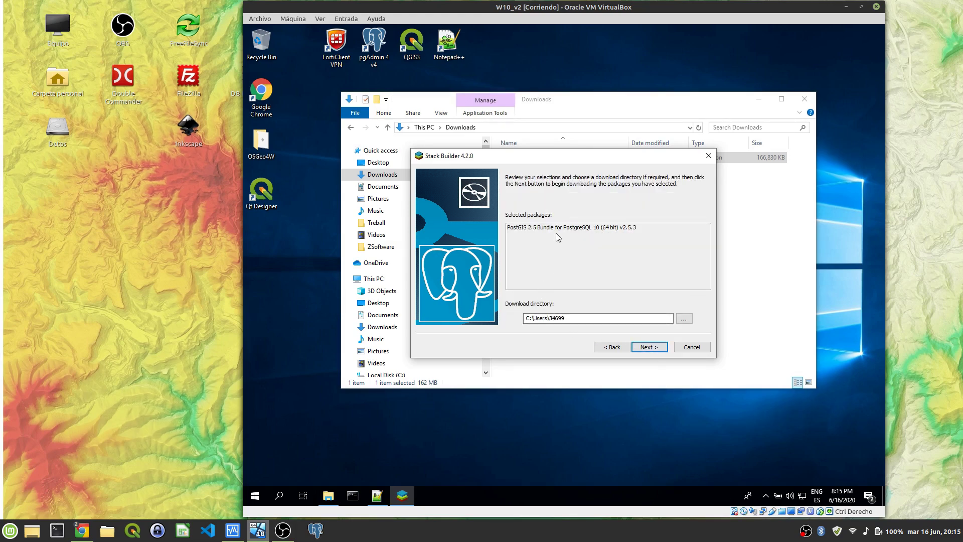
{"action": "left_click", "coordinate": [654, 351]}
{"action": "left_click", "coordinate": [654, 350]}
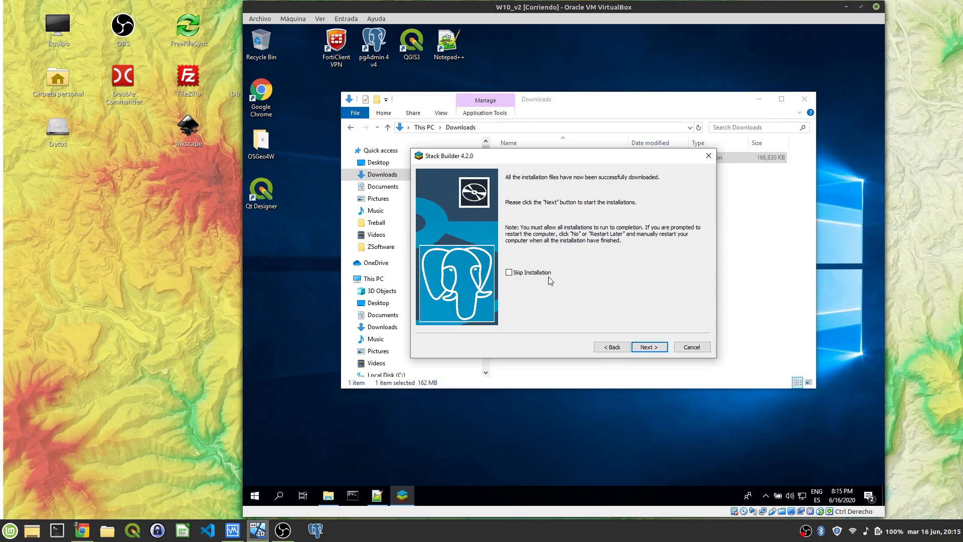
Step: Accept the PostGIS licence and choose to install PostGIS along with a new spatial database
{"action": "left_click", "coordinate": [654, 348]}
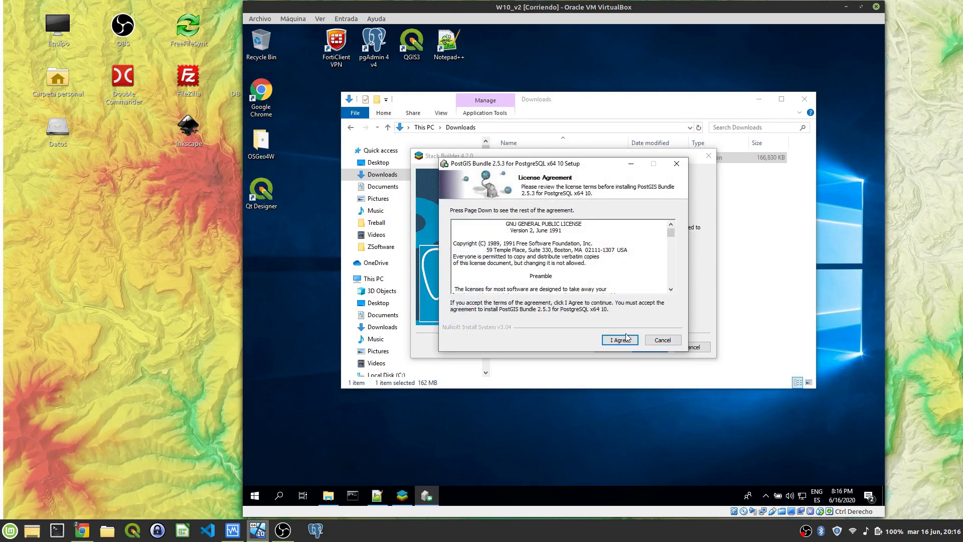
{"action": "left_click", "coordinate": [626, 338]}
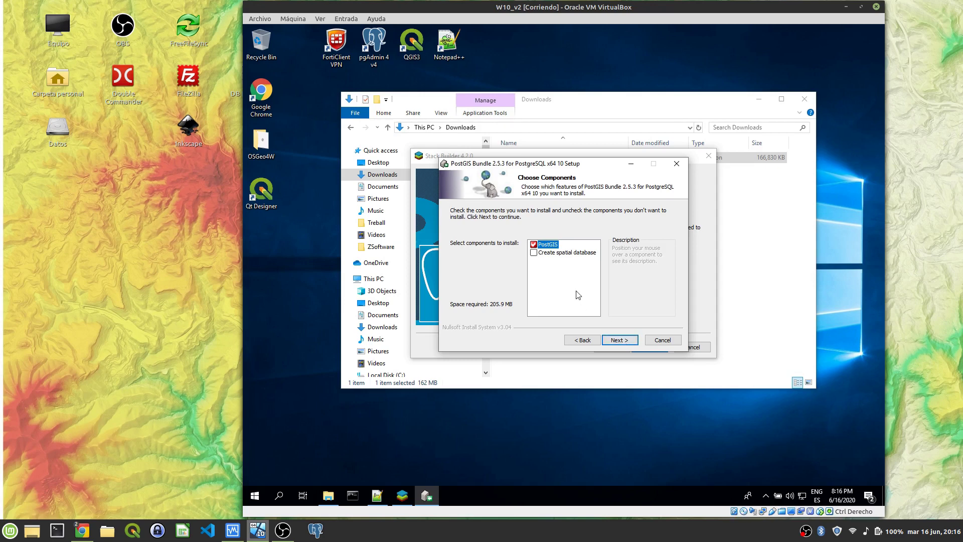
{"action": "left_click", "coordinate": [535, 253]}
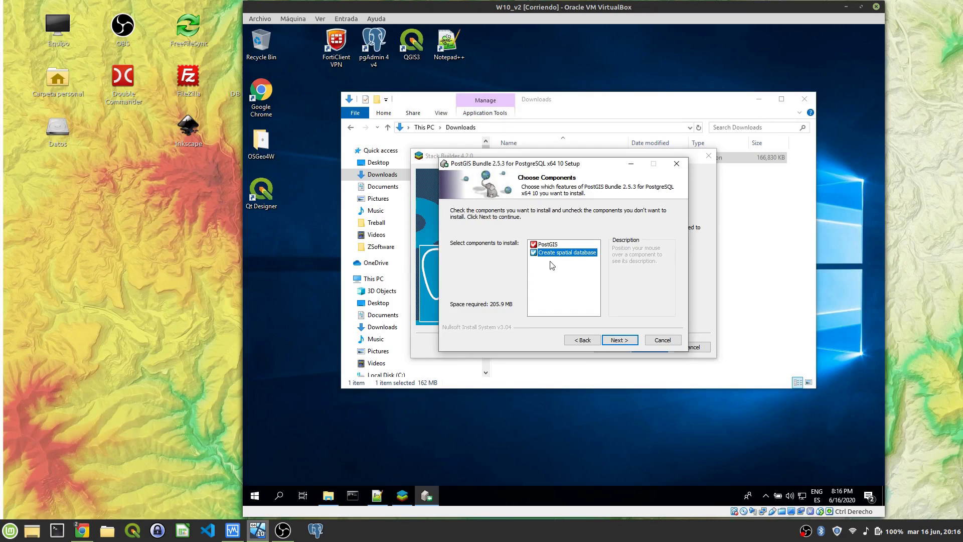
{"action": "left_click", "coordinate": [620, 340]}
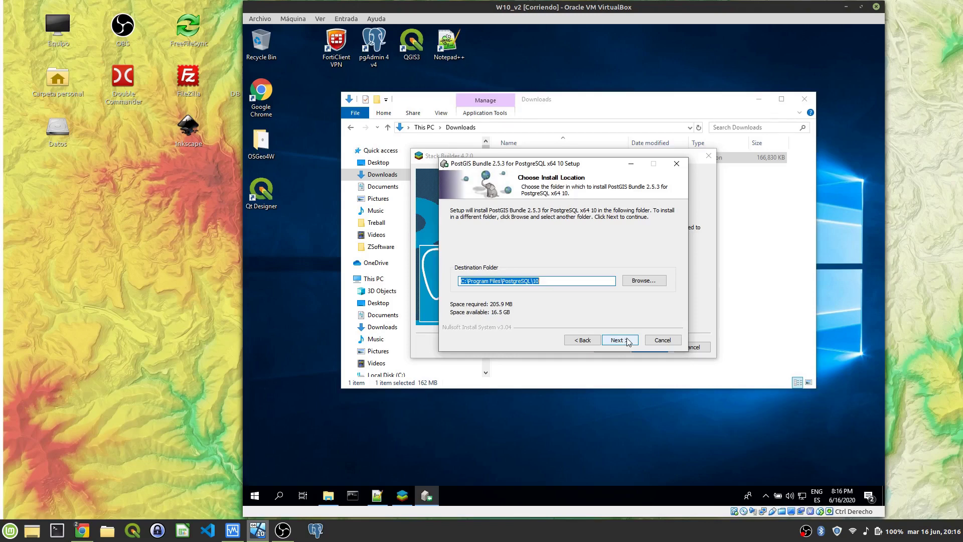
Step: Keep the default install folder, enter the database superuser password, and start installing
{"action": "left_click", "coordinate": [622, 343]}
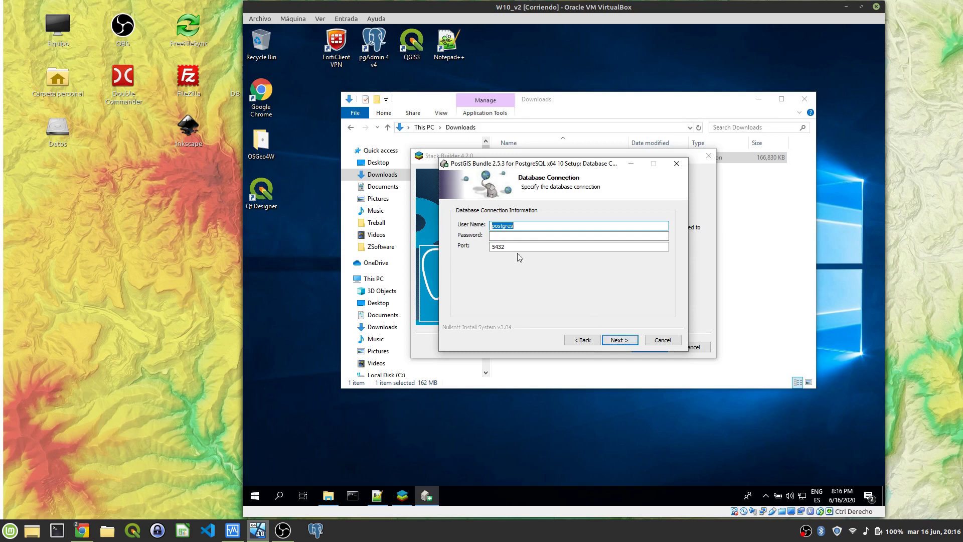
{"action": "left_click", "coordinate": [513, 236]}
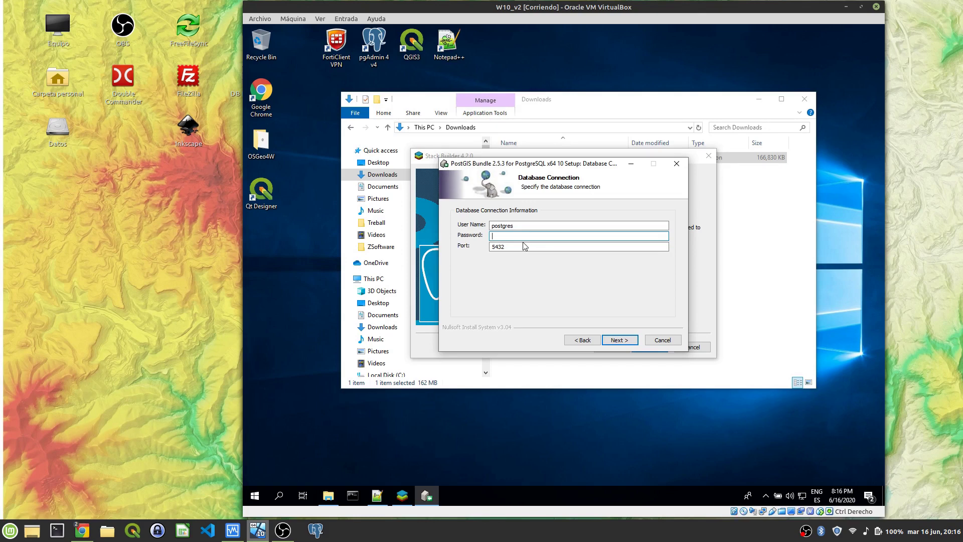
{"action": "type", "text": "postgr"}
{"action": "left_click", "coordinate": [619, 340]}
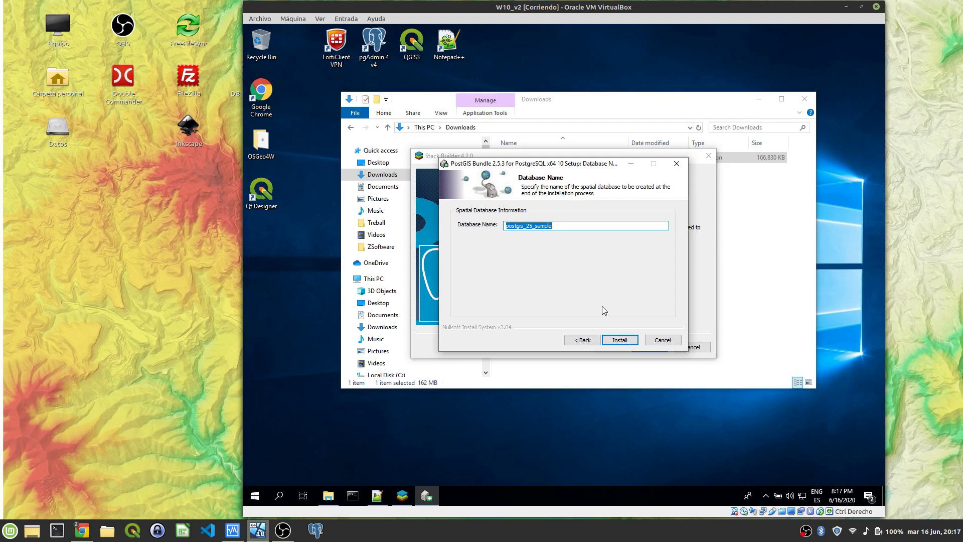
{"action": "left_click", "coordinate": [619, 340]}
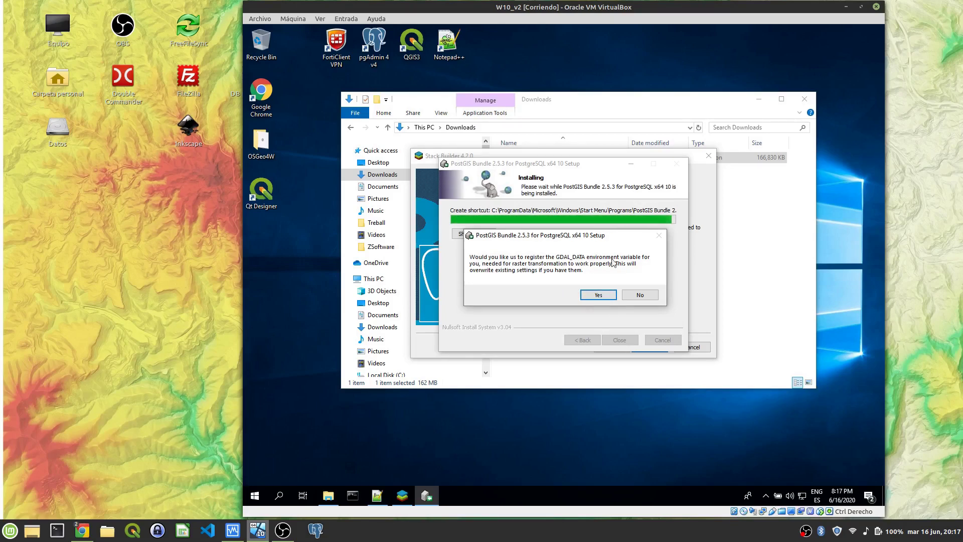
Step: Register GDAL_DATA, accept the raster drivers notice and enable out-of-db rasters
{"action": "left_click", "coordinate": [597, 298]}
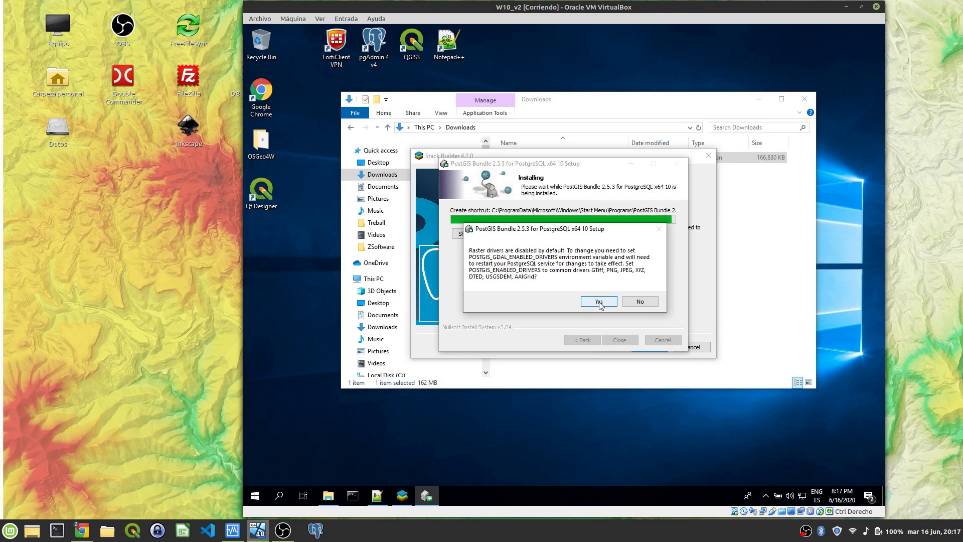
{"action": "left_click", "coordinate": [599, 302]}
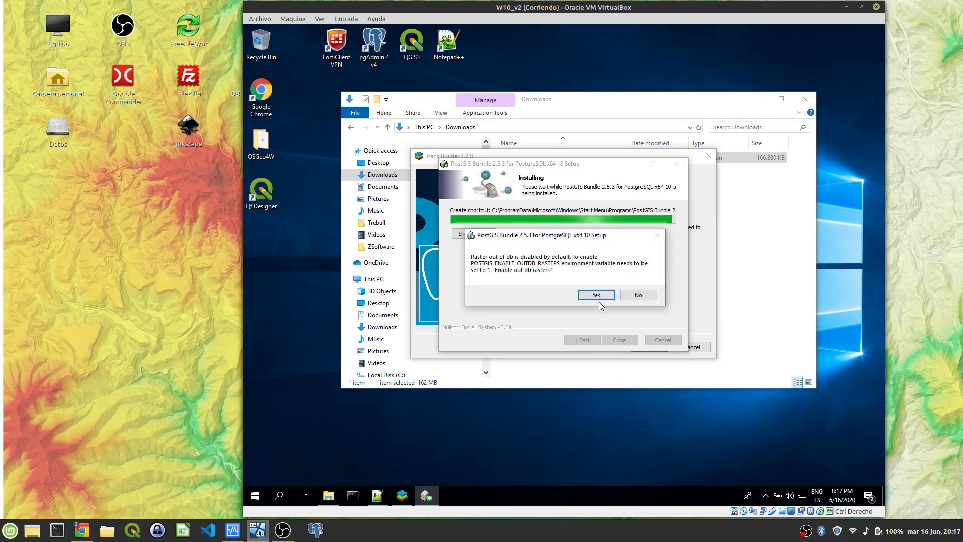
{"action": "left_click", "coordinate": [601, 297]}
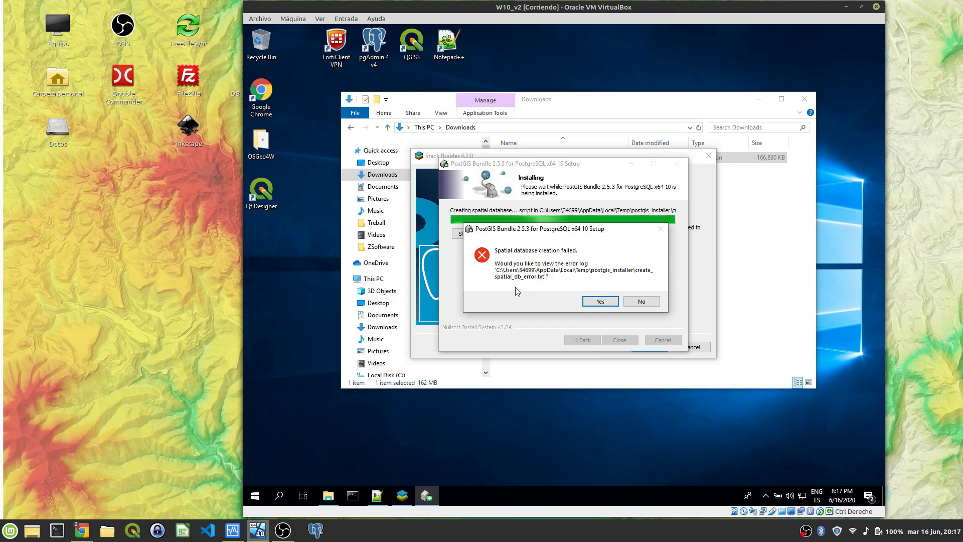
Step: View the error log for the failed spatial database creation, then close it
{"action": "left_click", "coordinate": [601, 301]}
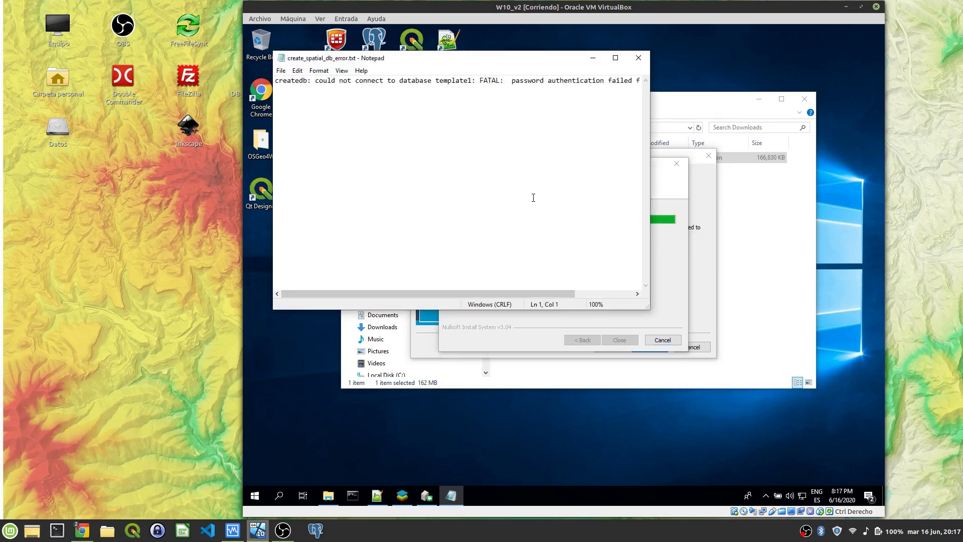
{"action": "left_click", "coordinate": [601, 294]}
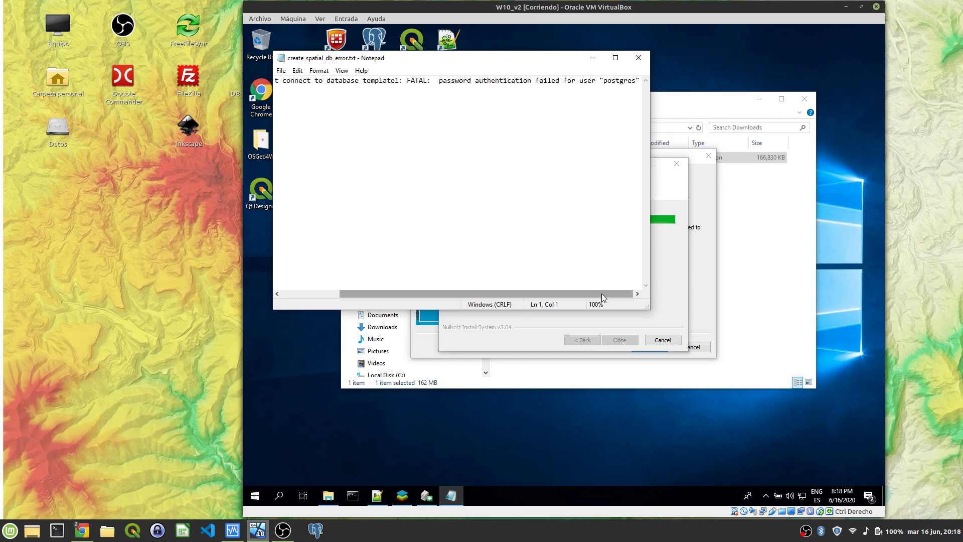
{"action": "left_click", "coordinate": [640, 62]}
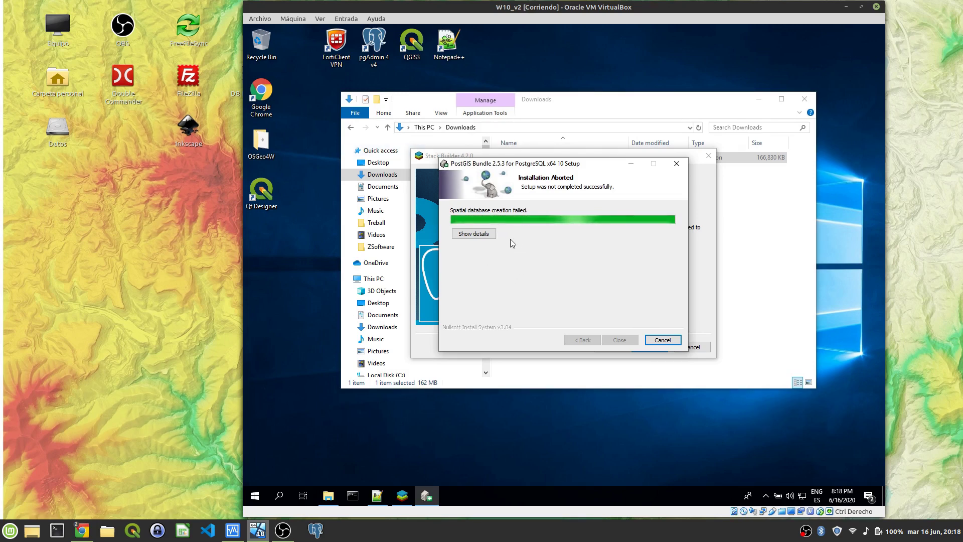
Step: Launch pgAdmin 4 and minimise the aborted PostGIS Bundle Setup window
{"action": "double_click", "coordinate": [374, 45]}
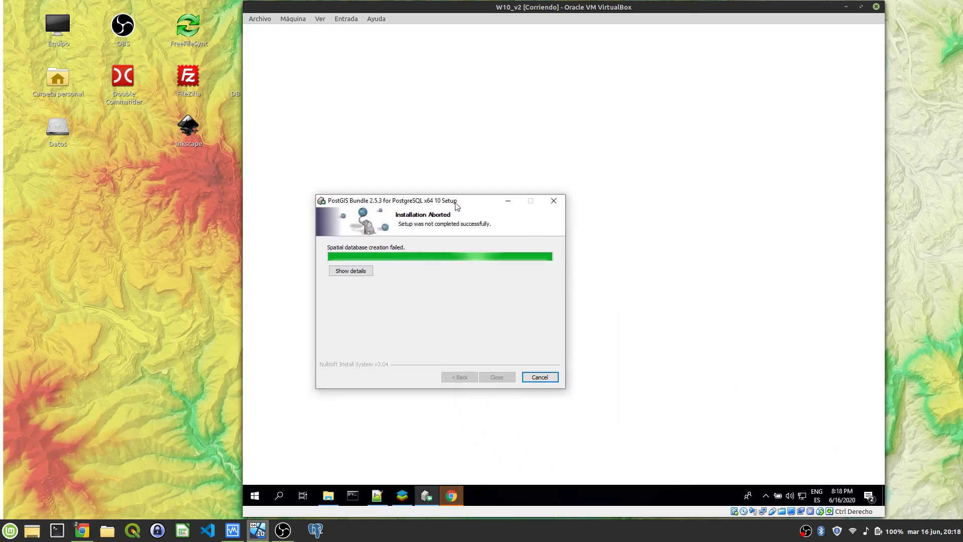
{"action": "left_click_drag", "start_coordinate": [459, 200], "coordinate": [576, 191]}
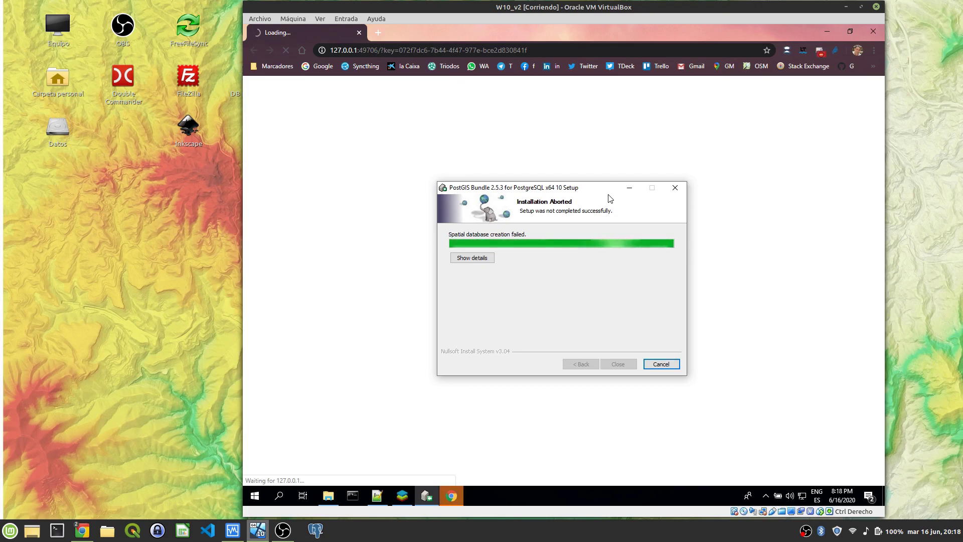
{"action": "left_click", "coordinate": [631, 190]}
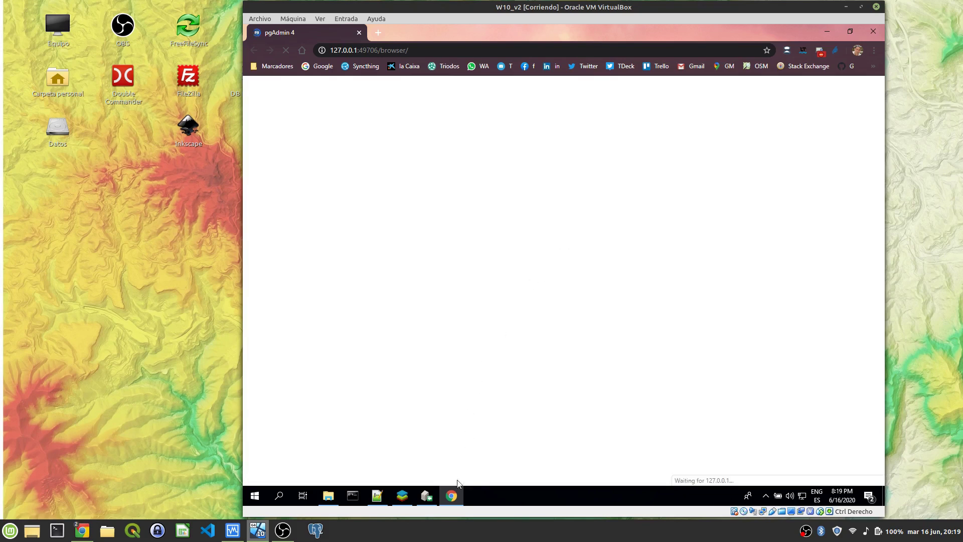
{"action": "mouse_move", "coordinate": [455, 496]}
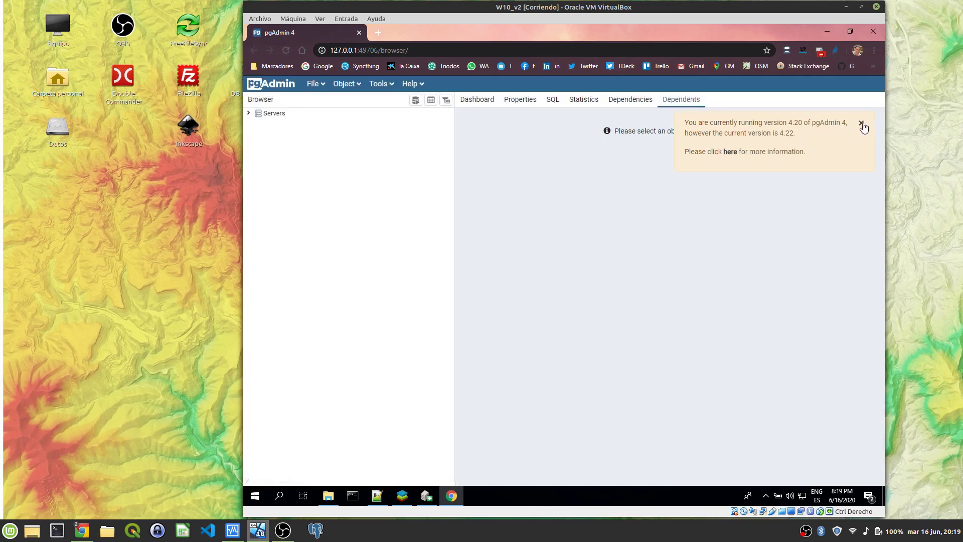
Step: Dismiss the update notice, expand Servers and choose Create > Server
{"action": "left_click", "coordinate": [861, 124]}
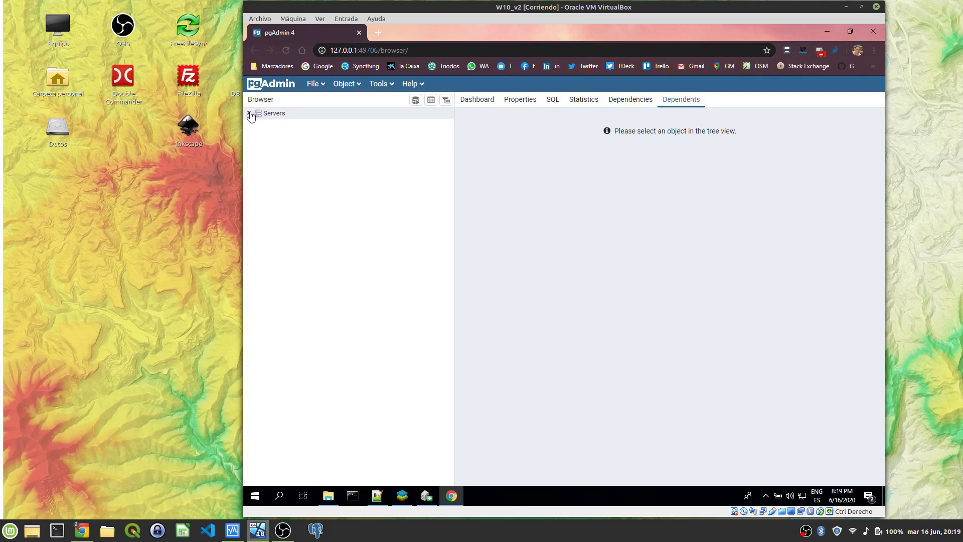
{"action": "left_click", "coordinate": [249, 113]}
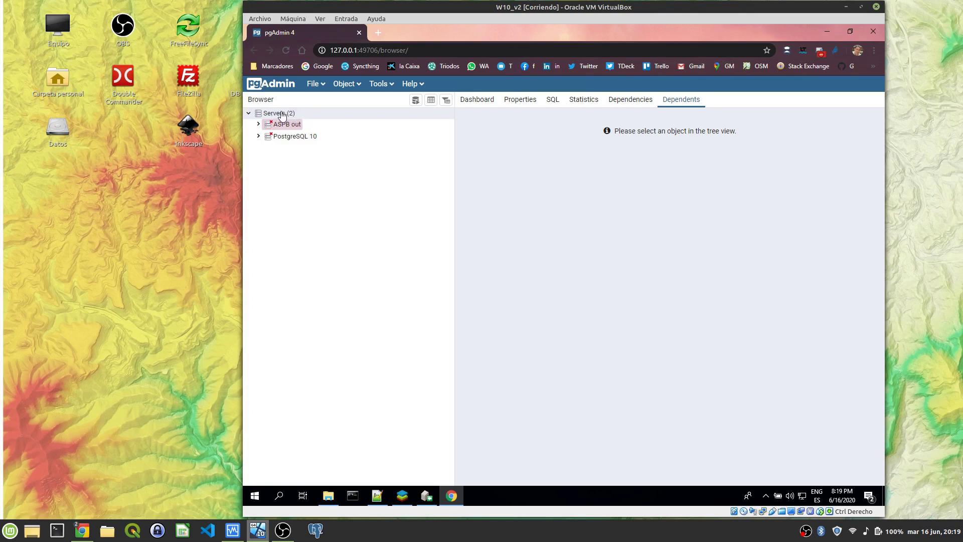
{"action": "right_click", "coordinate": [285, 115]}
{"action": "mouse_move", "coordinate": [321, 123]}
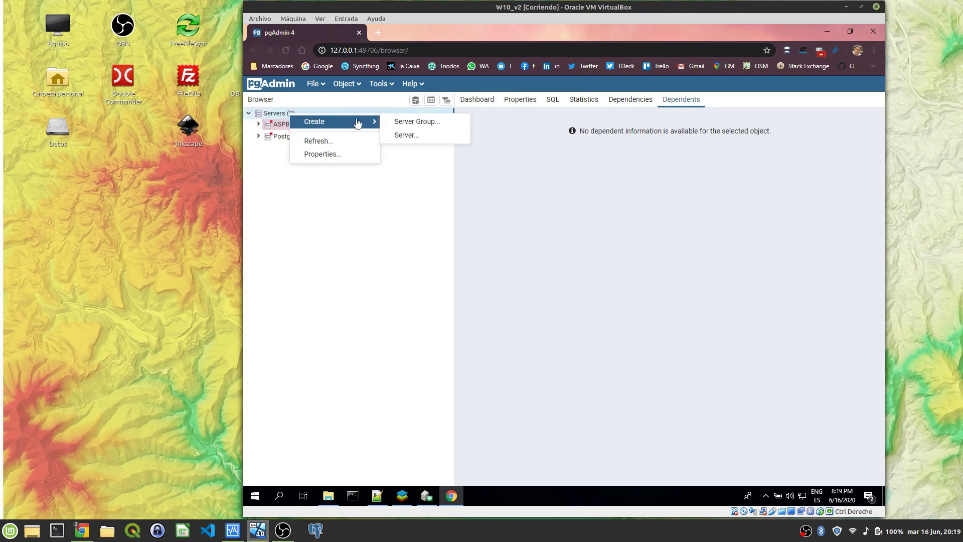
{"action": "left_click", "coordinate": [420, 140]}
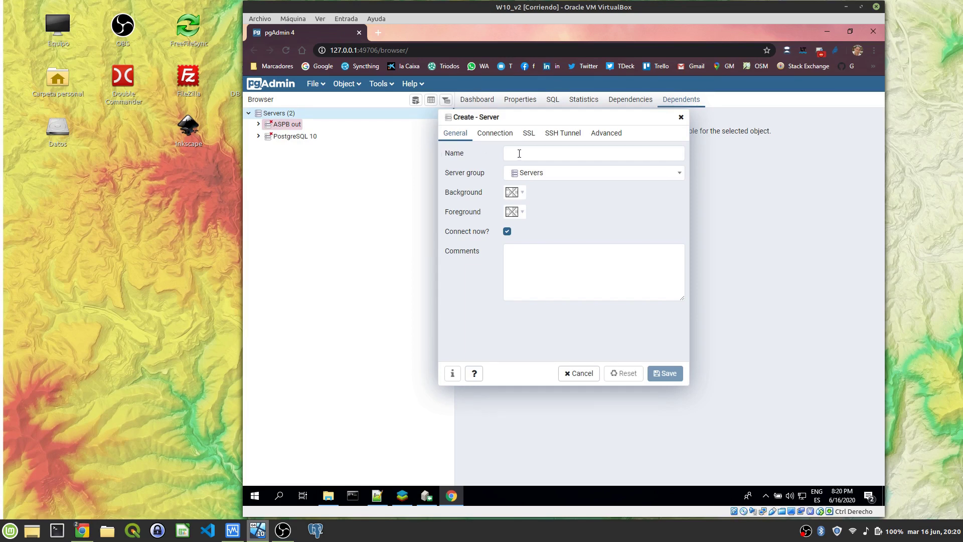
Step: Enter localhost as the new server's name
{"action": "left_click", "coordinate": [520, 153]}
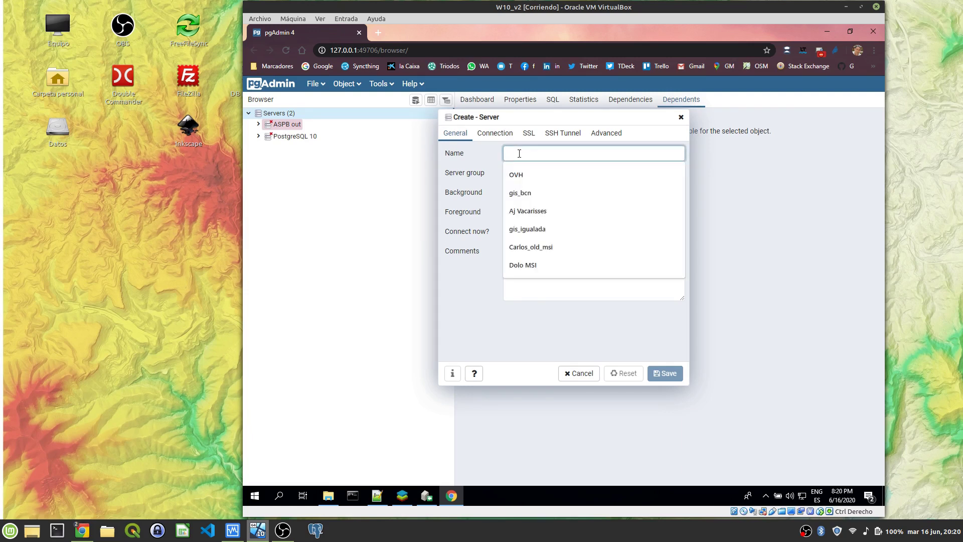
{"action": "type", "text": "localhost"}
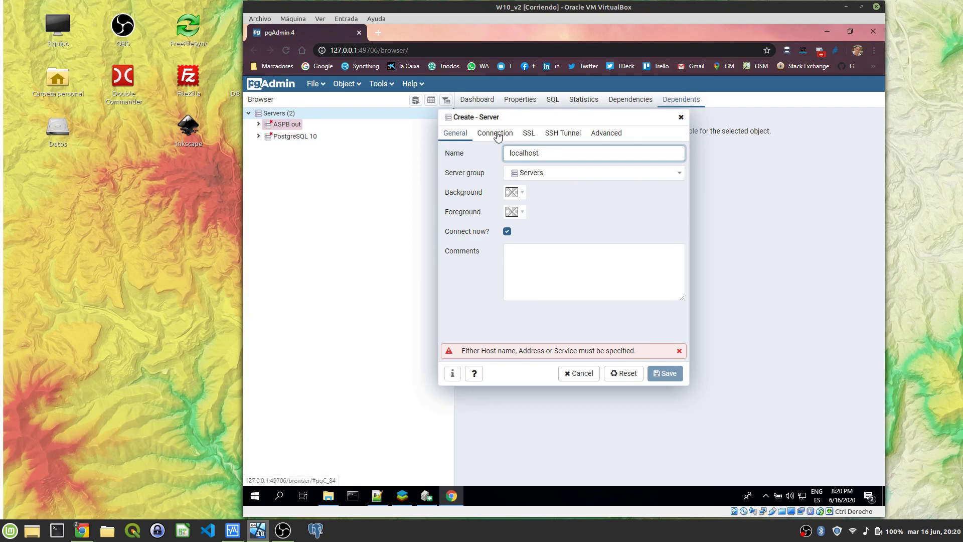
Step: Set host localhost, port 5432, user postgres with saved password, and save the server
{"action": "left_click", "coordinate": [497, 135]}
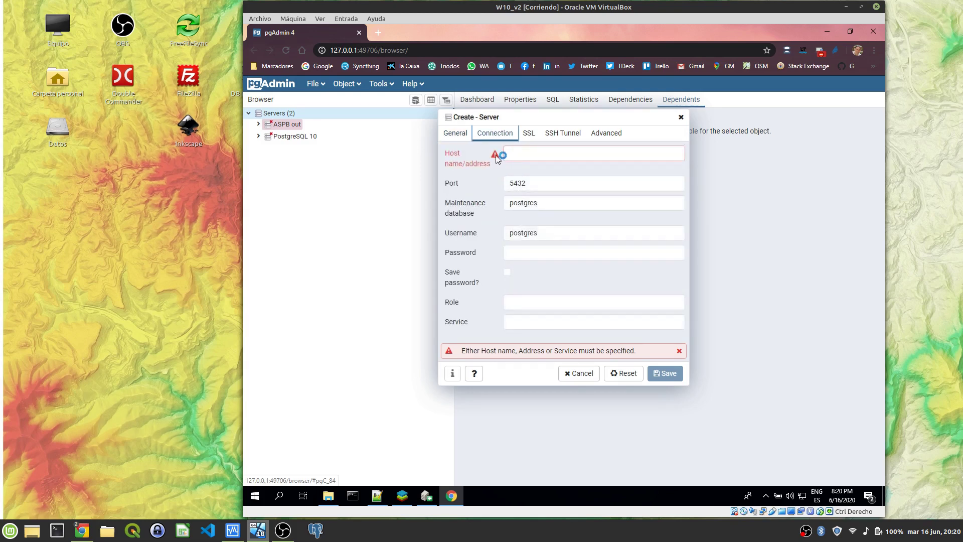
{"action": "left_click", "coordinate": [522, 152]}
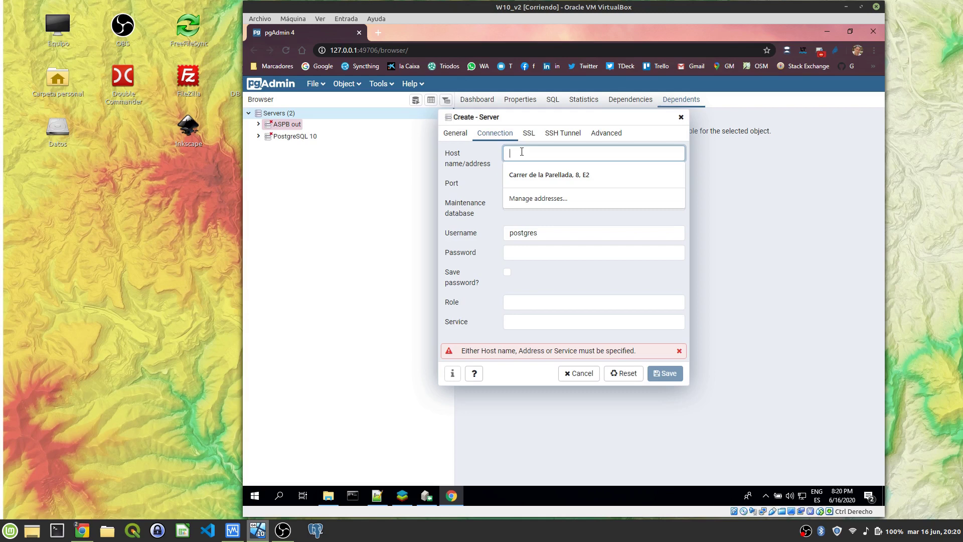
{"action": "type", "text": "localhost"}
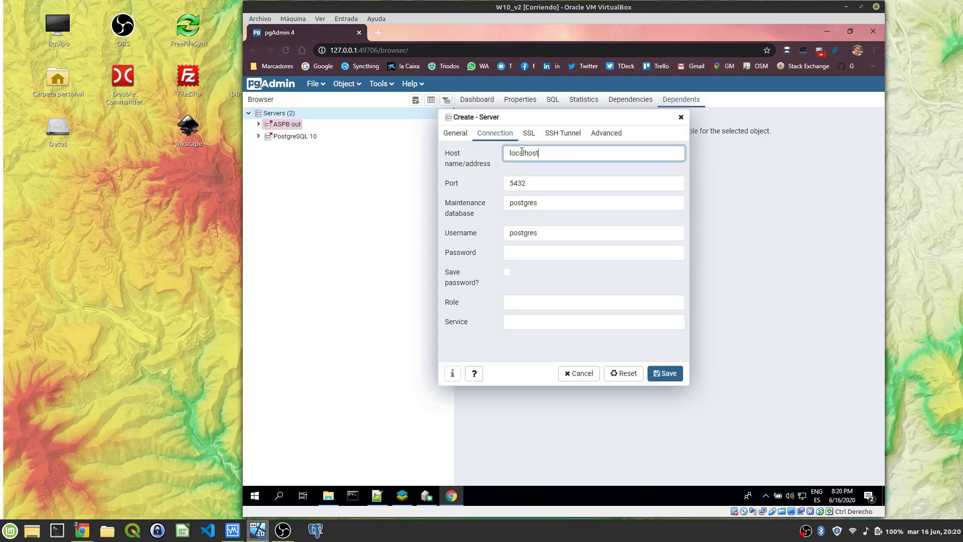
{"action": "left_click", "coordinate": [537, 183]}
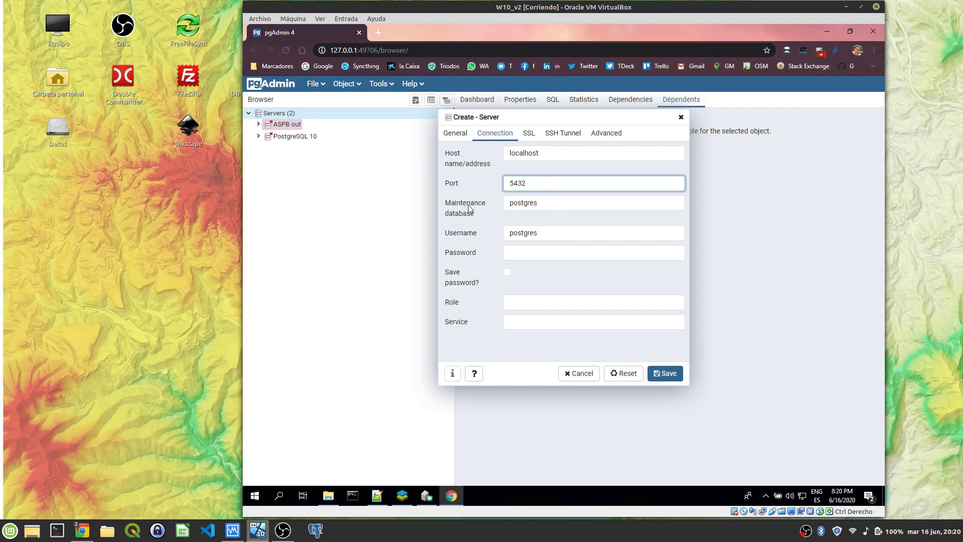
{"action": "double_click", "coordinate": [533, 208]}
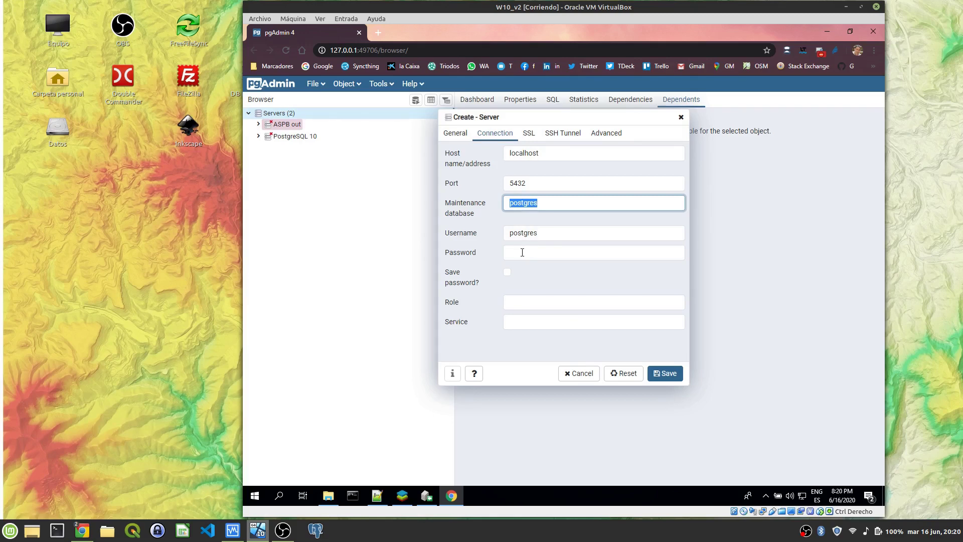
{"action": "left_click", "coordinate": [522, 251]}
{"action": "type", "text": "p"}
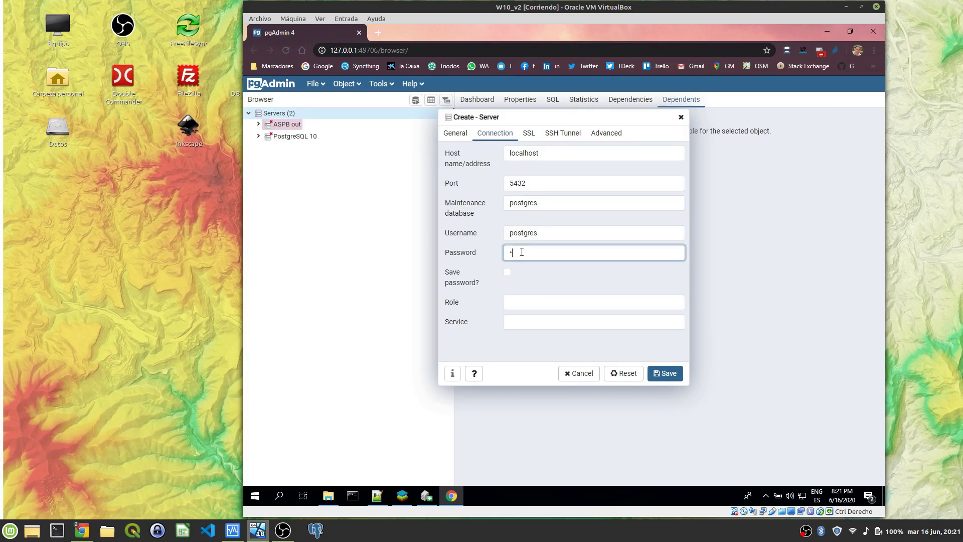
{"action": "type", "text": "ostgres"}
{"action": "left_click", "coordinate": [506, 272]}
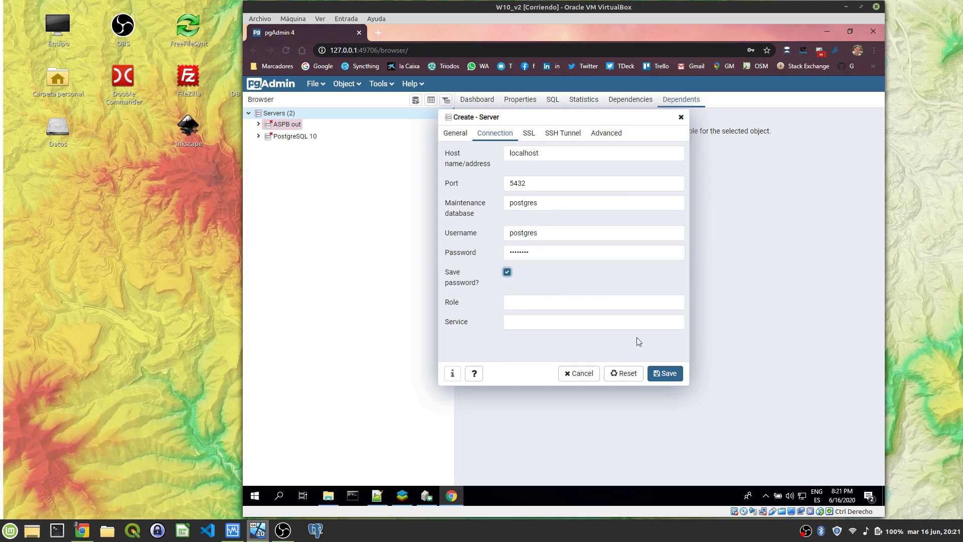
{"action": "left_click", "coordinate": [667, 374]}
{"action": "left_click", "coordinate": [667, 374]}
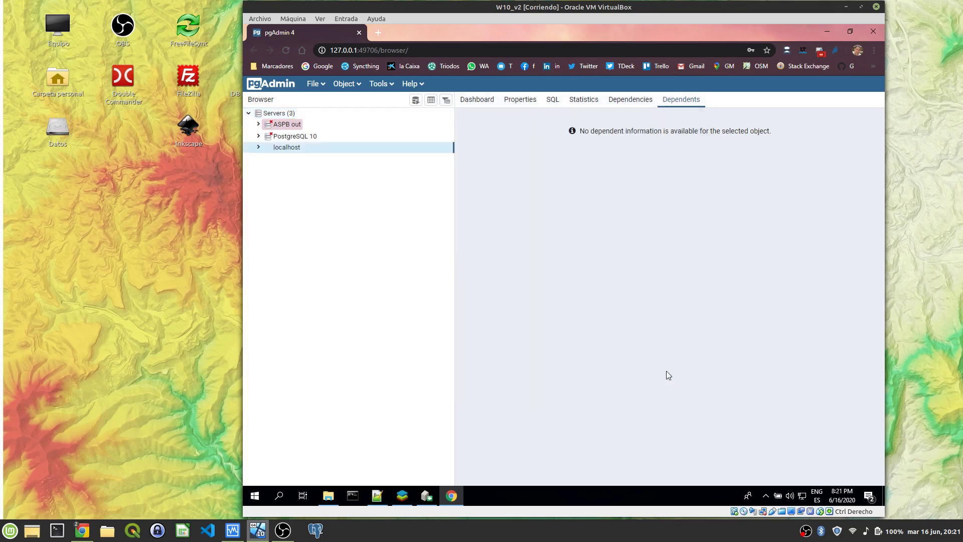
Step: Open the Query Tool on the postgres database of the localhost server
{"action": "left_click", "coordinate": [259, 147]}
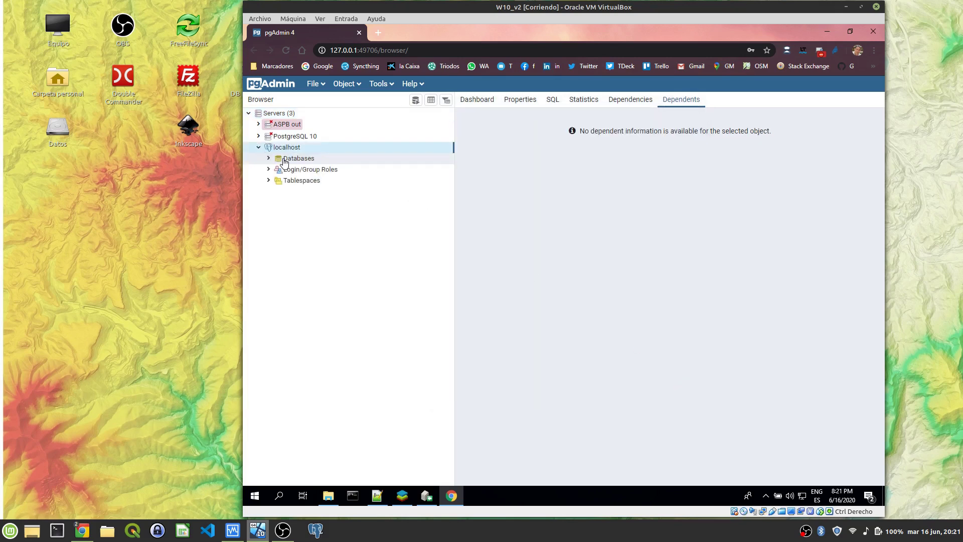
{"action": "left_click", "coordinate": [268, 159]}
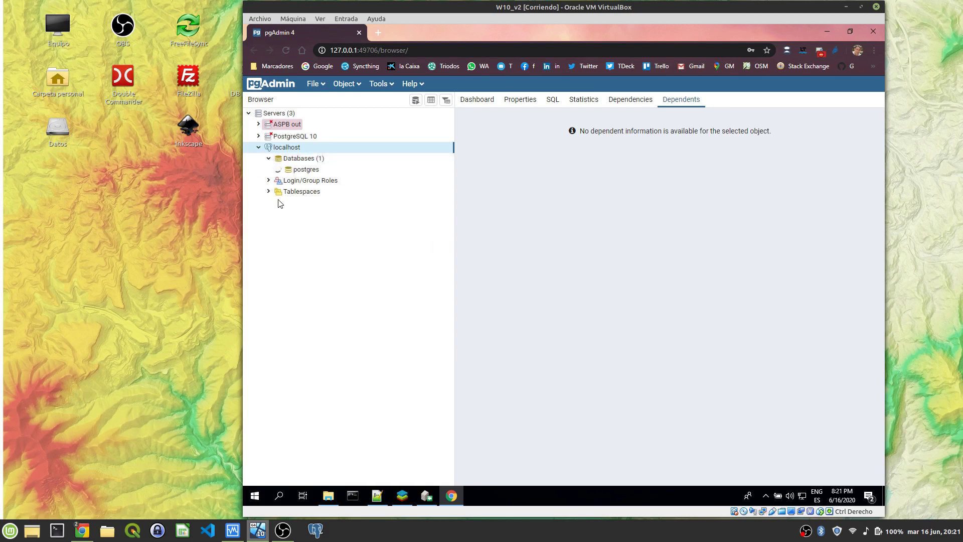
{"action": "left_click", "coordinate": [307, 171]}
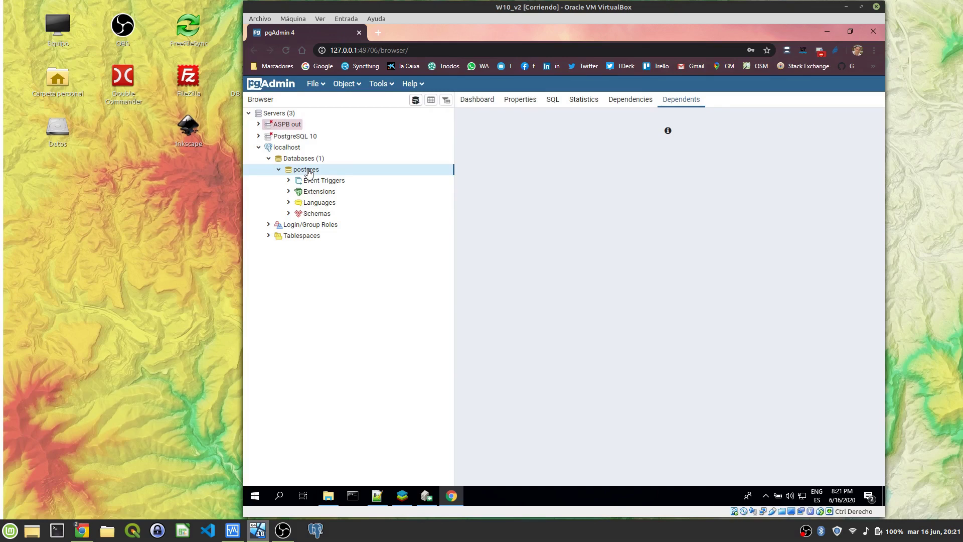
{"action": "left_click", "coordinate": [419, 101]}
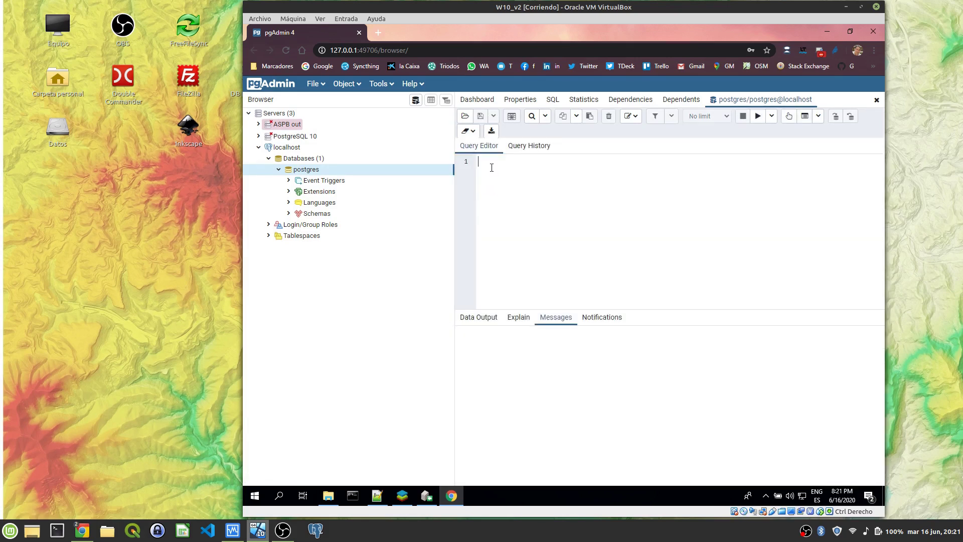
Step: Run 'create extension postgis;', fixing the misspelt 'extensions' and executing again
{"action": "key", "text": "Return"}
{"action": "type", "text": "create extensions postgis;"}
{"action": "left_click", "coordinate": [758, 116]}
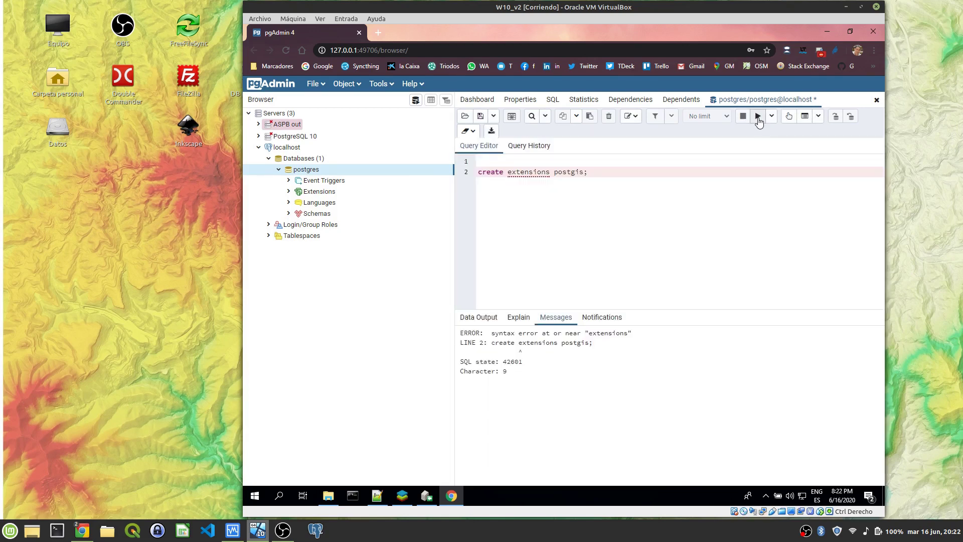
{"action": "left_click", "coordinate": [548, 182]}
{"action": "key", "text": "BackSpace"}
{"action": "left_click", "coordinate": [757, 116]}
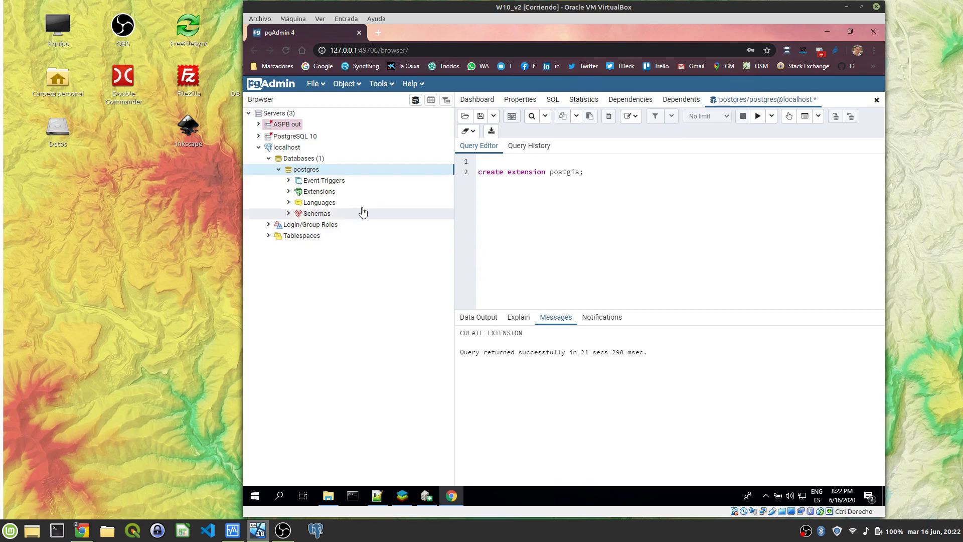
Step: Create a database named gis_curso using postgres as its template
{"action": "right_click", "coordinate": [310, 159]}
{"action": "mouse_move", "coordinate": [356, 168]}
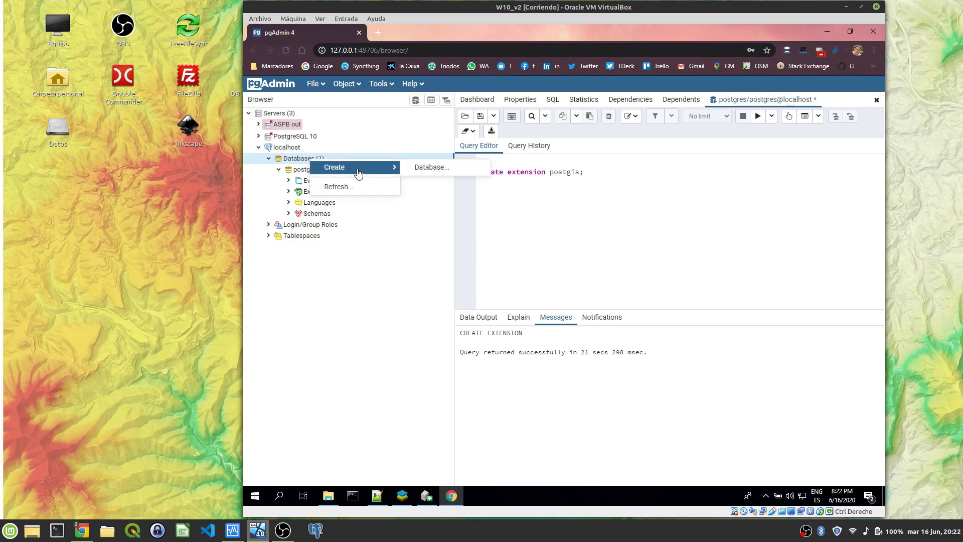
{"action": "left_click", "coordinate": [440, 171]}
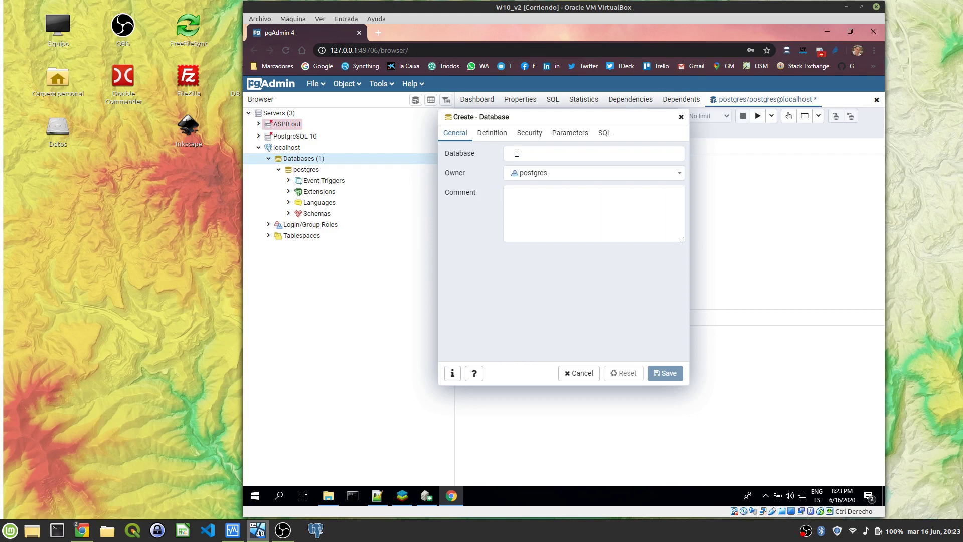
{"action": "left_click", "coordinate": [517, 153]}
{"action": "type", "text": "gis_"}
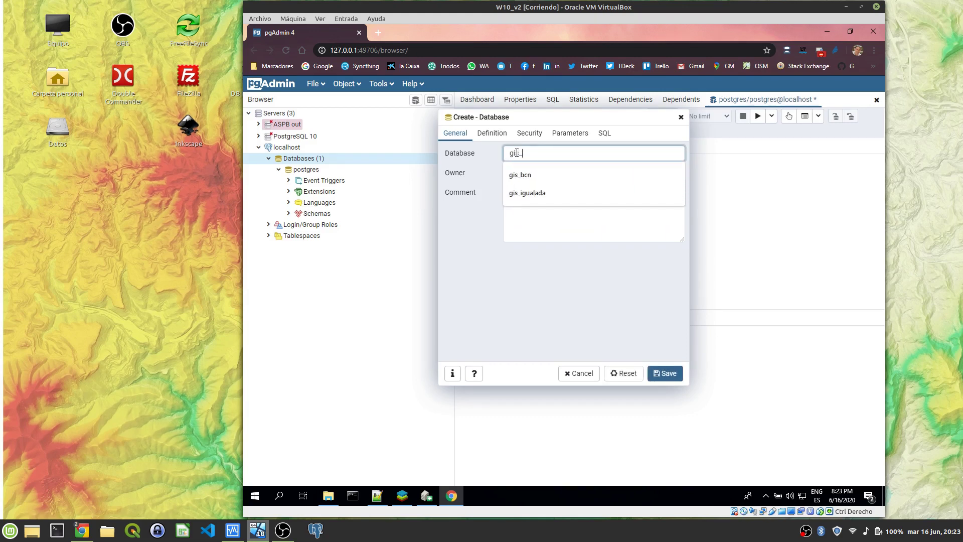
{"action": "type", "text": "curso"}
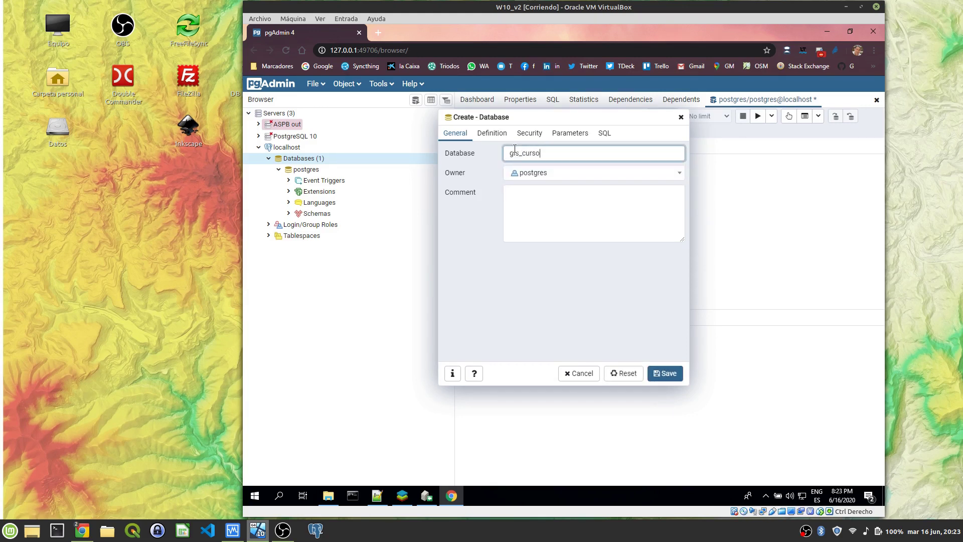
{"action": "left_click", "coordinate": [492, 133]}
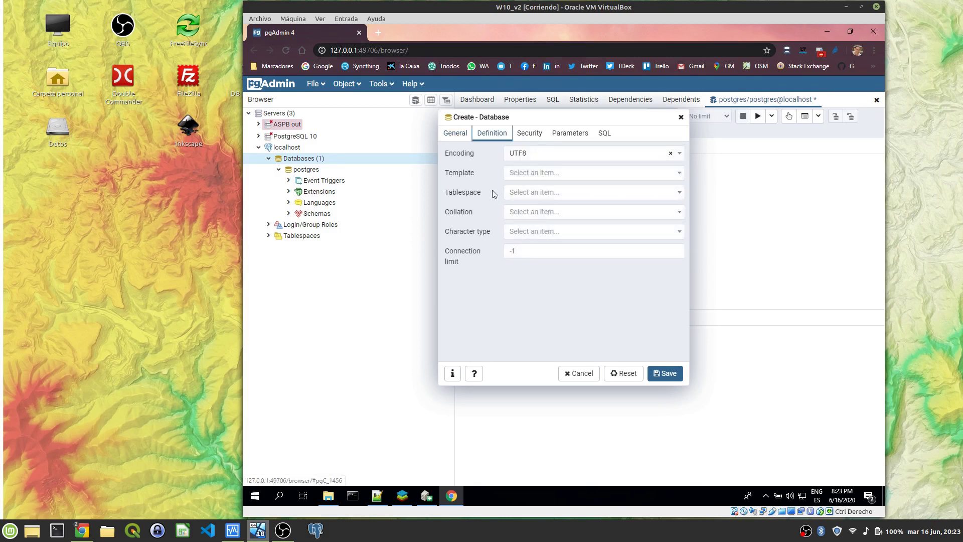
{"action": "left_click", "coordinate": [529, 173]}
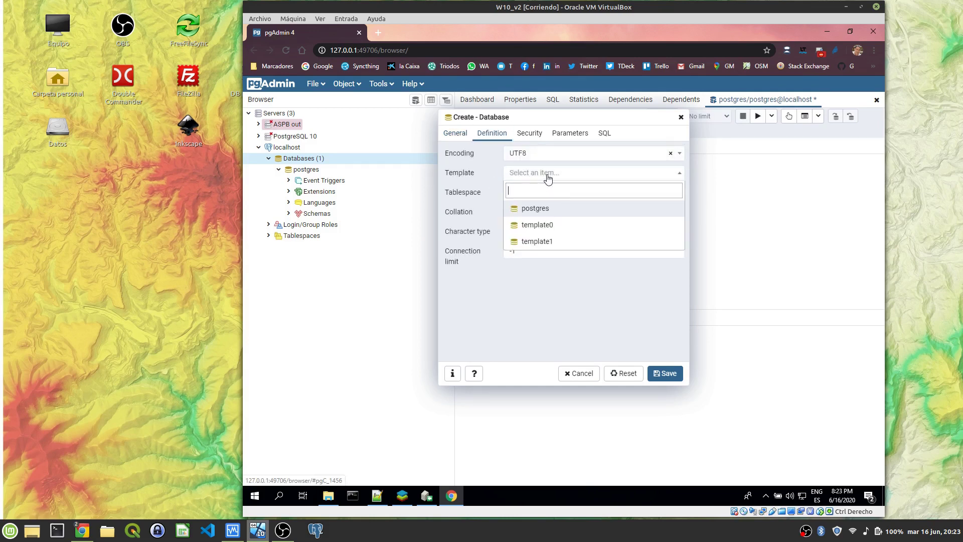
{"action": "left_click", "coordinate": [547, 209]}
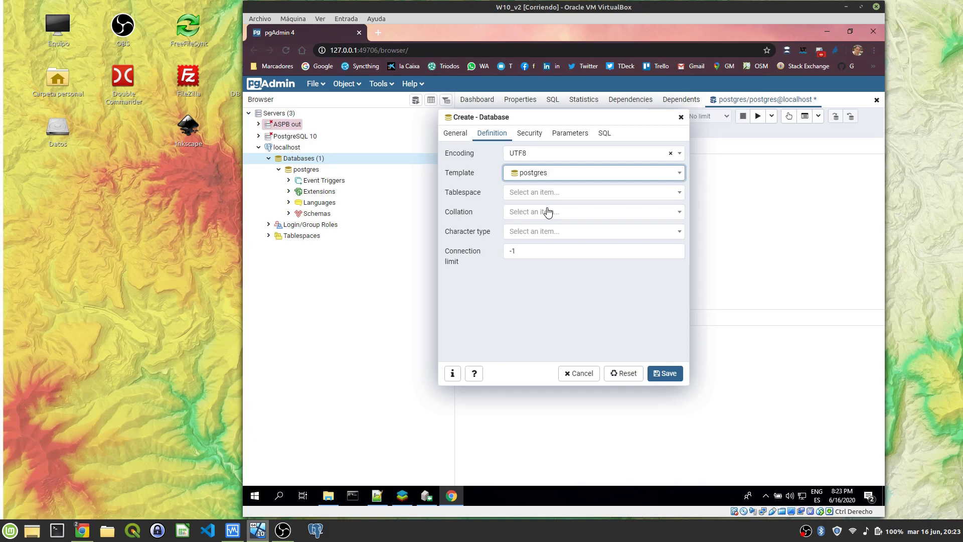
{"action": "left_click", "coordinate": [664, 377]}
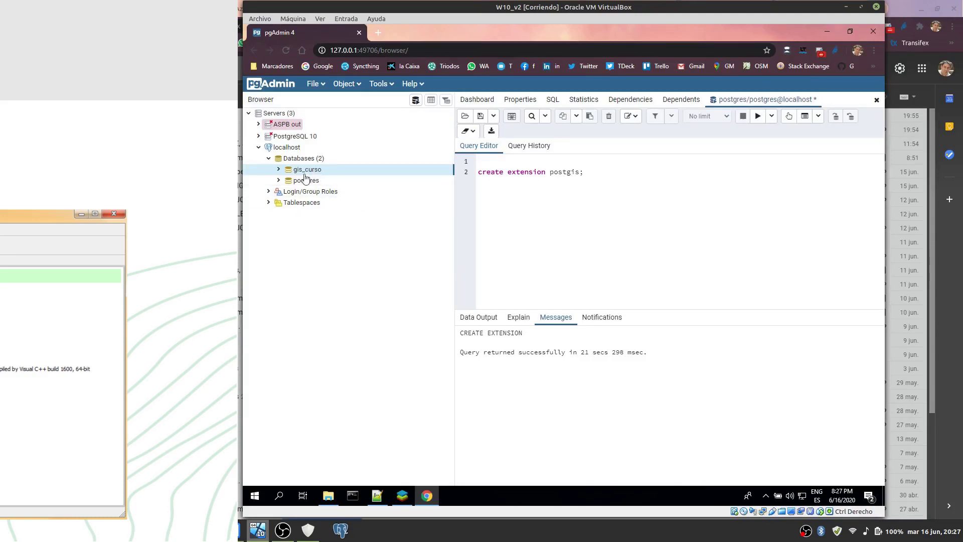
Step: Expand gis_curso through Schemas to public's Tables, then collapse Tables and select public
{"action": "left_click", "coordinate": [279, 170]}
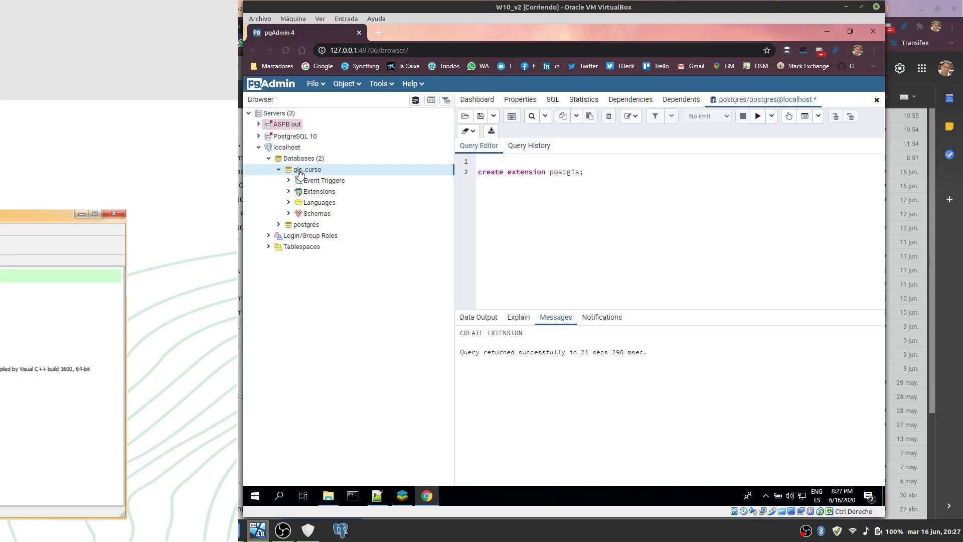
{"action": "left_click", "coordinate": [290, 215]}
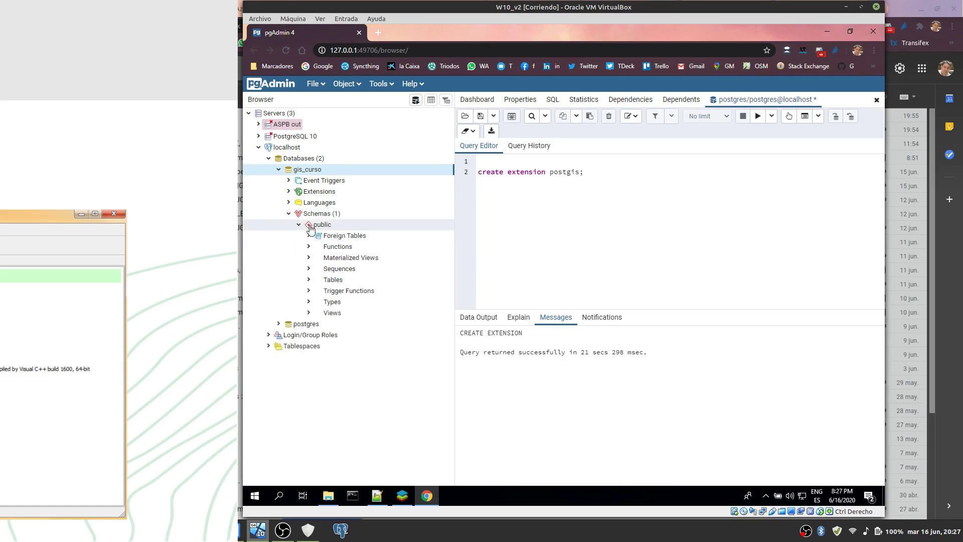
{"action": "left_click", "coordinate": [309, 280]}
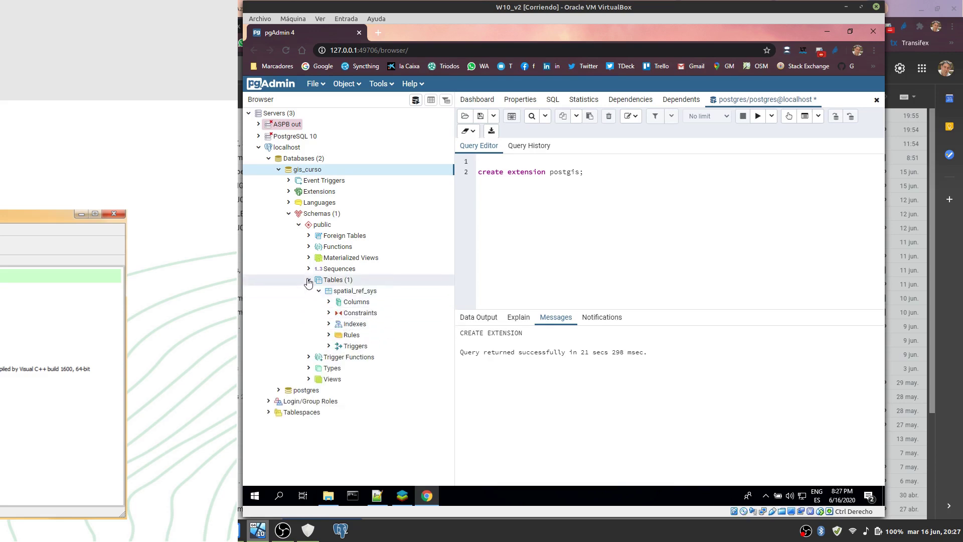
{"action": "left_click", "coordinate": [309, 279]}
{"action": "left_click", "coordinate": [324, 226]}
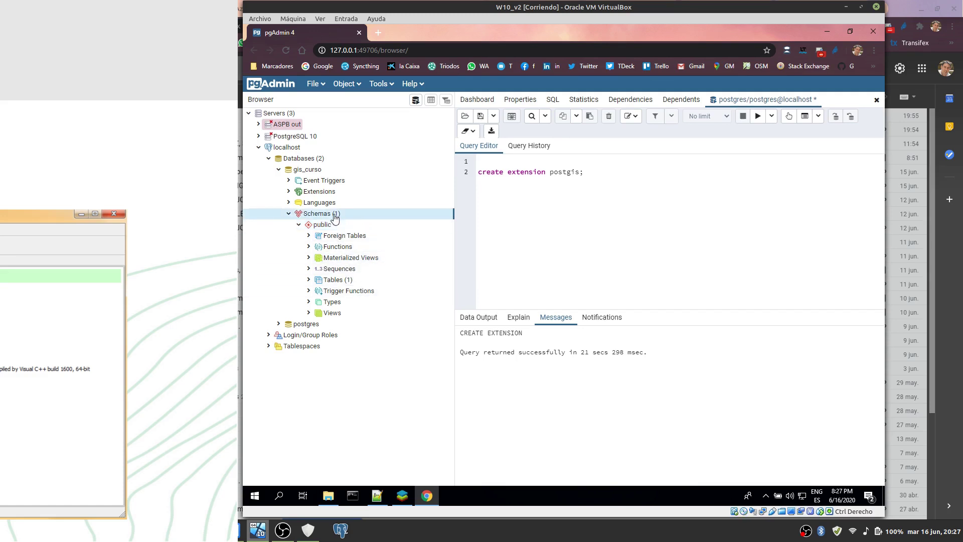
Step: Create a schema named limit_admin in the gis_curso database
{"action": "right_click", "coordinate": [335, 215]}
{"action": "mouse_move", "coordinate": [394, 226]}
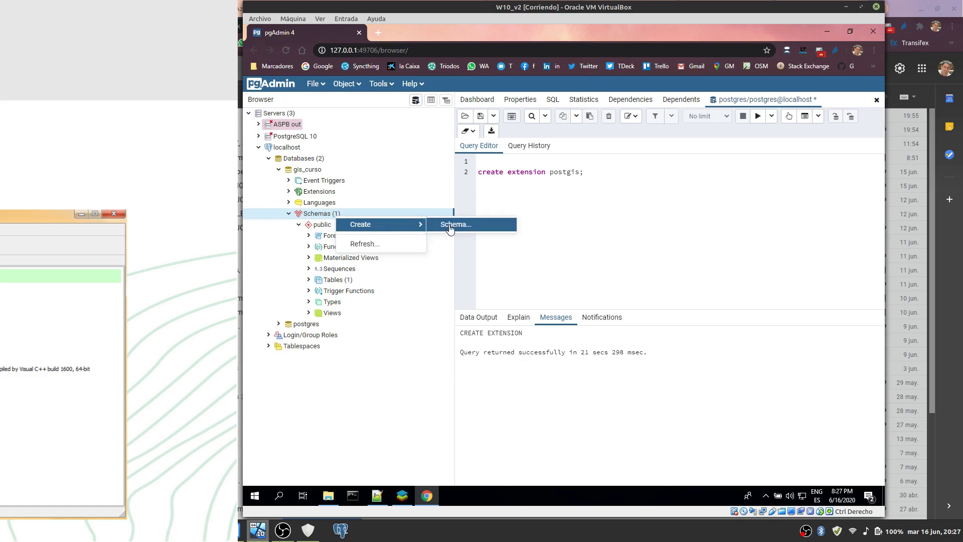
{"action": "left_click", "coordinate": [449, 227]}
{"action": "left_click", "coordinate": [524, 154]}
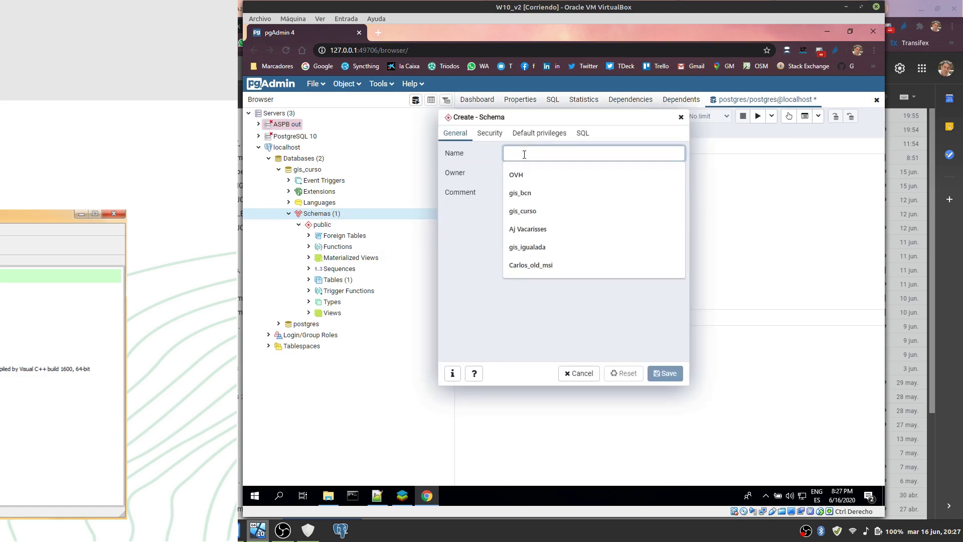
{"action": "type", "text": "limit_admin"}
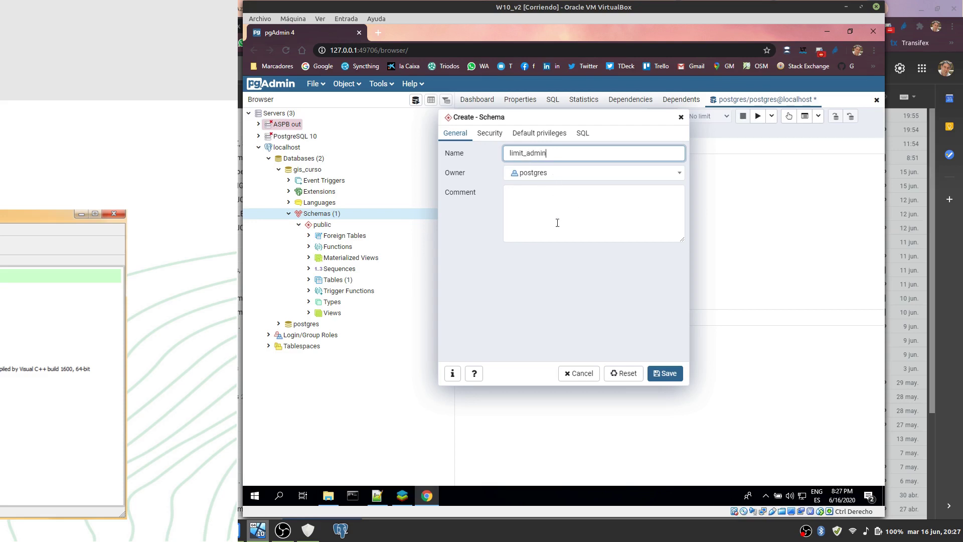
{"action": "left_click", "coordinate": [669, 374]}
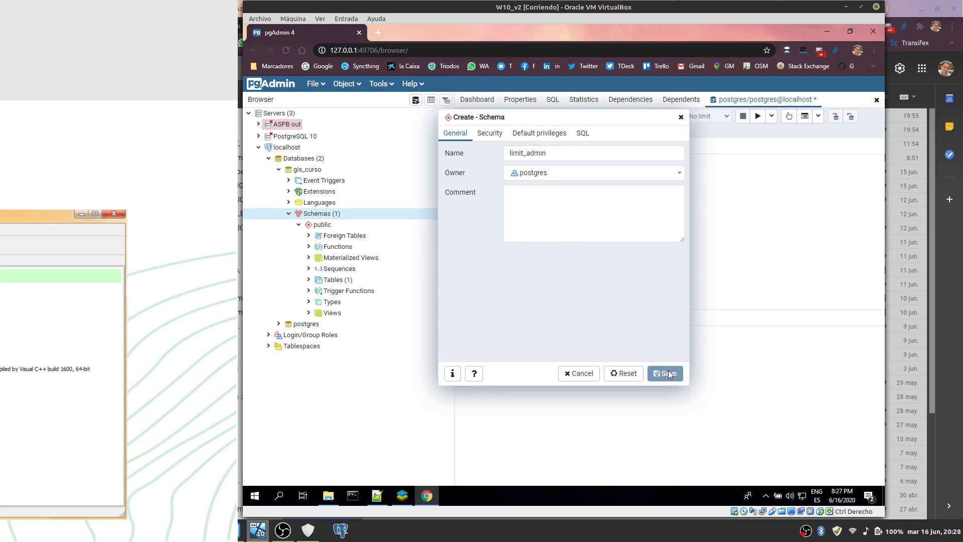
Step: Create a second schema named medi_ambient
{"action": "right_click", "coordinate": [330, 215]}
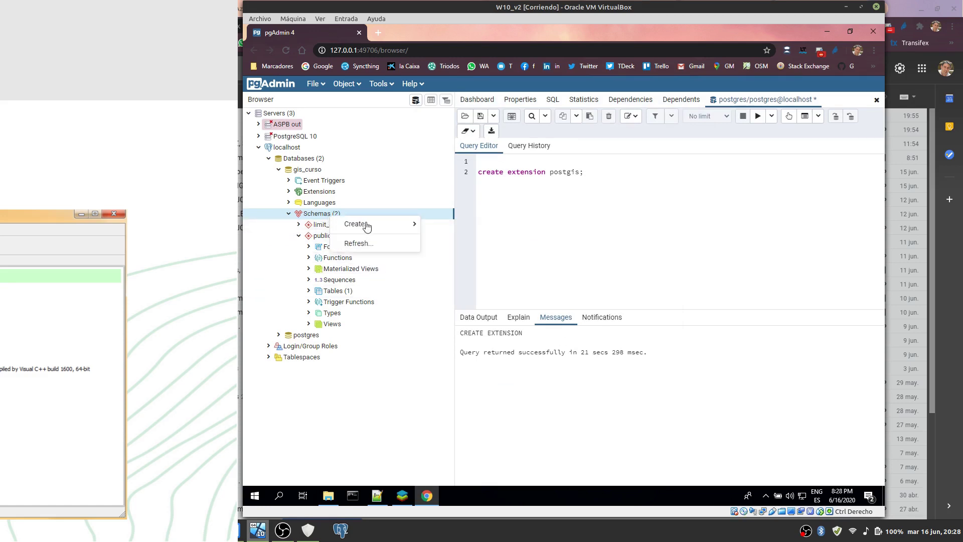
{"action": "mouse_move", "coordinate": [369, 224]}
{"action": "left_click", "coordinate": [442, 224]}
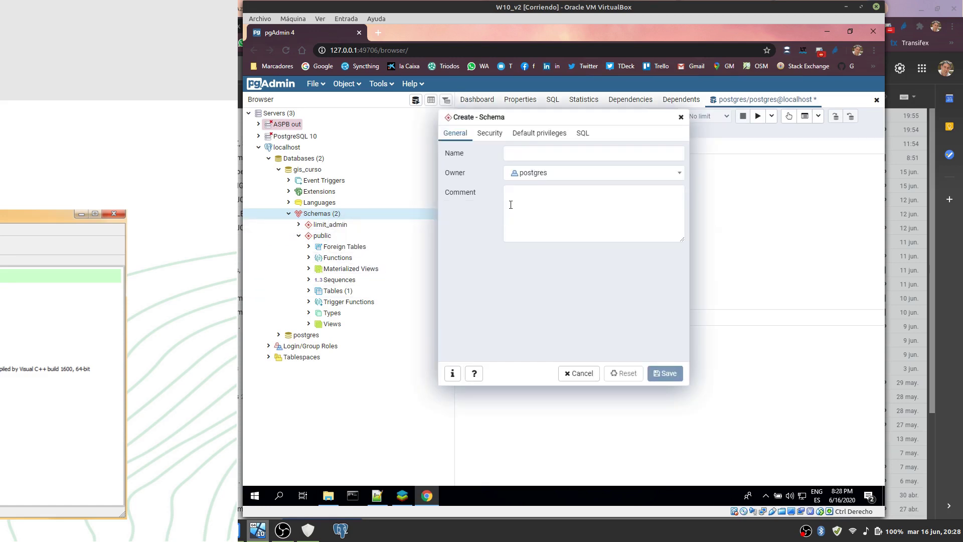
{"action": "left_click", "coordinate": [508, 153]}
{"action": "type", "text": "m"}
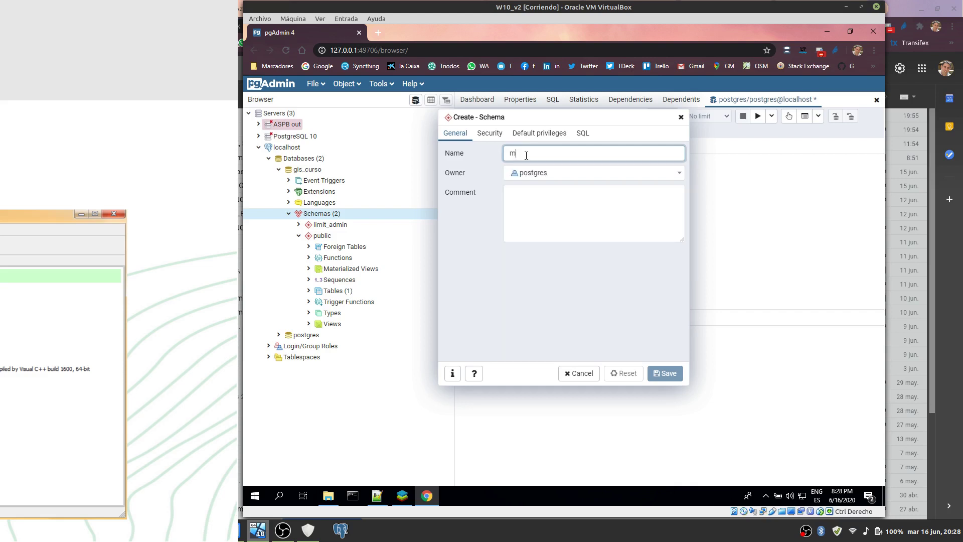
{"action": "type", "text": "edi_ambient"}
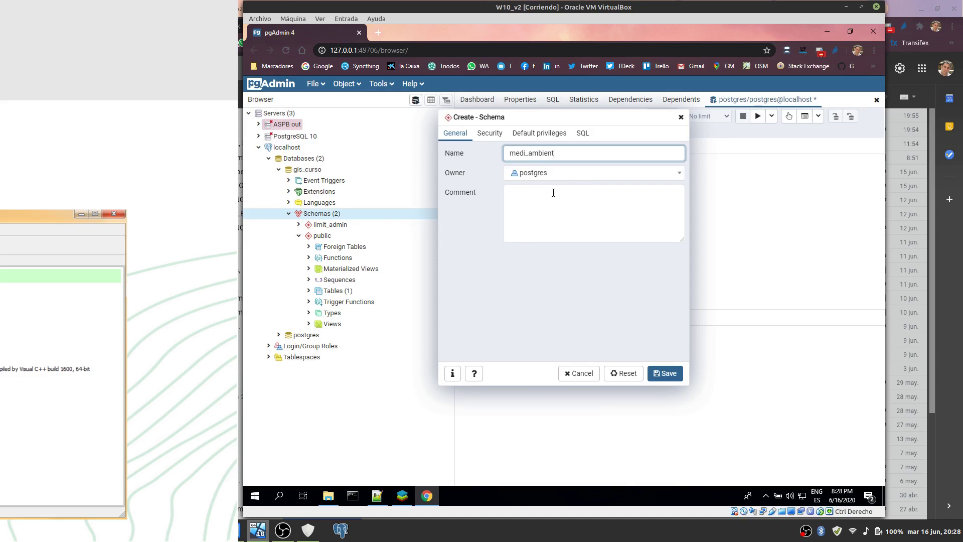
{"action": "left_click", "coordinate": [672, 376]}
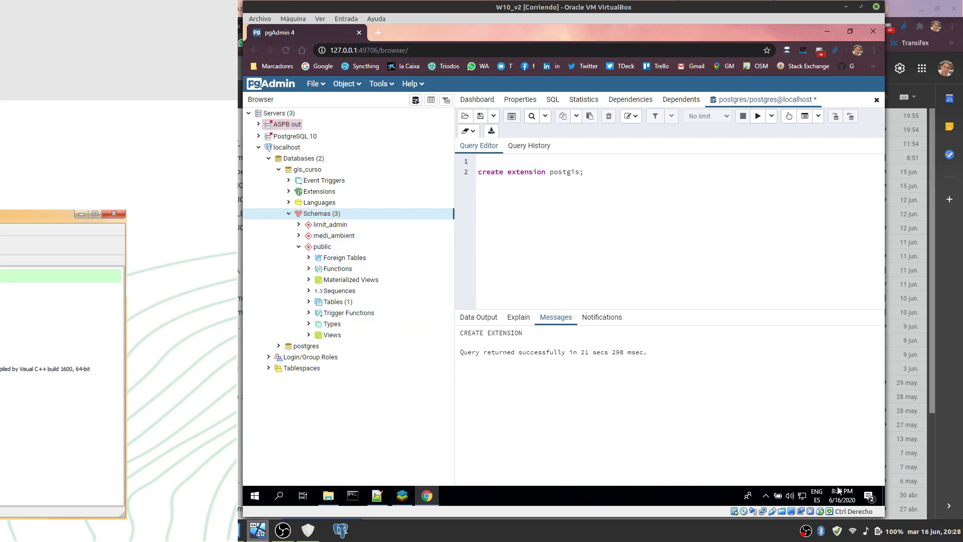
{"action": "left_click", "coordinate": [885, 496]}
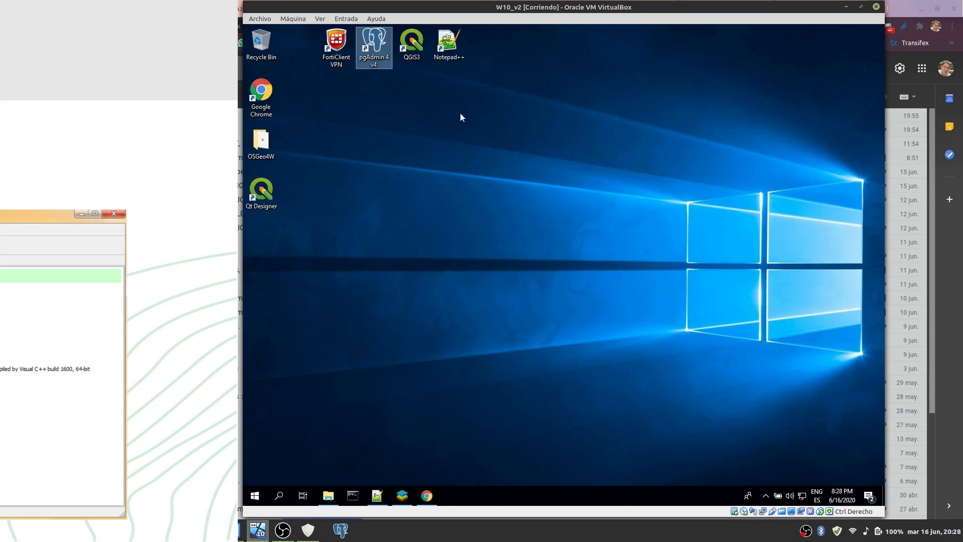
Step: Launch QGIS3 from the desktop and open the Data Source Manager
{"action": "left_click", "coordinate": [413, 45]}
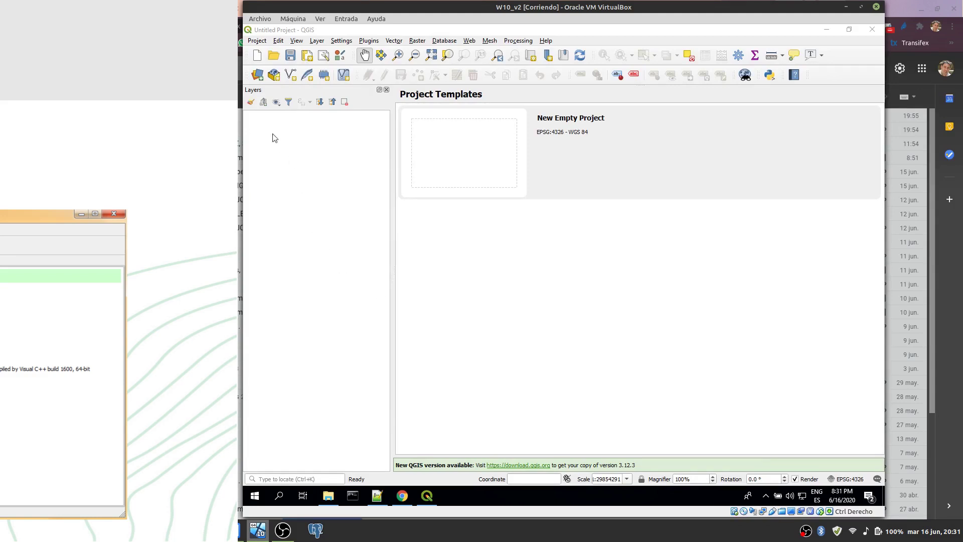
{"action": "left_click", "coordinate": [260, 78]}
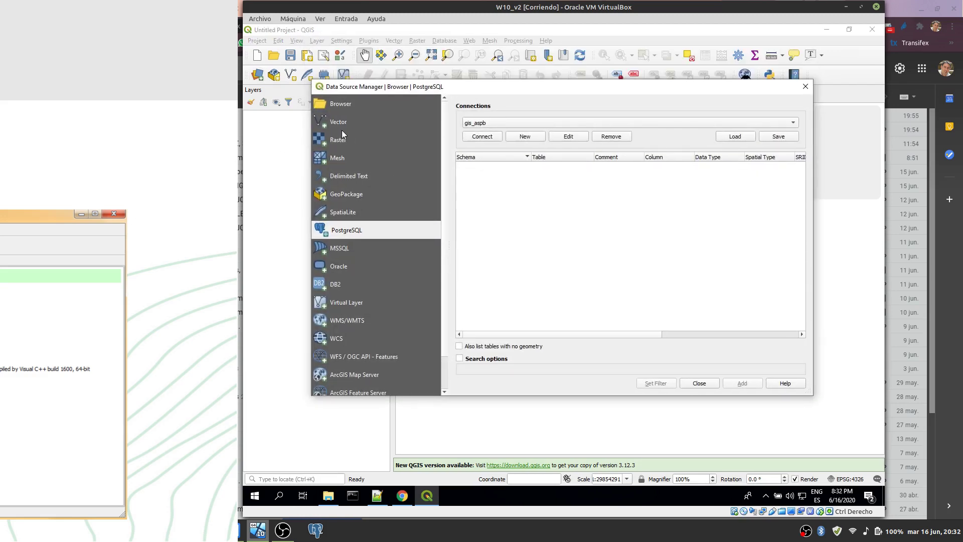
Step: Look through the Browser, Raster, Mesh and GeoPackage pages, then return to PostgreSQL
{"action": "left_click", "coordinate": [345, 102]}
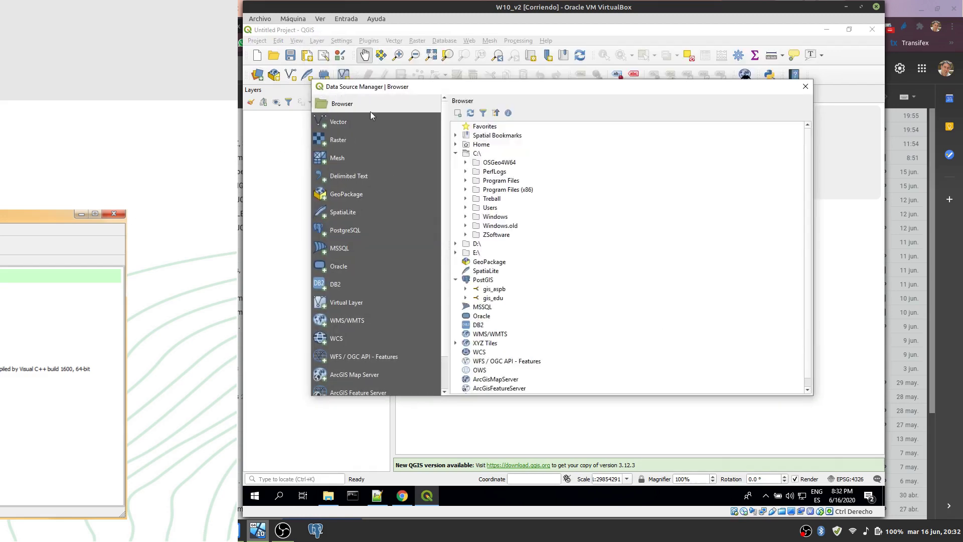
{"action": "left_click", "coordinate": [345, 145]}
{"action": "left_click", "coordinate": [346, 161]}
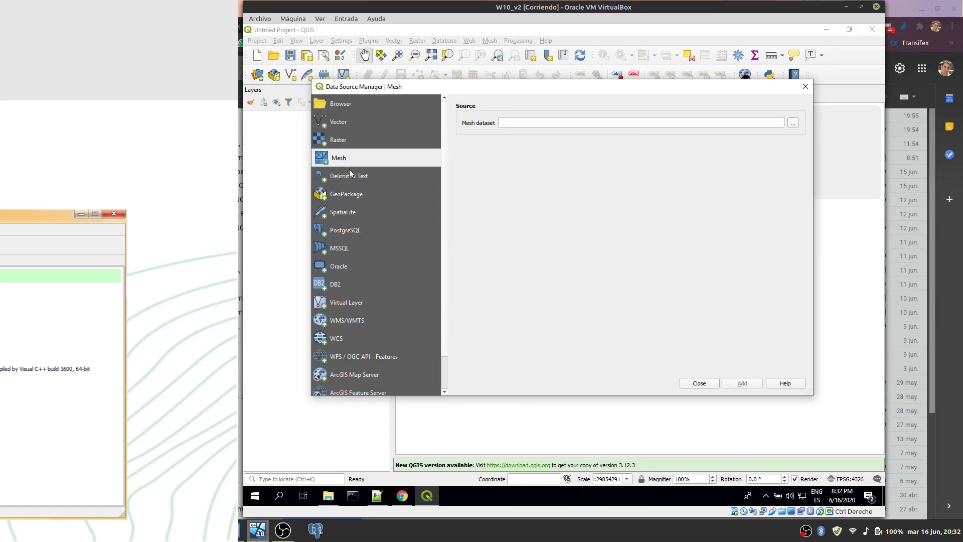
{"action": "left_click", "coordinate": [357, 198]}
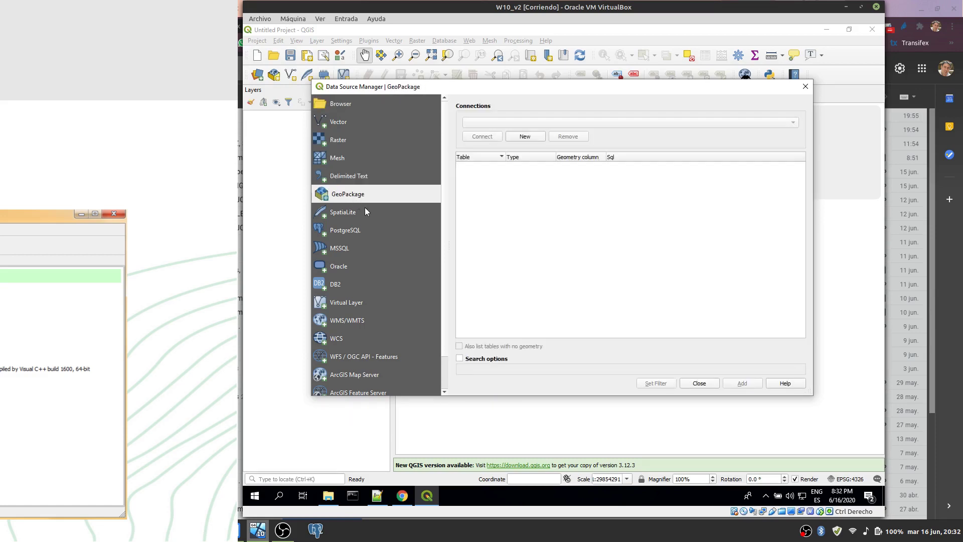
{"action": "left_click", "coordinate": [341, 231]}
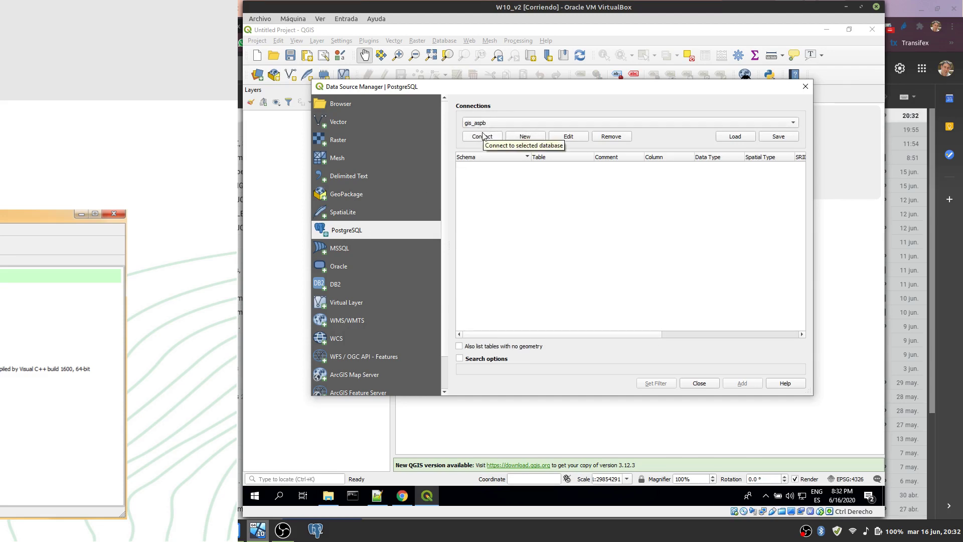
Step: Start a new PostGIS connection named gis_curso with host localhost and database gis_curso
{"action": "left_click", "coordinate": [525, 136]}
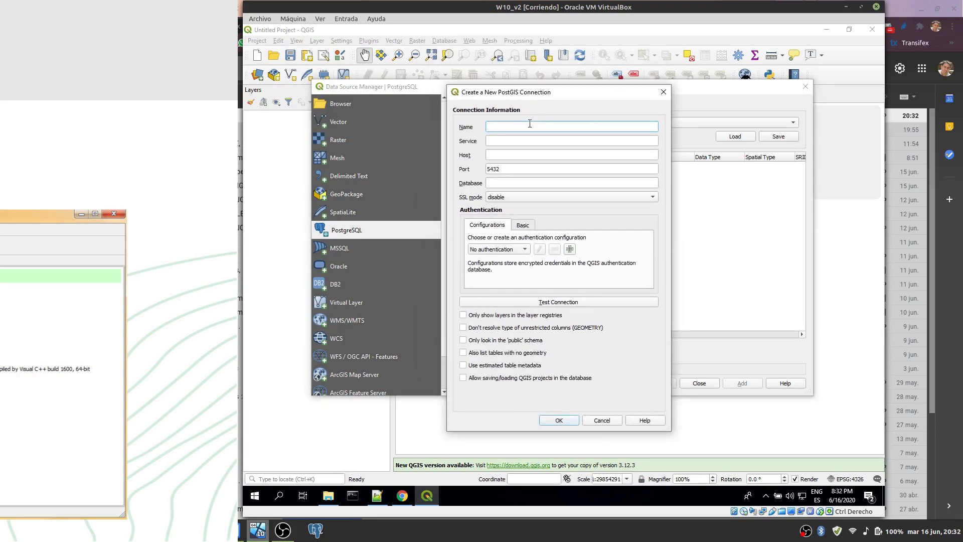
{"action": "type", "text": "gis_curso"}
{"action": "left_click", "coordinate": [504, 154]}
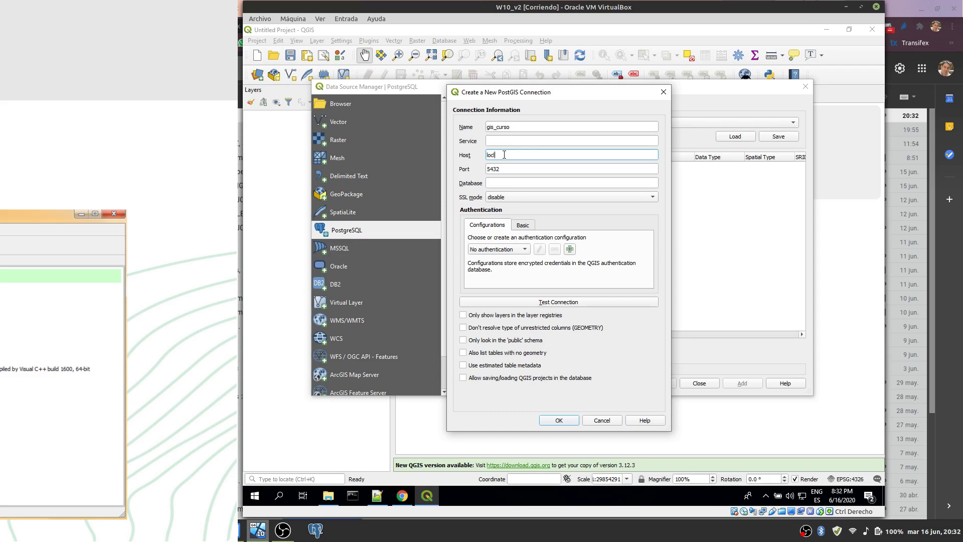
{"action": "type", "text": "localhost"}
{"action": "left_click", "coordinate": [503, 183]}
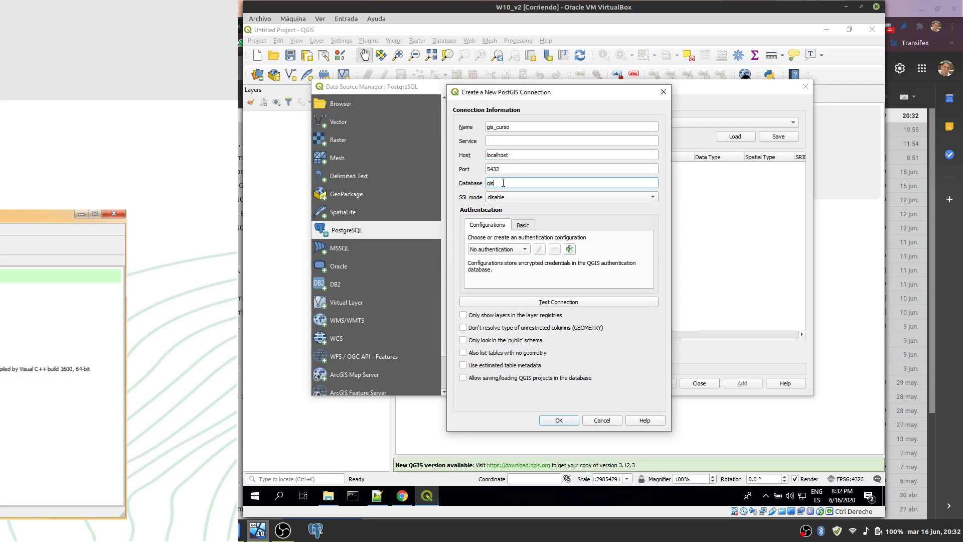
{"action": "type", "text": "gis_curso"}
Step: Enter user postgres and the password, test the connection, and store both credentials
{"action": "left_click", "coordinate": [524, 226]}
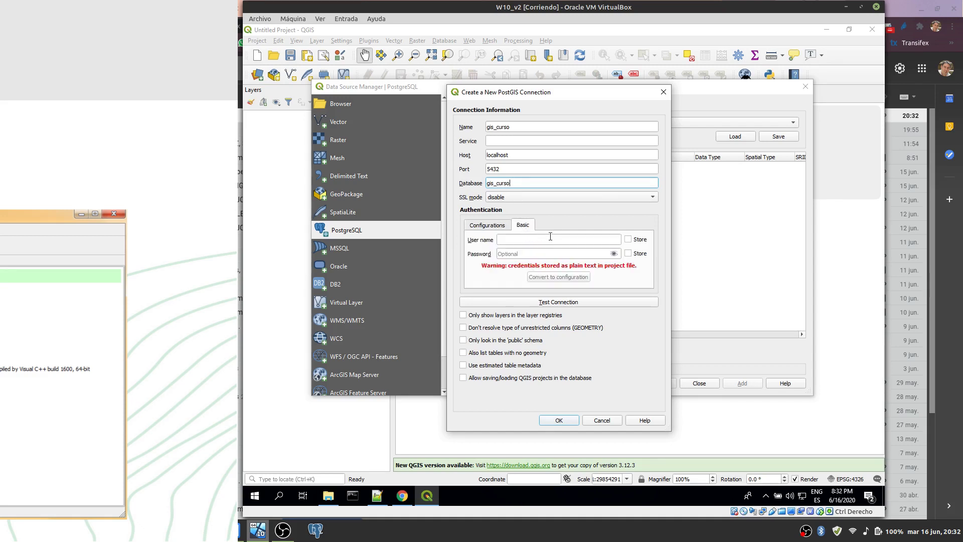
{"action": "left_click", "coordinate": [547, 240]}
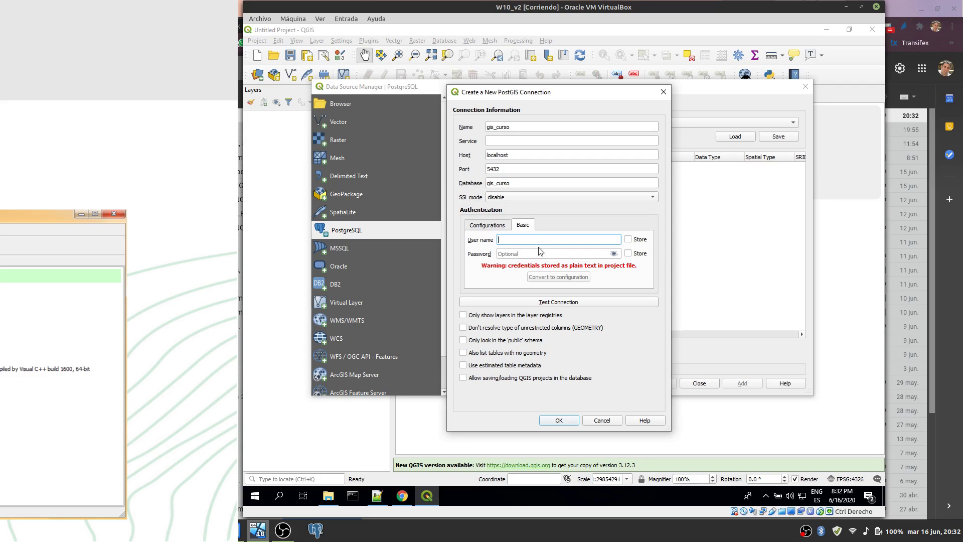
{"action": "type", "text": "postgres"}
{"action": "left_click", "coordinate": [536, 251]}
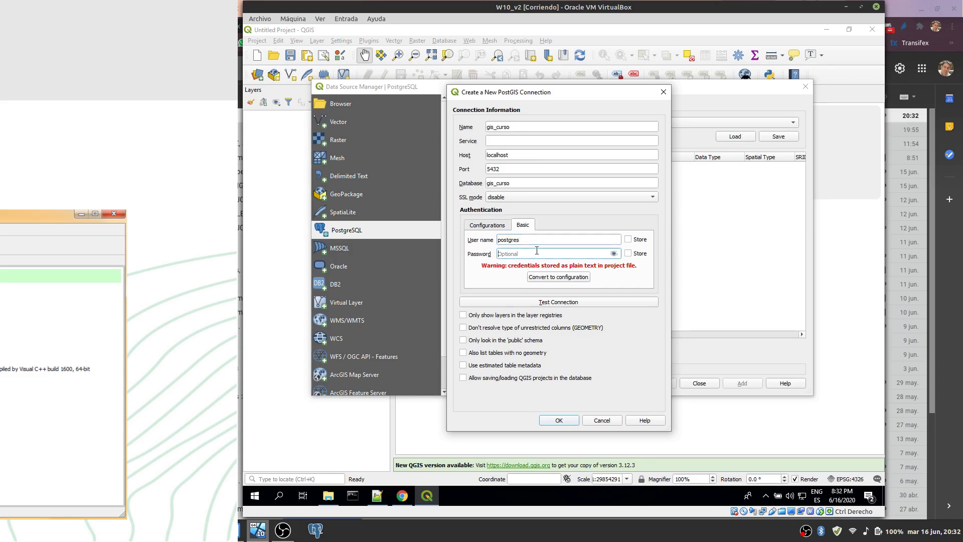
{"action": "type", "text": "postgres"}
{"action": "left_click", "coordinate": [572, 302]}
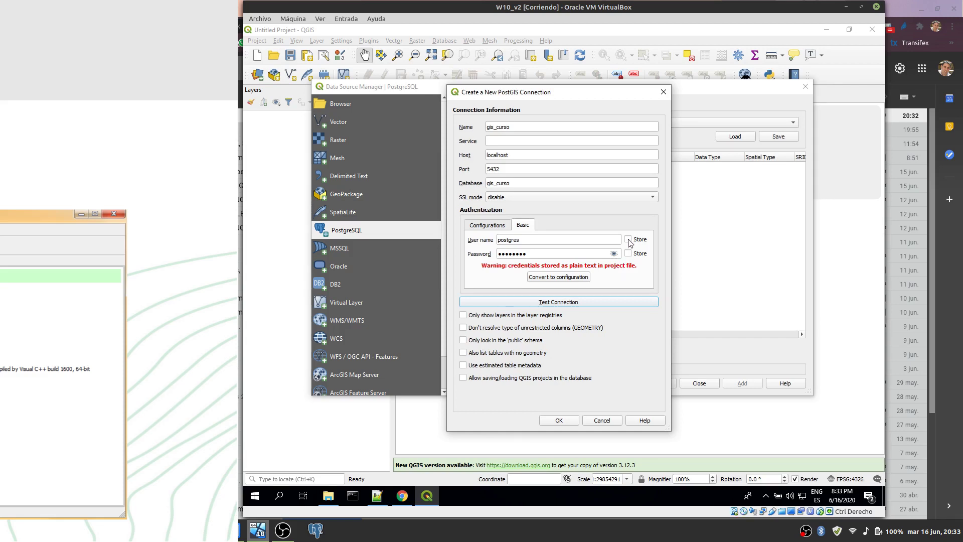
{"action": "left_click", "coordinate": [628, 240]}
{"action": "left_click", "coordinate": [628, 253]}
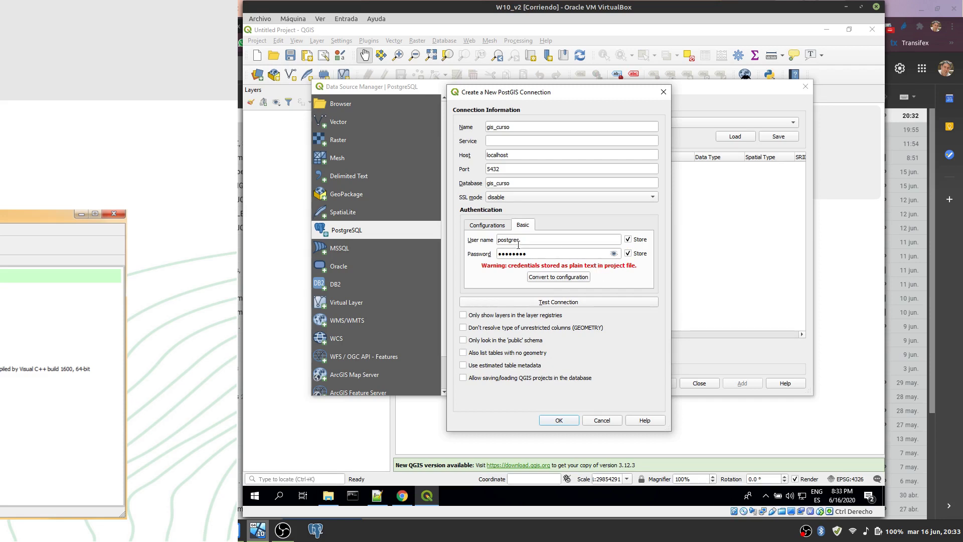
{"action": "left_click", "coordinate": [496, 225]}
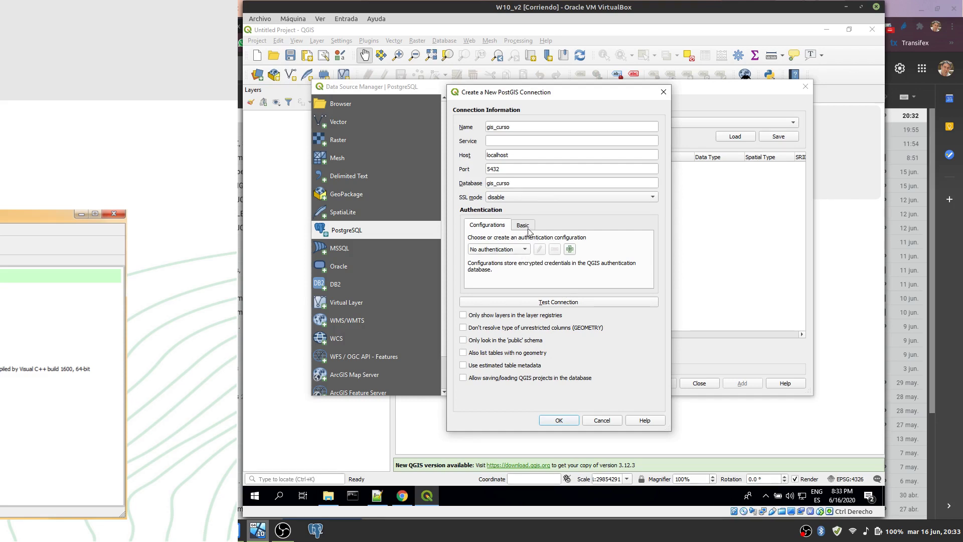
Step: Copy the connection name gis_curso into the Service field
{"action": "left_click", "coordinate": [512, 142]}
{"action": "left_click", "coordinate": [520, 126]}
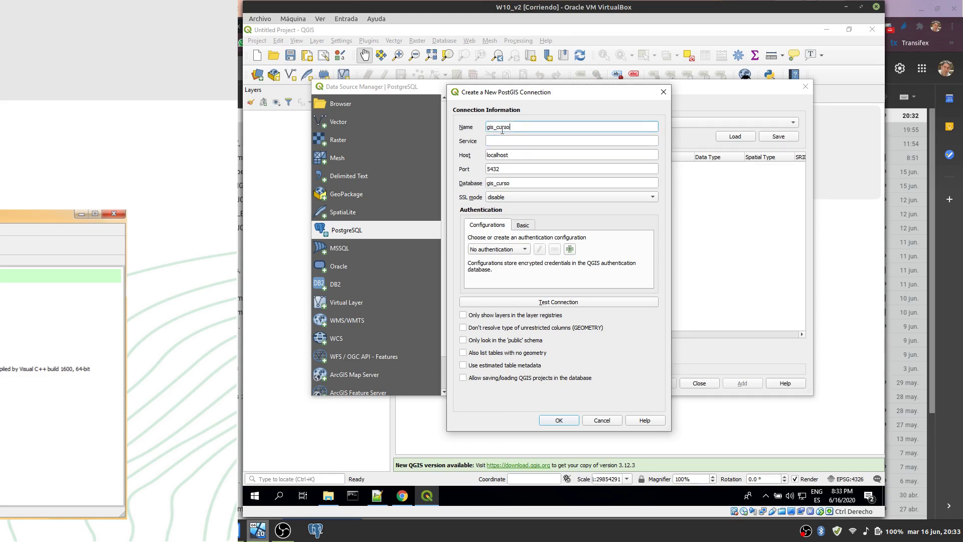
{"action": "double_click", "coordinate": [502, 130]}
{"action": "key", "text": "ctrl+c"}
{"action": "left_click", "coordinate": [501, 142]}
{"action": "key", "text": "ctrl+v"}
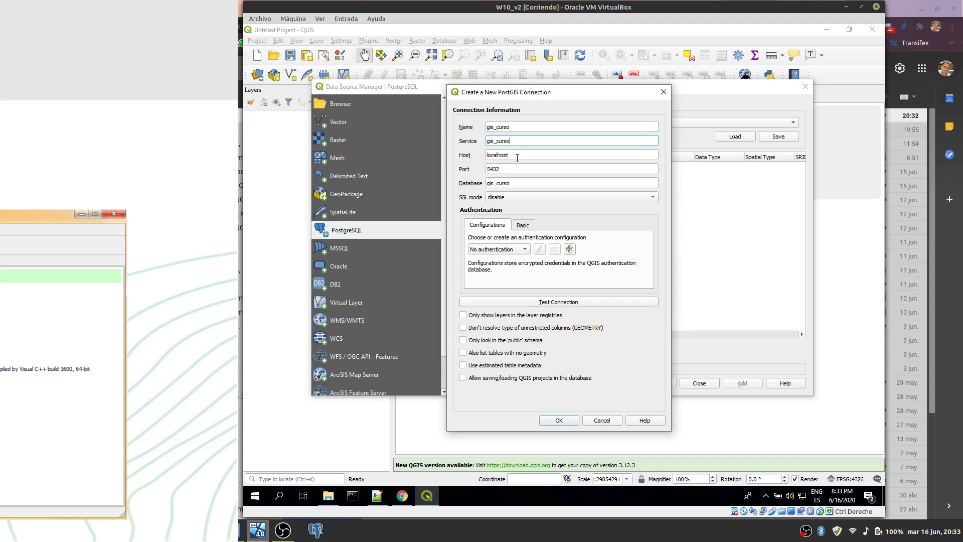
Step: Clear the host, port, database, user name and password, unticking both Store boxes
{"action": "double_click", "coordinate": [516, 156]}
{"action": "key", "text": "BackSpace"}
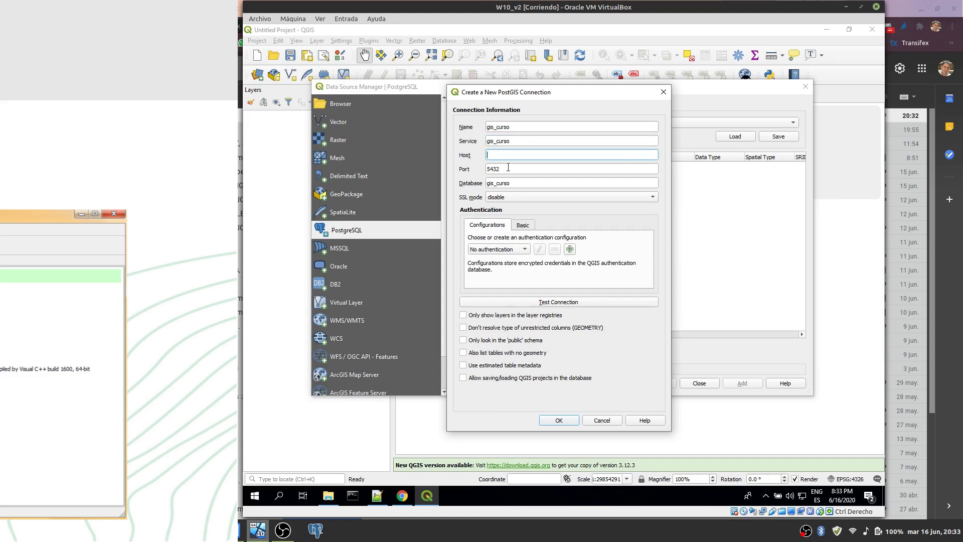
{"action": "double_click", "coordinate": [508, 167]}
{"action": "key", "text": "BackSpace"}
{"action": "double_click", "coordinate": [511, 182]}
{"action": "key", "text": "BackSpace"}
{"action": "left_click", "coordinate": [520, 225]}
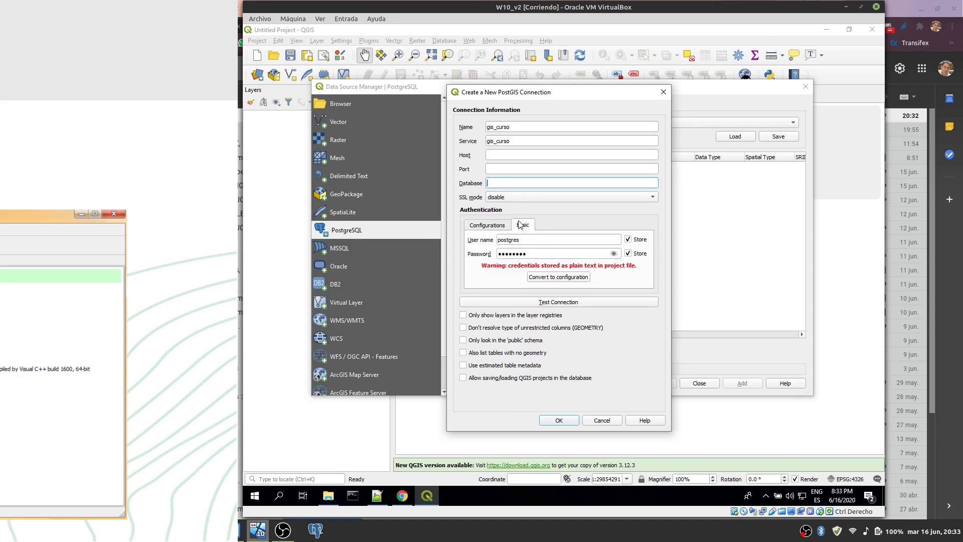
{"action": "left_click", "coordinate": [628, 239]}
{"action": "left_click", "coordinate": [628, 253]}
{"action": "left_click_drag", "start_coordinate": [552, 240], "coordinate": [494, 240]}
{"action": "key", "text": "BackSpace"}
{"action": "key", "text": "Tab"}
{"action": "key", "text": "BackSpace"}
Step: Empty the Service field and enter localhost as the host
{"action": "left_click", "coordinate": [523, 156]}
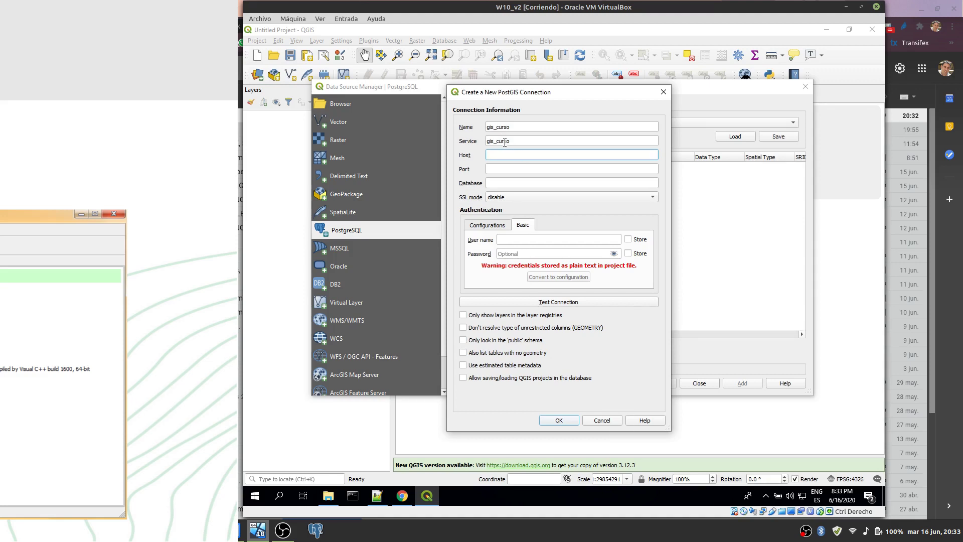
{"action": "double_click", "coordinate": [504, 141]}
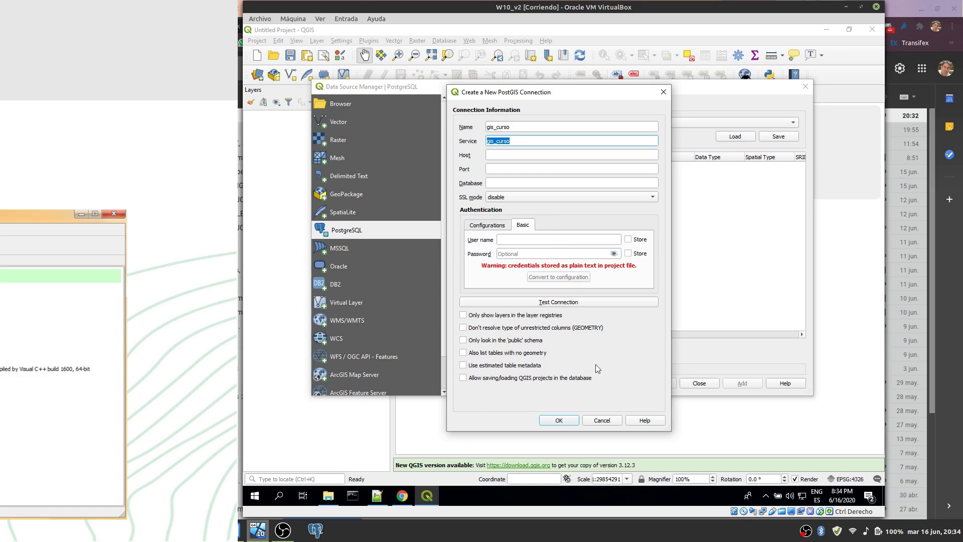
{"action": "left_click", "coordinate": [517, 154]}
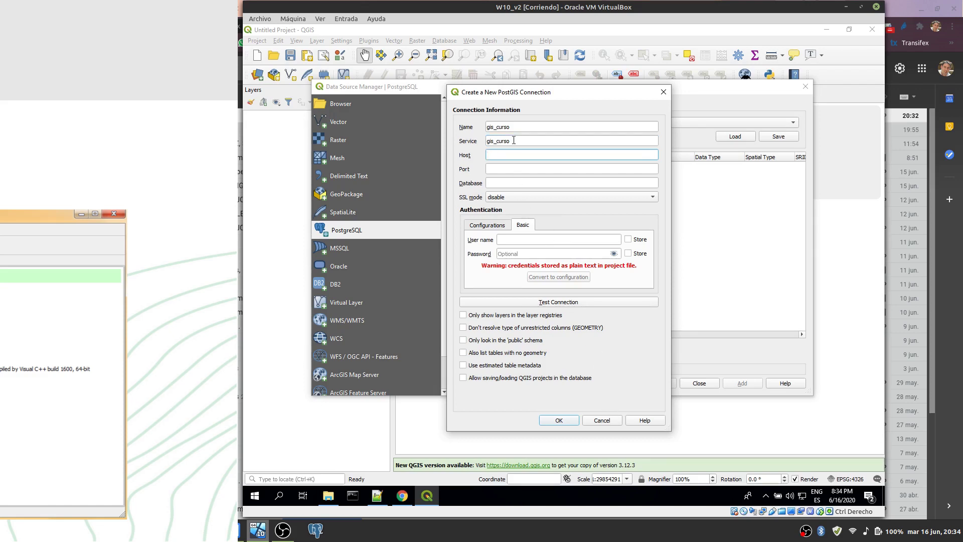
{"action": "double_click", "coordinate": [514, 141]}
{"action": "key", "text": "BackSpace"}
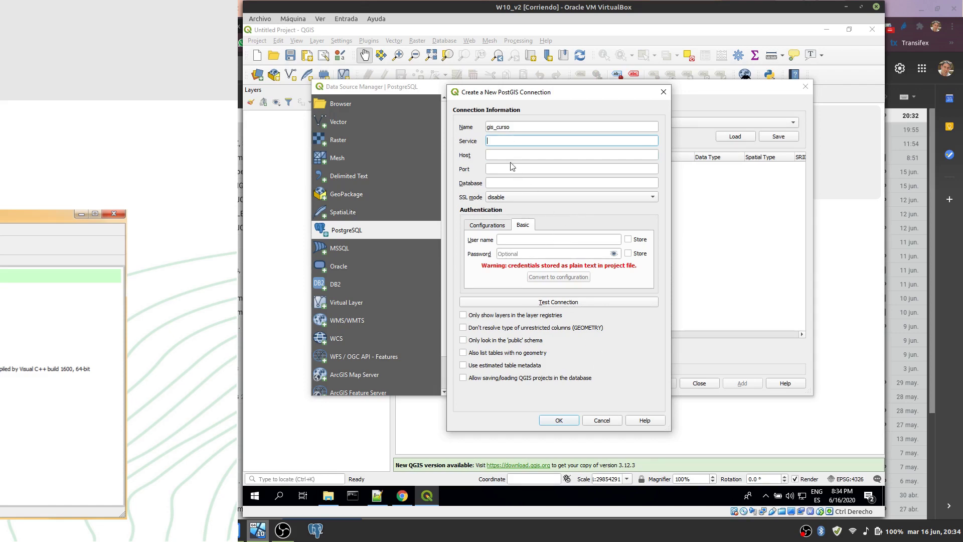
{"action": "left_click", "coordinate": [509, 152]}
{"action": "type", "text": "localhsot"}
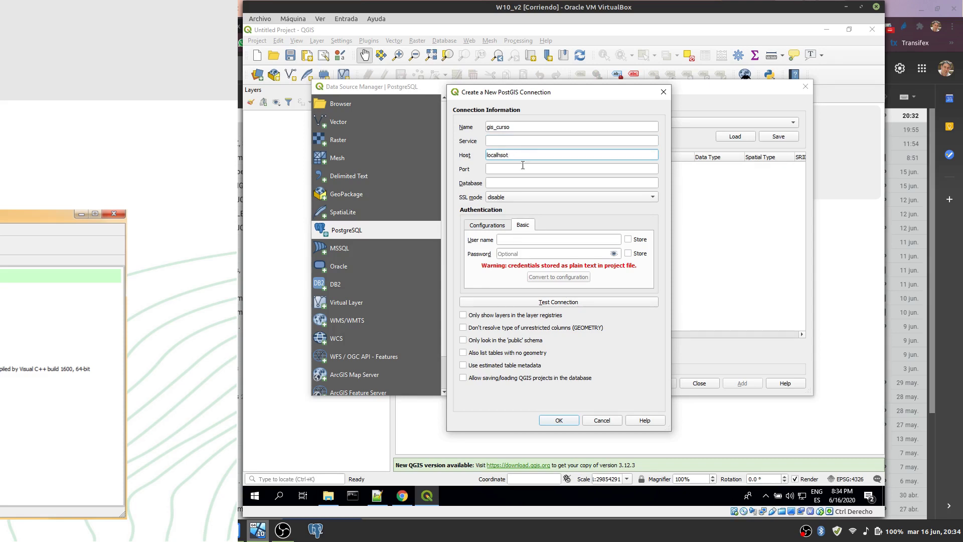
{"action": "key", "text": "BackSpace"}
{"action": "key", "text": "BackSpace"}
{"action": "key", "text": "BackSpace"}
{"action": "key", "text": "BackSpace"}
{"action": "type", "text": "host"}
Step: Set port 5432, database gis_curso and user postgres, store credentials, and save the connection
{"action": "left_click", "coordinate": [526, 169]}
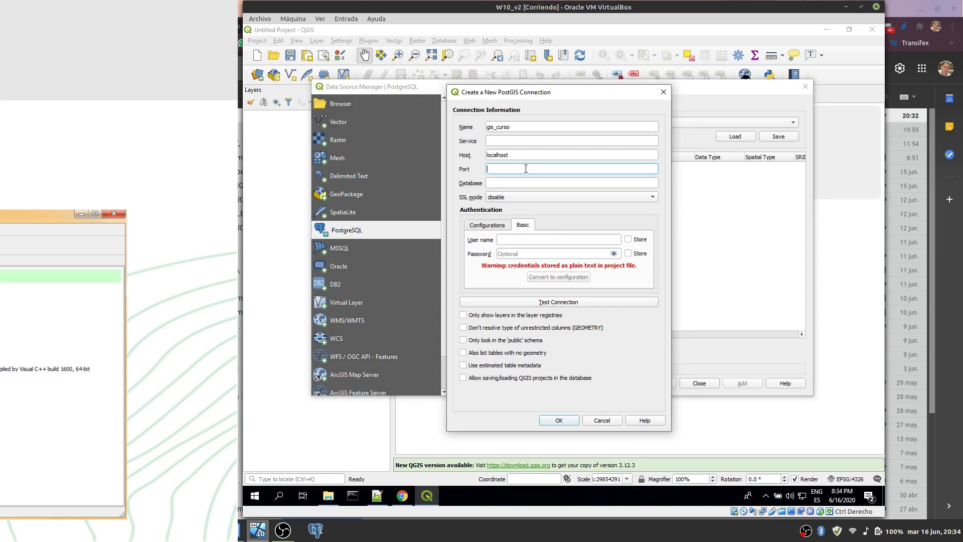
{"action": "left_click", "coordinate": [498, 182]}
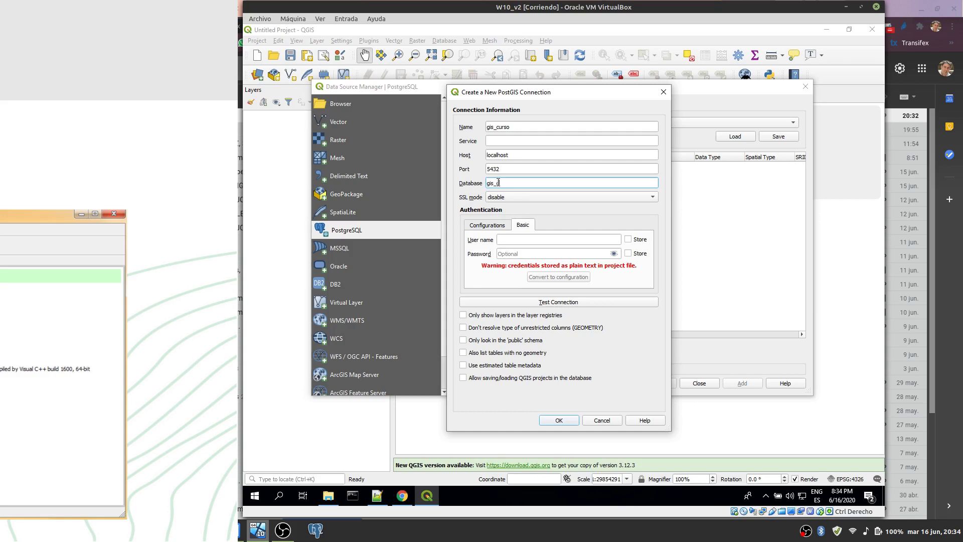
{"action": "left_click", "coordinate": [541, 238]}
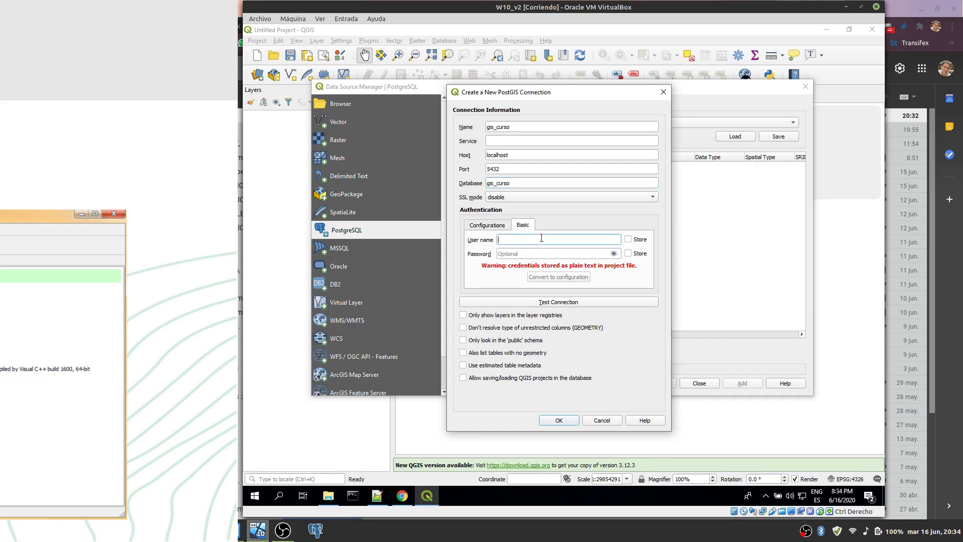
{"action": "type", "text": "postgres"}
{"action": "key", "text": "Tab"}
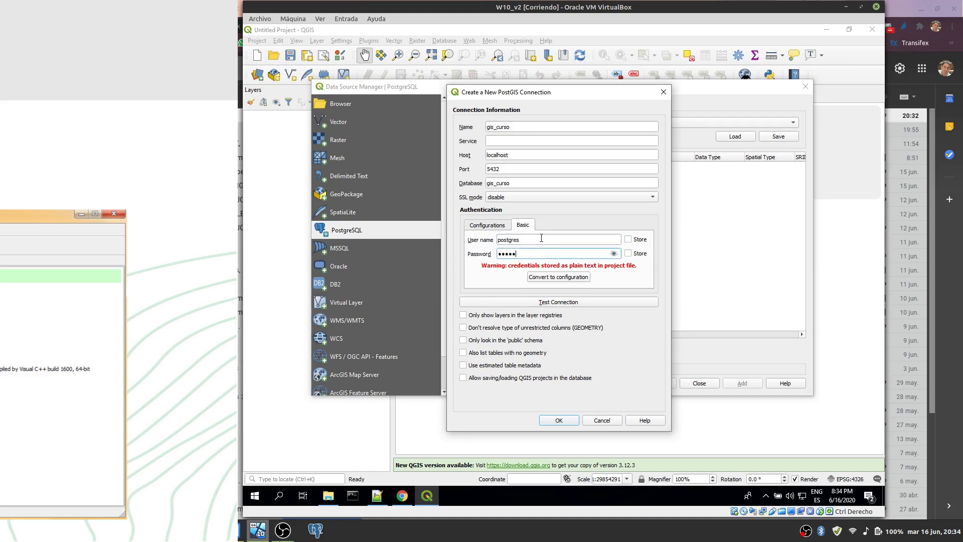
{"action": "left_click", "coordinate": [628, 239]}
{"action": "left_click", "coordinate": [628, 254]}
{"action": "left_click", "coordinate": [560, 421]}
{"action": "left_click", "coordinate": [615, 300]}
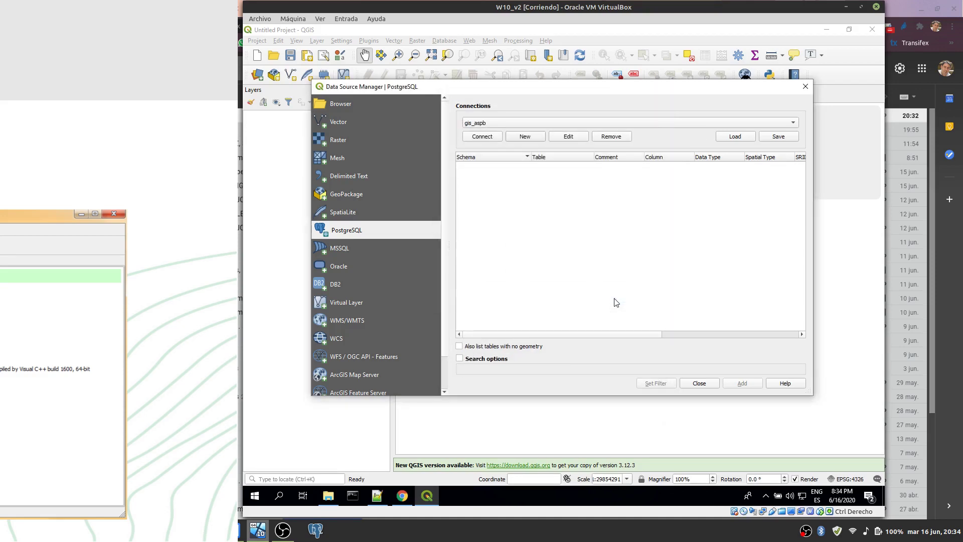
Step: Connect to gis_curso, close the Data Source Manager, and open Manage and Install Plugins
{"action": "left_click", "coordinate": [485, 141]}
{"action": "left_click", "coordinate": [700, 383]}
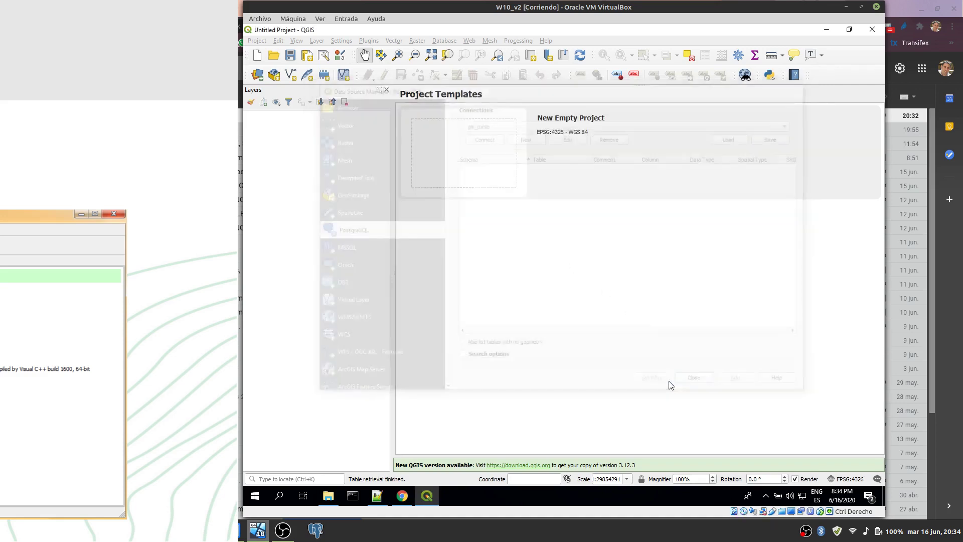
{"action": "left_click", "coordinate": [447, 42]}
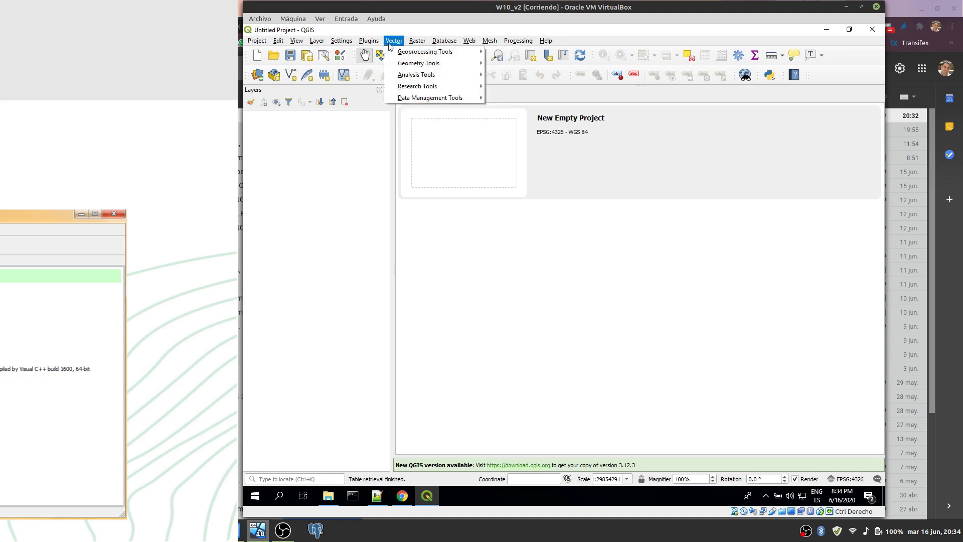
{"action": "left_click", "coordinate": [435, 105]}
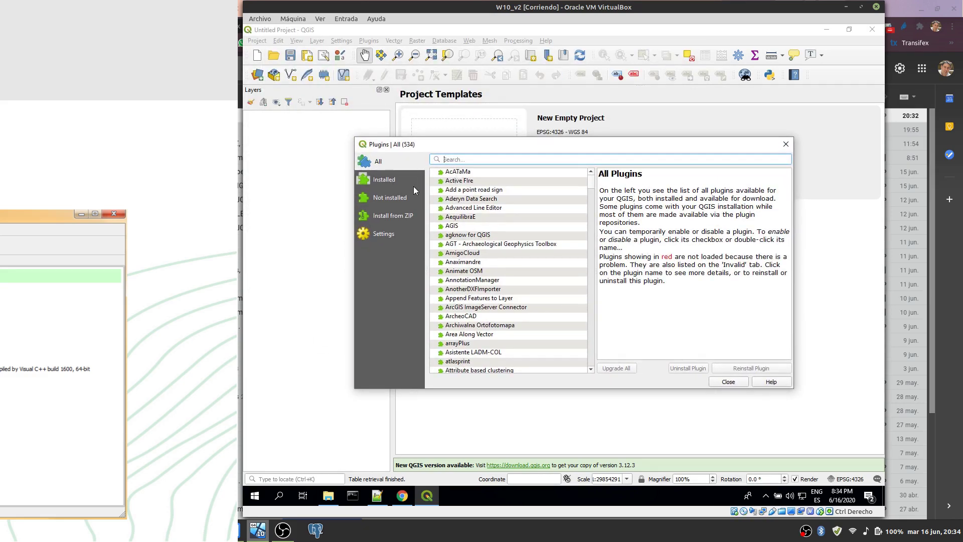
Step: Check DB Manager's core-plugin details on the Installed tab, then close the plugin manager
{"action": "left_click", "coordinate": [387, 180]}
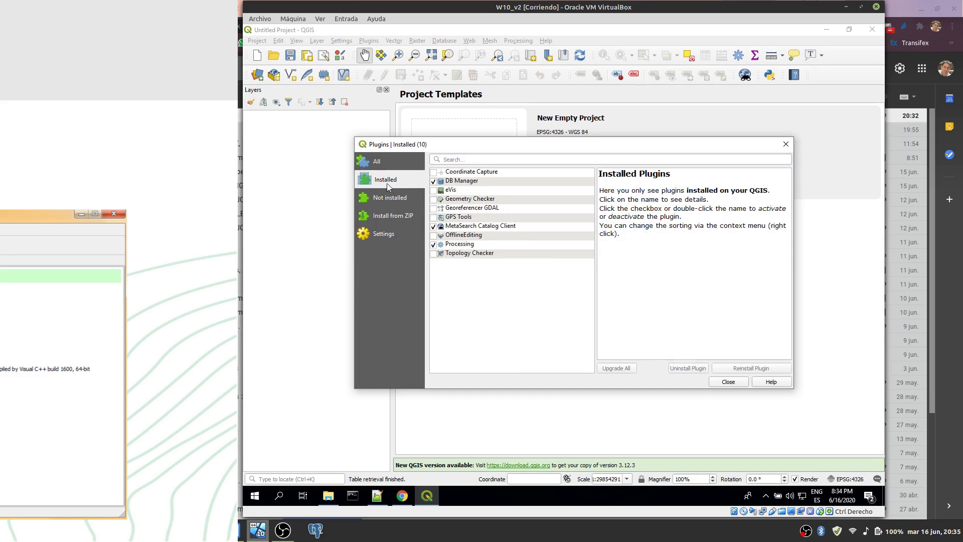
{"action": "left_click", "coordinate": [465, 181]}
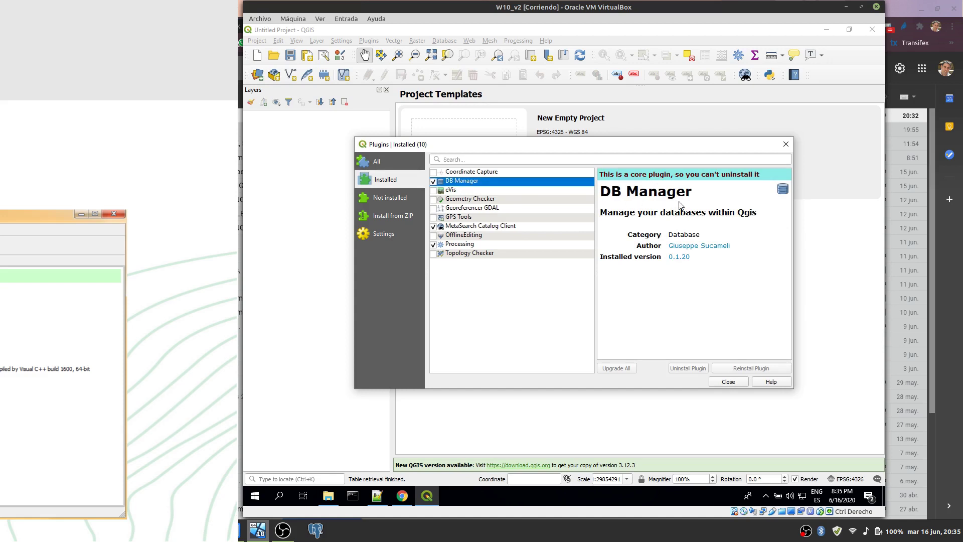
{"action": "left_click_drag", "start_coordinate": [601, 174], "coordinate": [677, 176]}
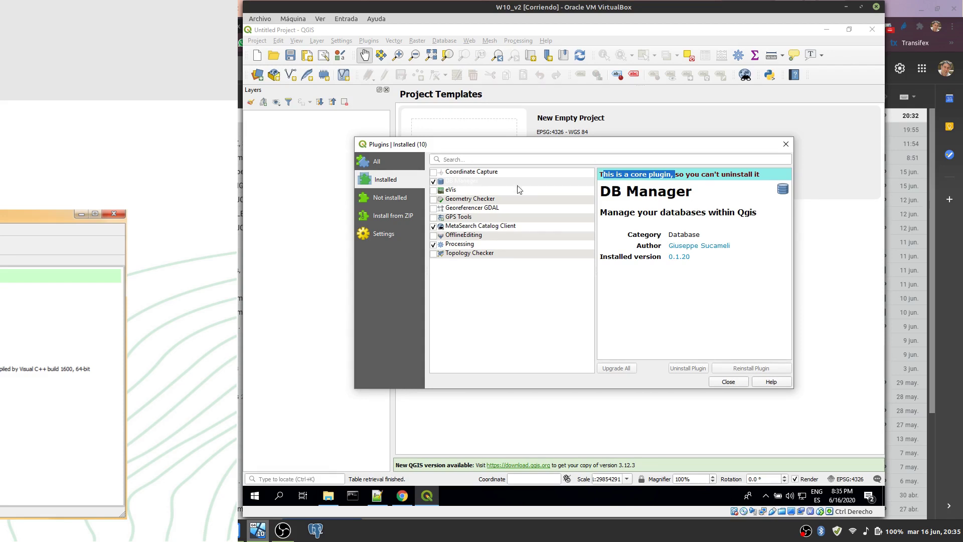
{"action": "left_click", "coordinate": [733, 381]}
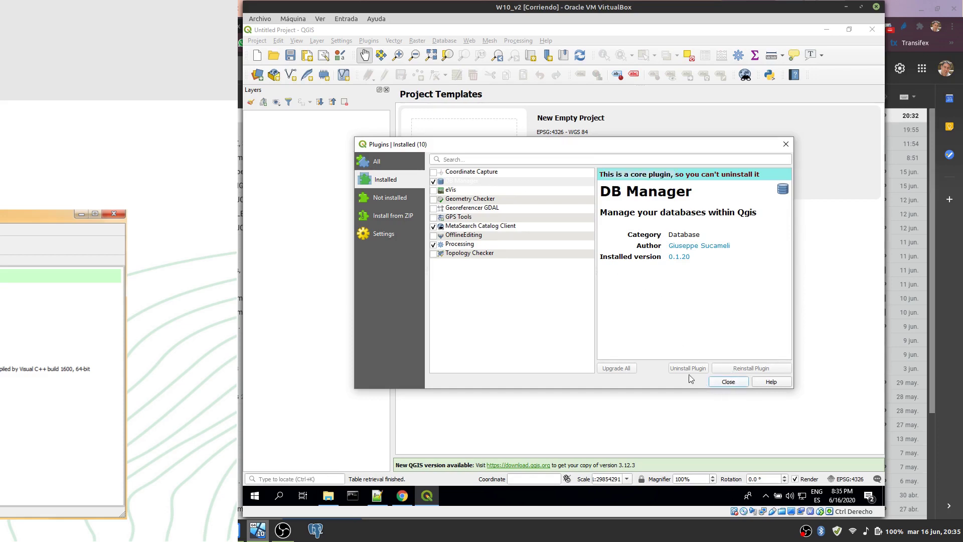
{"action": "left_click", "coordinate": [448, 44]}
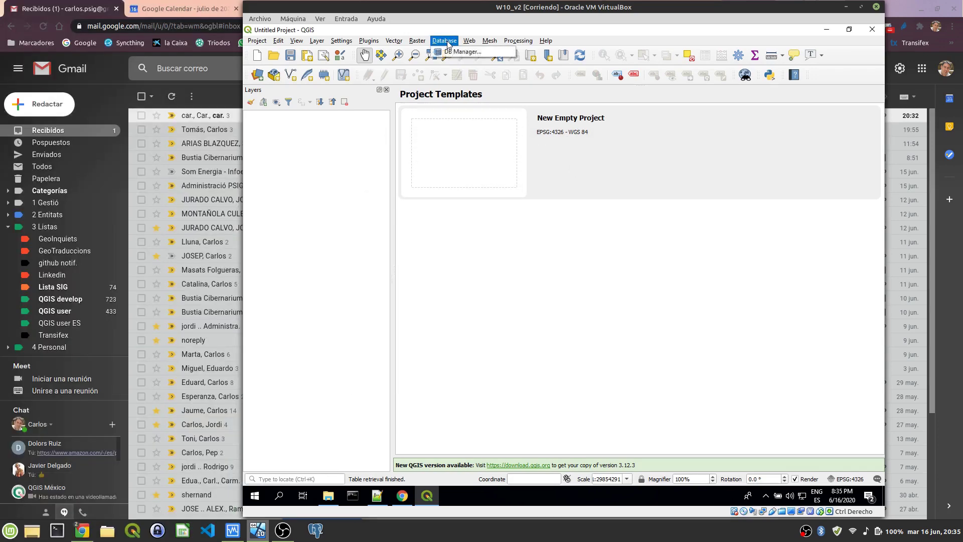
{"action": "left_click", "coordinate": [462, 52]}
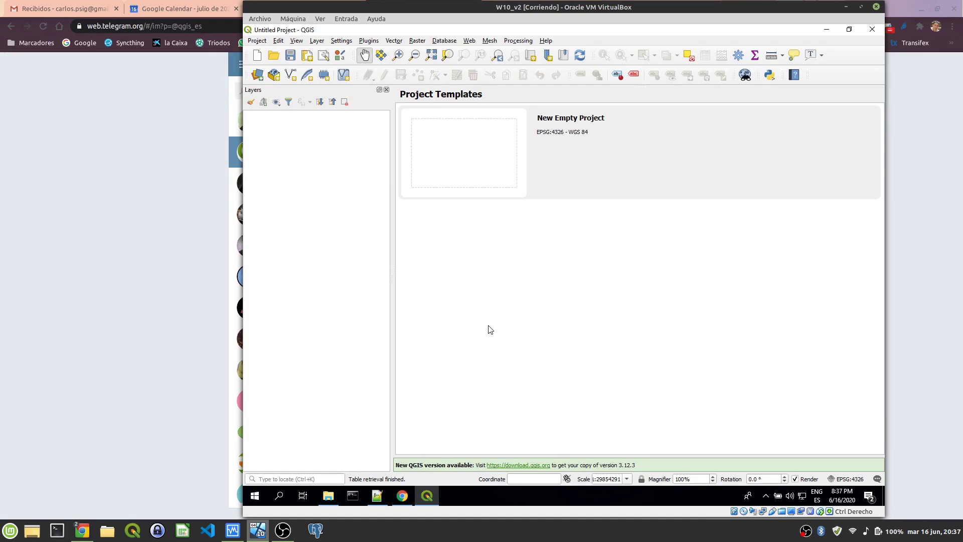
Step: Add the comarques and munis_poly layers from bm5mv2.gpkg to the project
{"action": "left_click", "coordinate": [258, 75]}
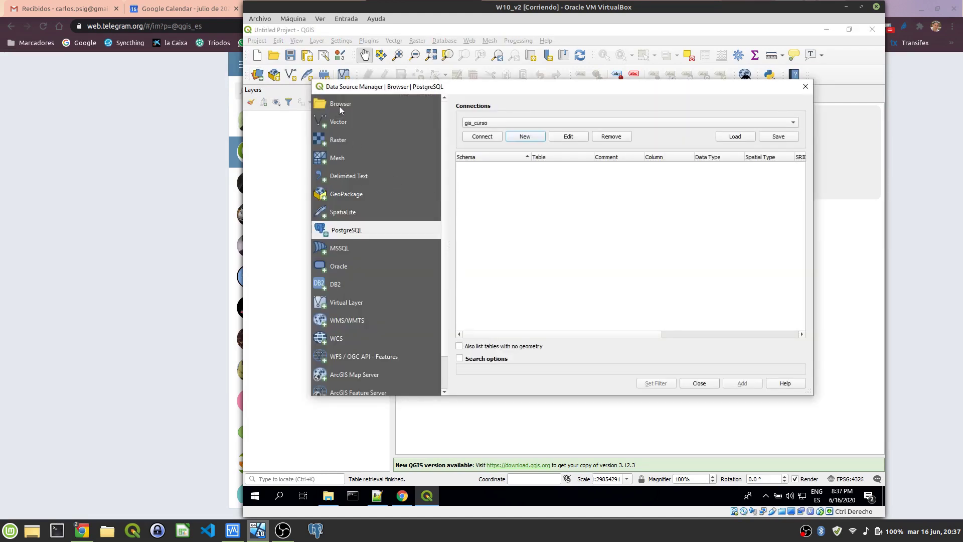
{"action": "left_click", "coordinate": [339, 107]}
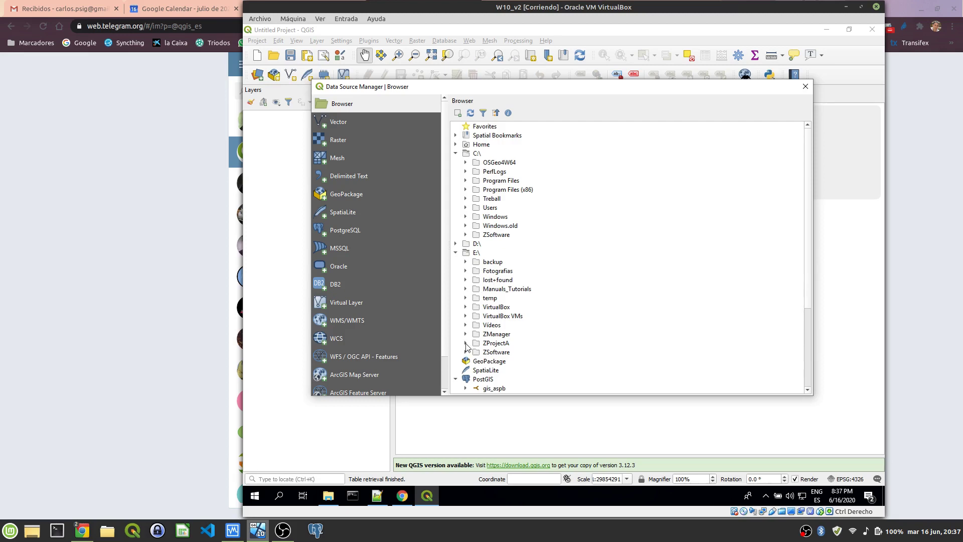
{"action": "left_click", "coordinate": [465, 343]}
{"action": "scroll", "coordinate": [474, 341], "scroll_direction": "down", "scroll_amount": 6}
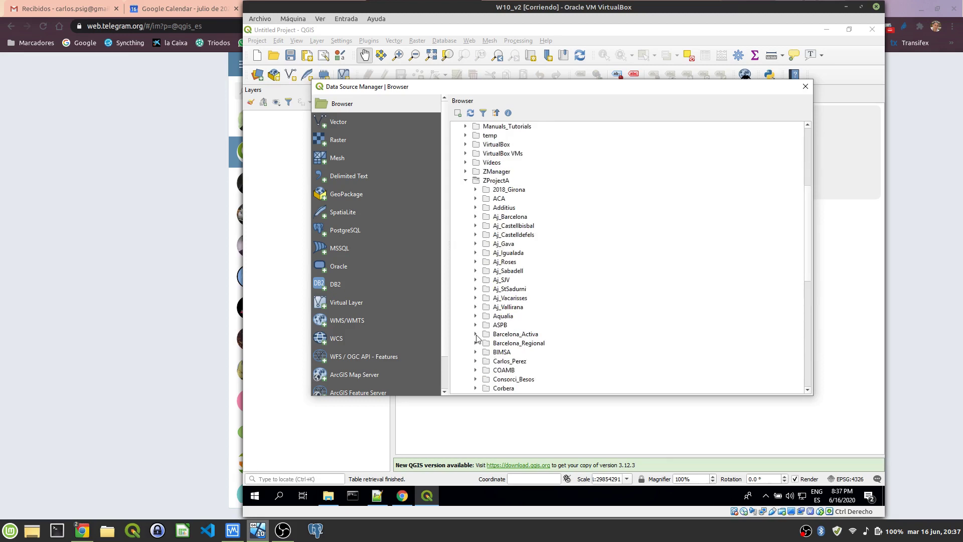
{"action": "left_click", "coordinate": [476, 334]}
{"action": "scroll", "coordinate": [495, 345], "scroll_direction": "down", "scroll_amount": 5}
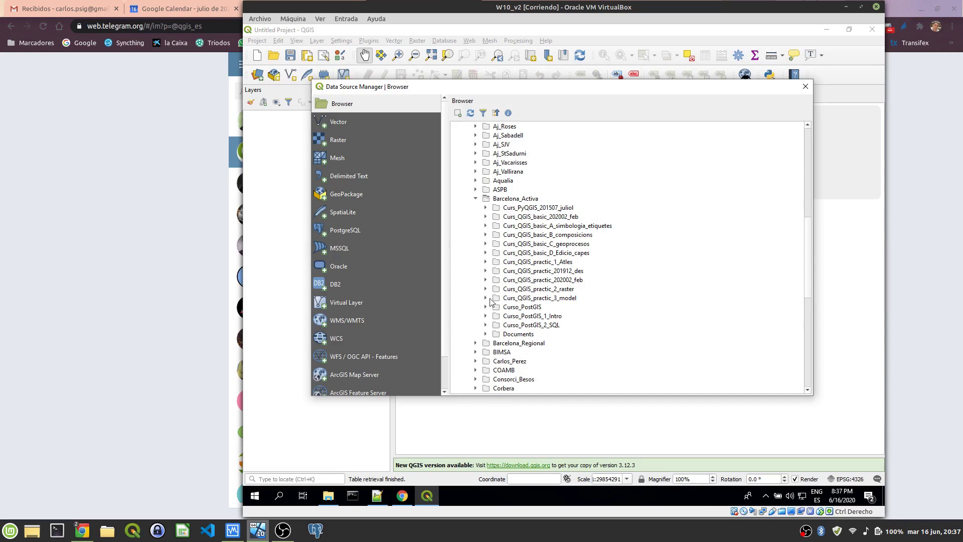
{"action": "left_click", "coordinate": [485, 316]}
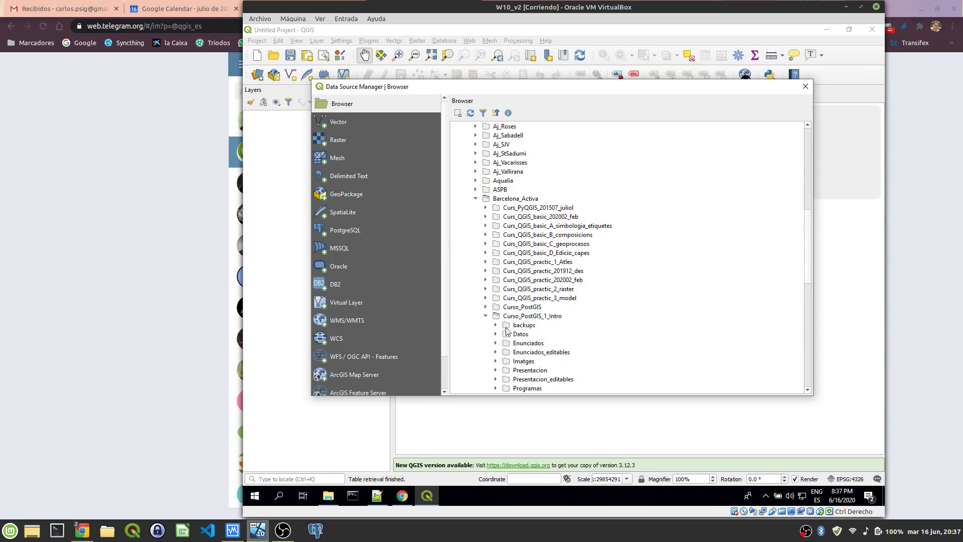
{"action": "left_click", "coordinate": [496, 334]}
{"action": "scroll", "coordinate": [544, 325], "scroll_direction": "down", "scroll_amount": 5}
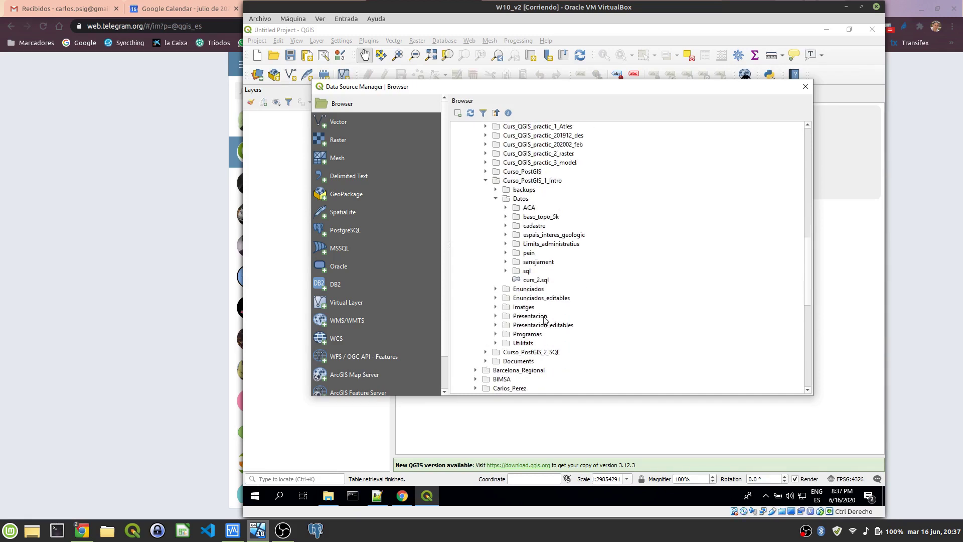
{"action": "left_click", "coordinate": [506, 244]}
{"action": "left_click", "coordinate": [516, 253]}
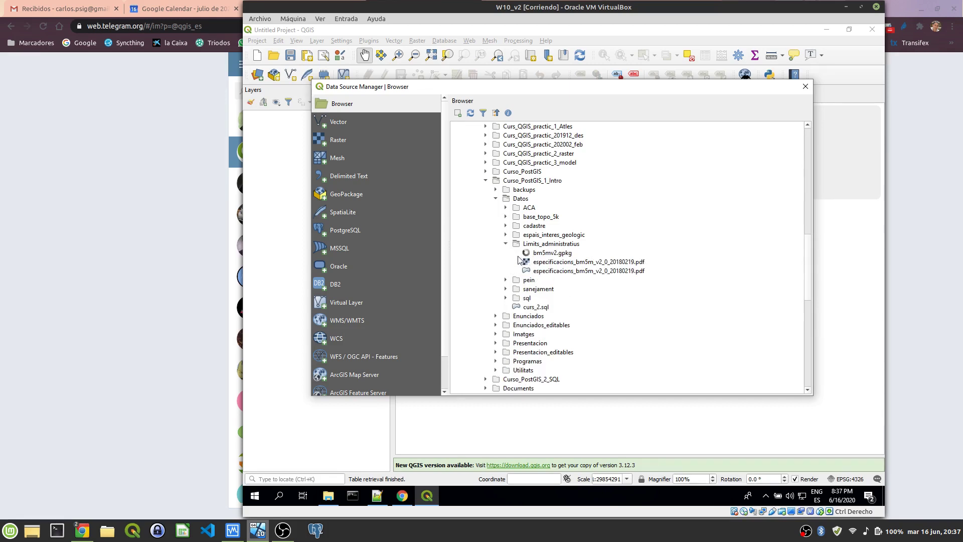
{"action": "left_click", "coordinate": [563, 271]}
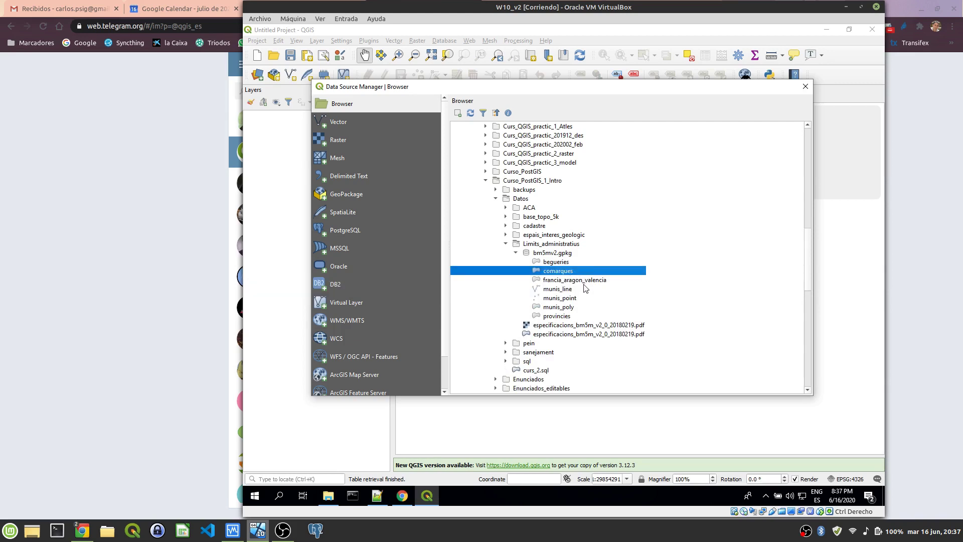
{"action": "left_click", "coordinate": [566, 308], "text": "ctrl"}
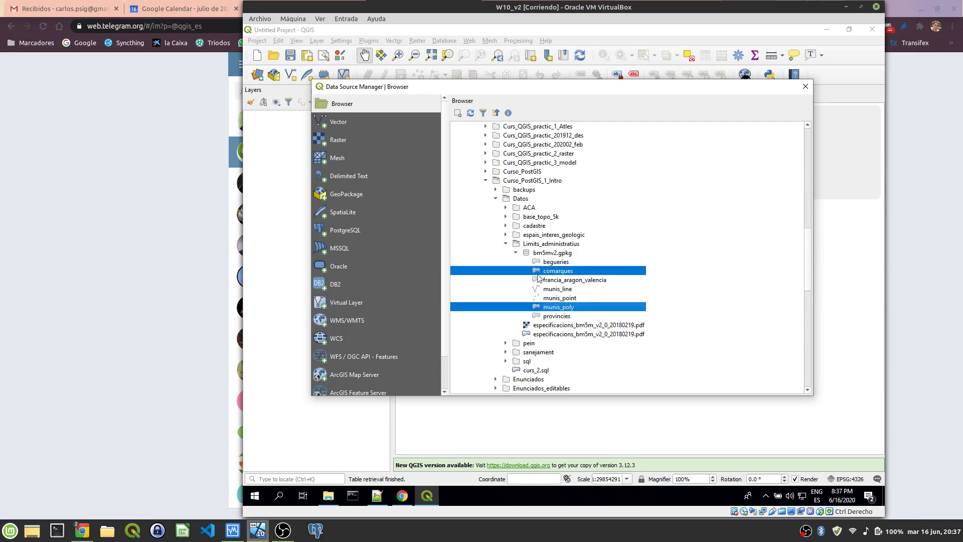
{"action": "left_click", "coordinate": [458, 113]}
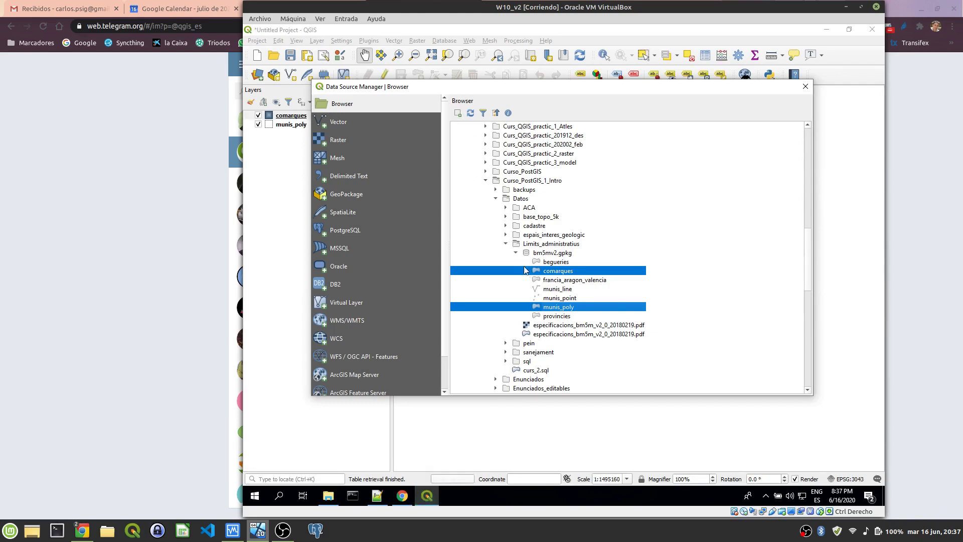
Step: Add the pein/espais_pein.shp shapefile, close the manager, and pan to the central coast
{"action": "left_click", "coordinate": [506, 343]}
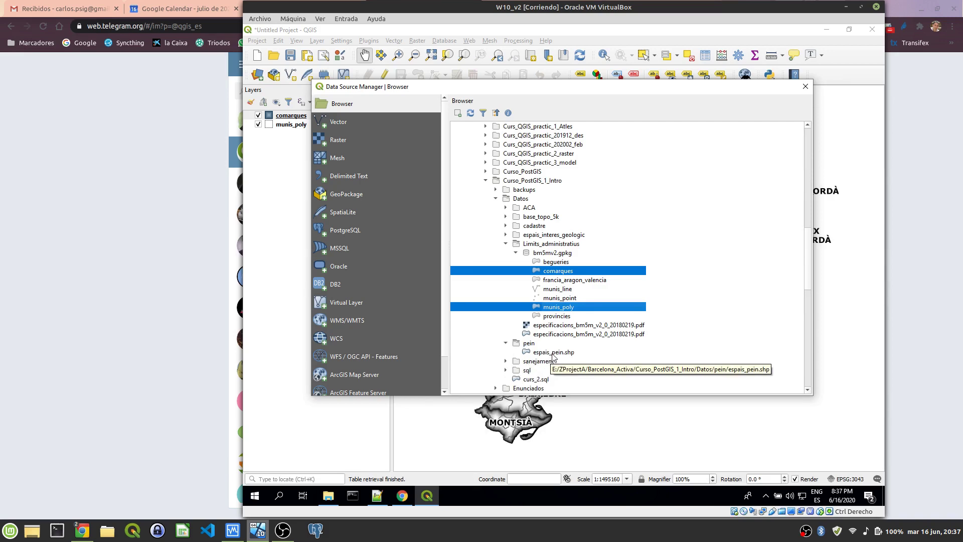
{"action": "double_click", "coordinate": [553, 353]}
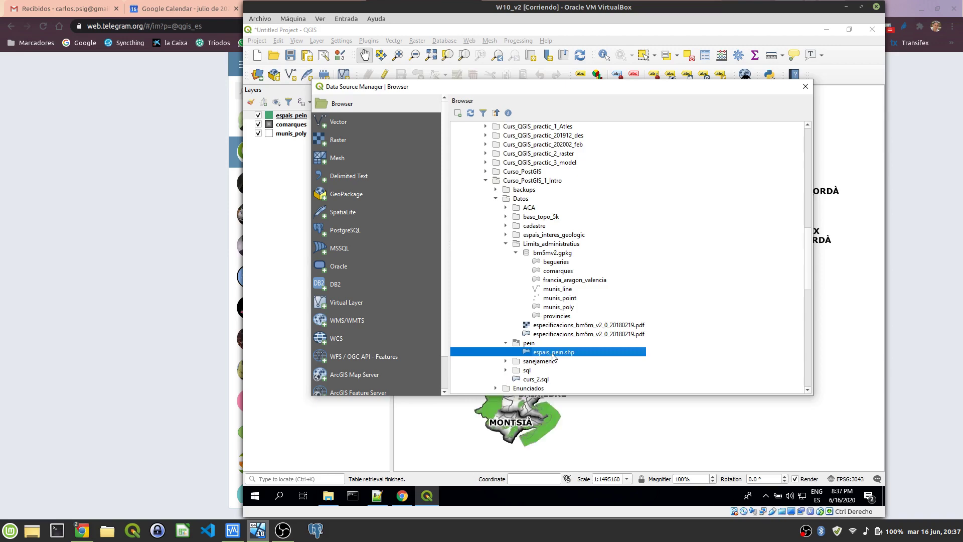
{"action": "left_click", "coordinate": [801, 89]}
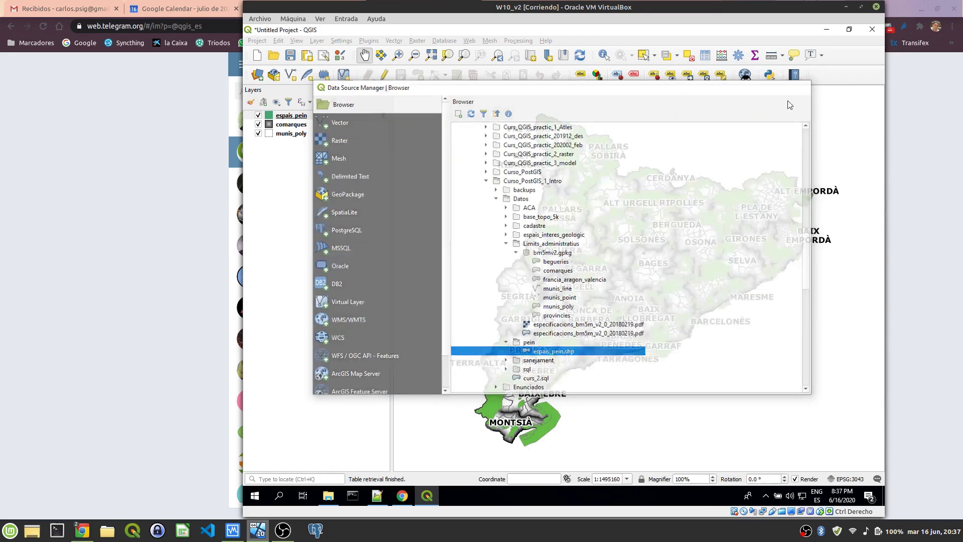
{"action": "scroll", "coordinate": [630, 311], "scroll_direction": "up", "scroll_amount": 2}
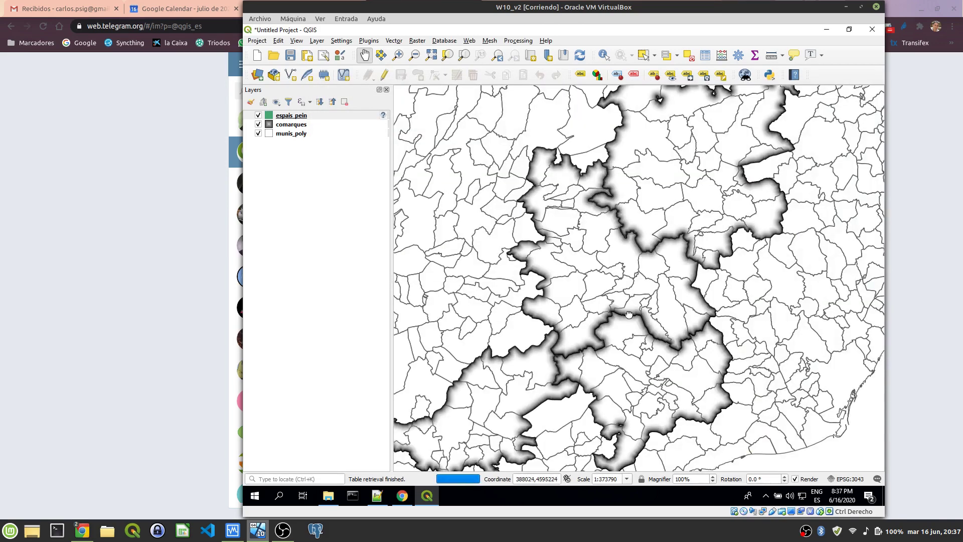
{"action": "left_click_drag", "start_coordinate": [629, 314], "coordinate": [593, 252]}
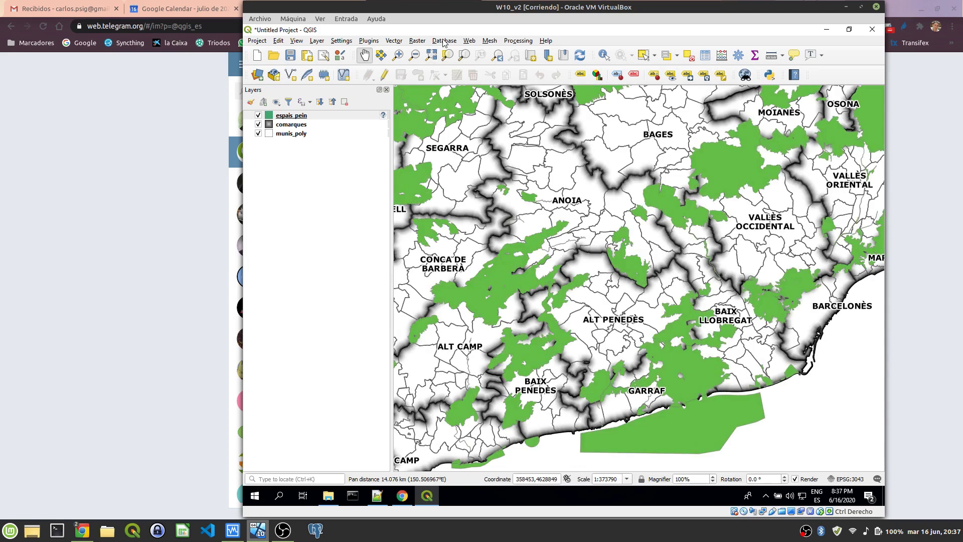
Step: In DB Manager, select gis_curso's medi_ambient schema and start Import Layer/File
{"action": "left_click", "coordinate": [444, 41]}
{"action": "left_click", "coordinate": [458, 52]}
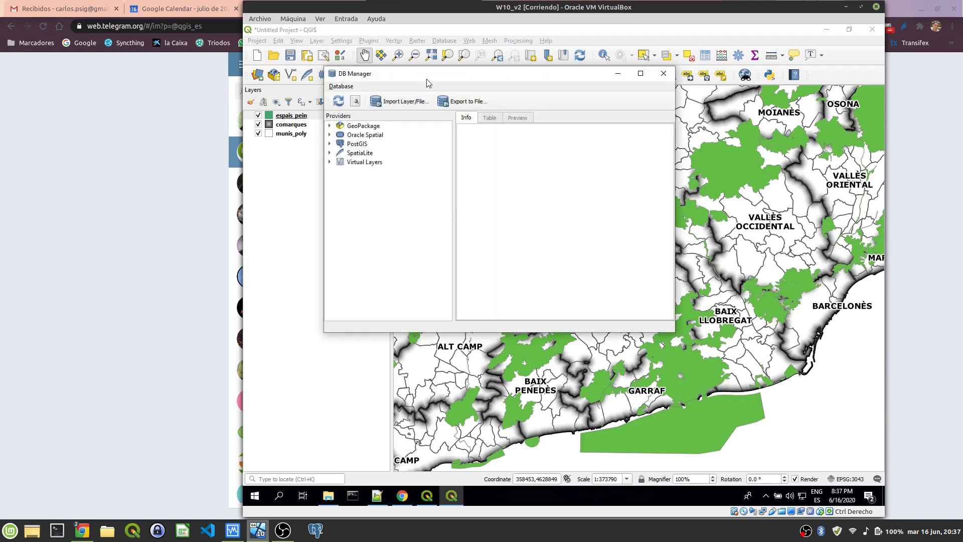
{"action": "left_click_drag", "start_coordinate": [428, 81], "coordinate": [533, 114]}
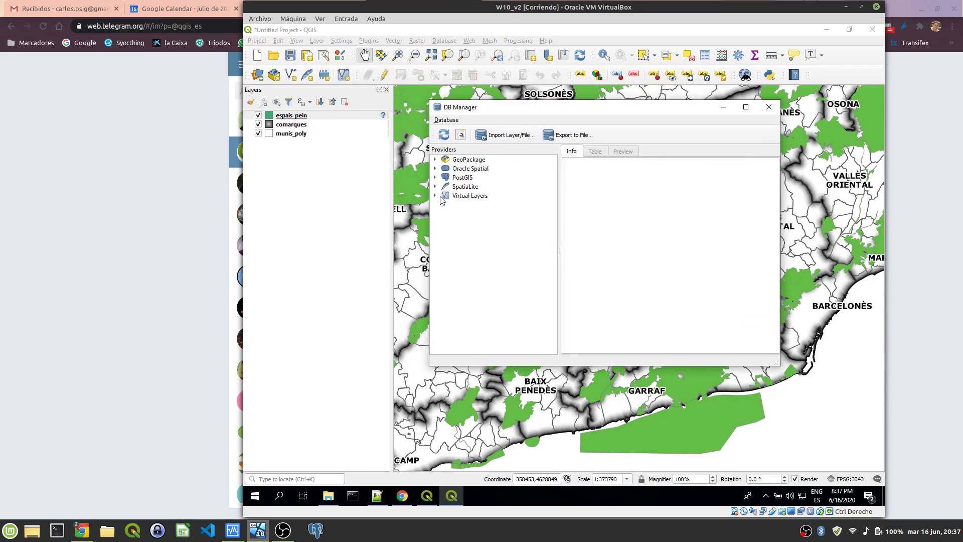
{"action": "double_click", "coordinate": [462, 178]}
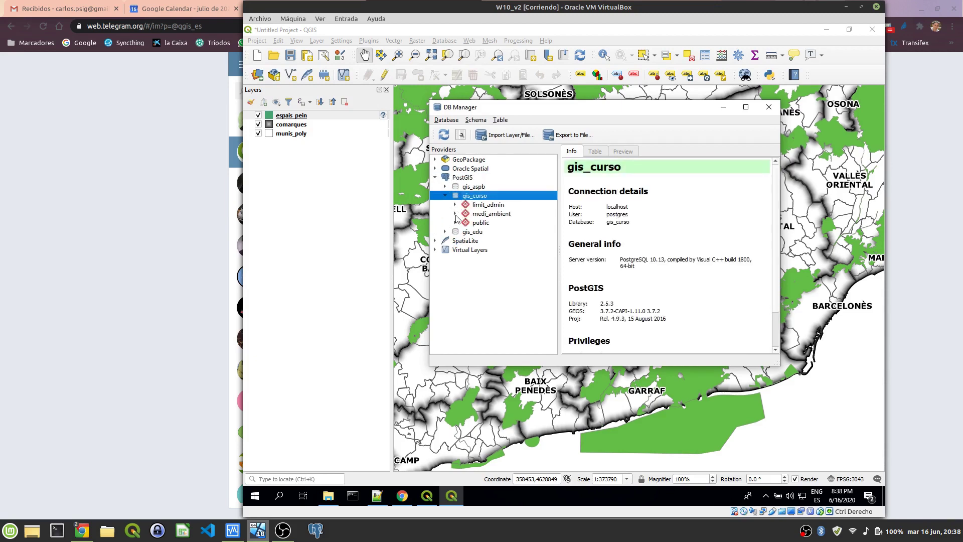
{"action": "left_click", "coordinate": [487, 214]}
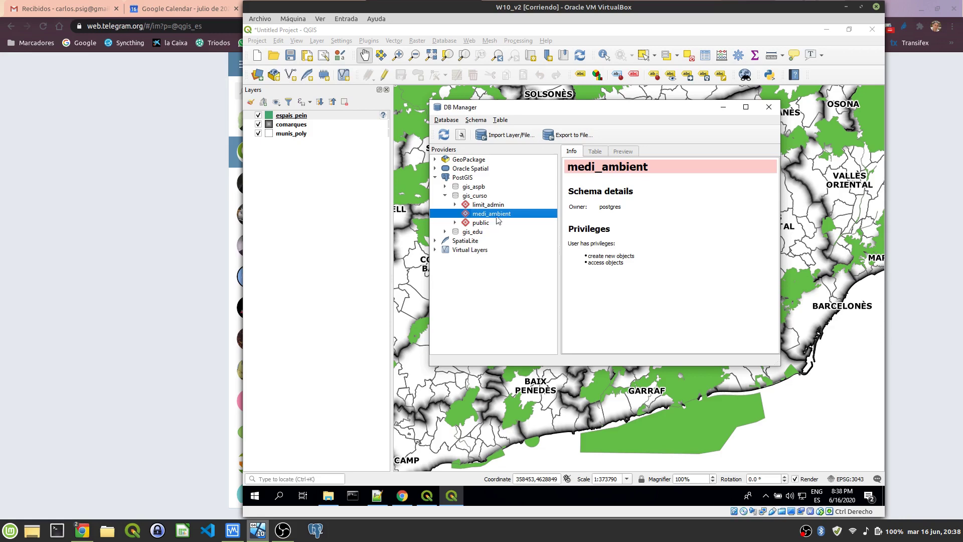
{"action": "left_click", "coordinate": [503, 136]}
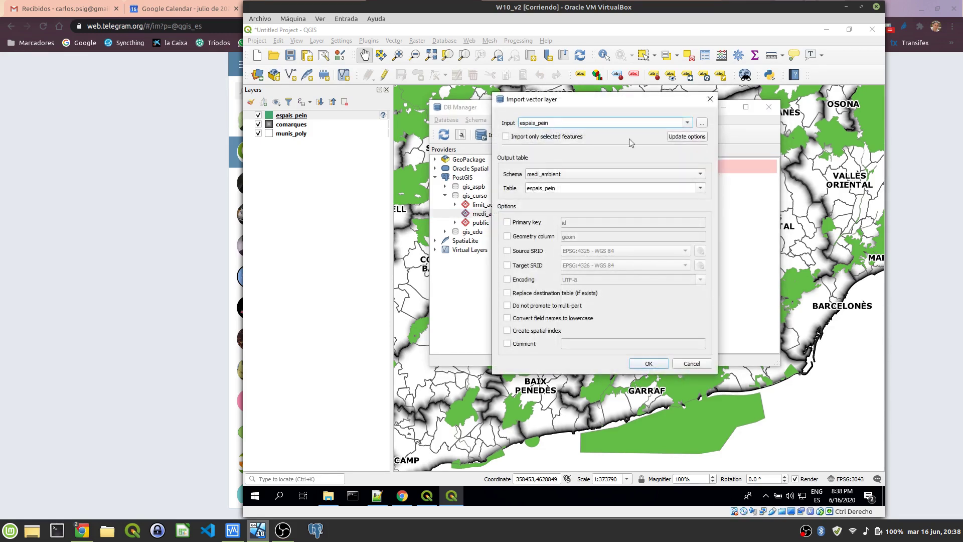
Step: Keep espais_pein as the input layer, enable Create spatial index, and leave the primary key option off
{"action": "left_click", "coordinate": [686, 124]}
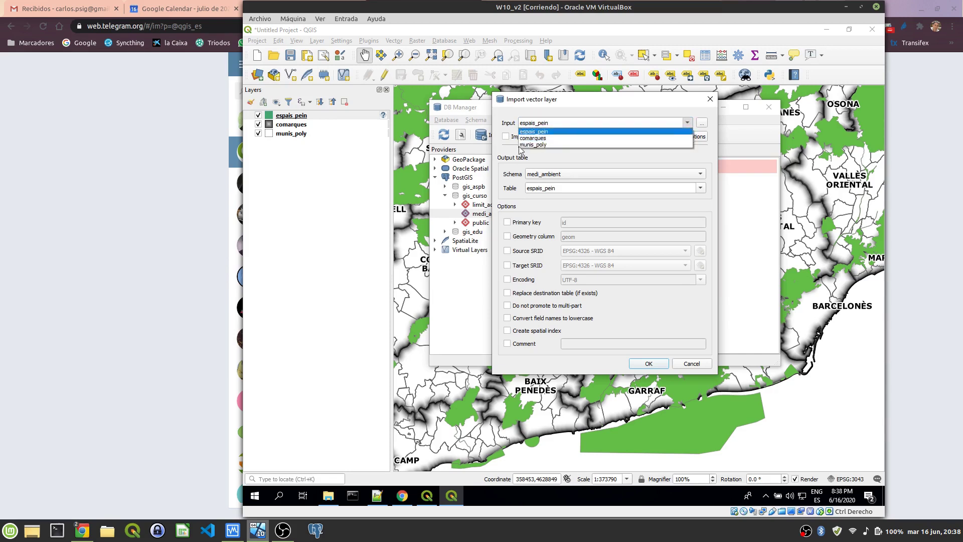
{"action": "left_click", "coordinate": [550, 133]}
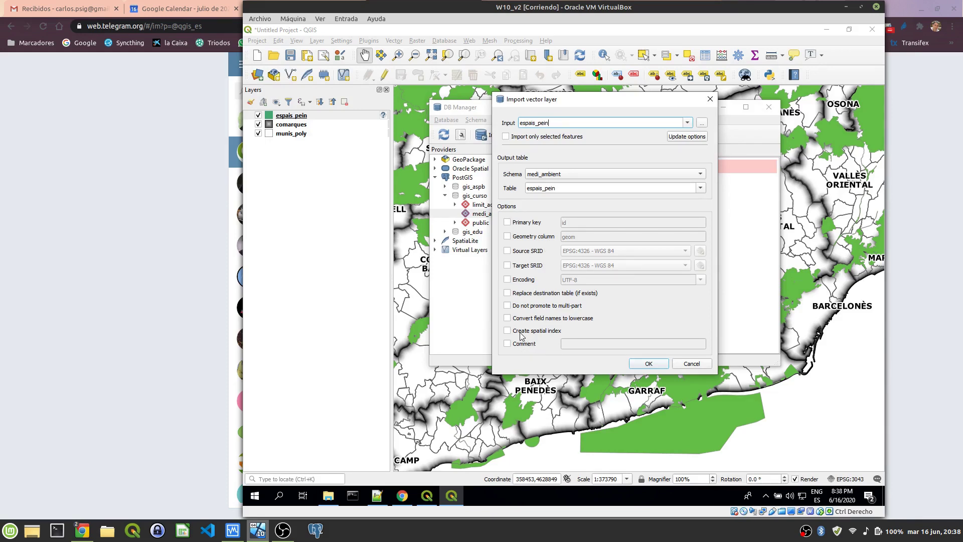
{"action": "left_click", "coordinate": [539, 333]}
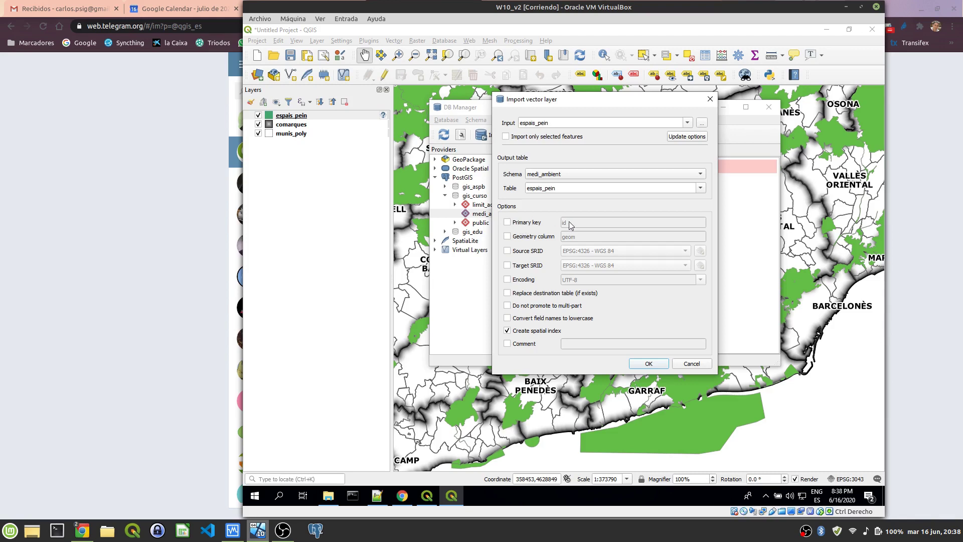
{"action": "left_click", "coordinate": [536, 223]}
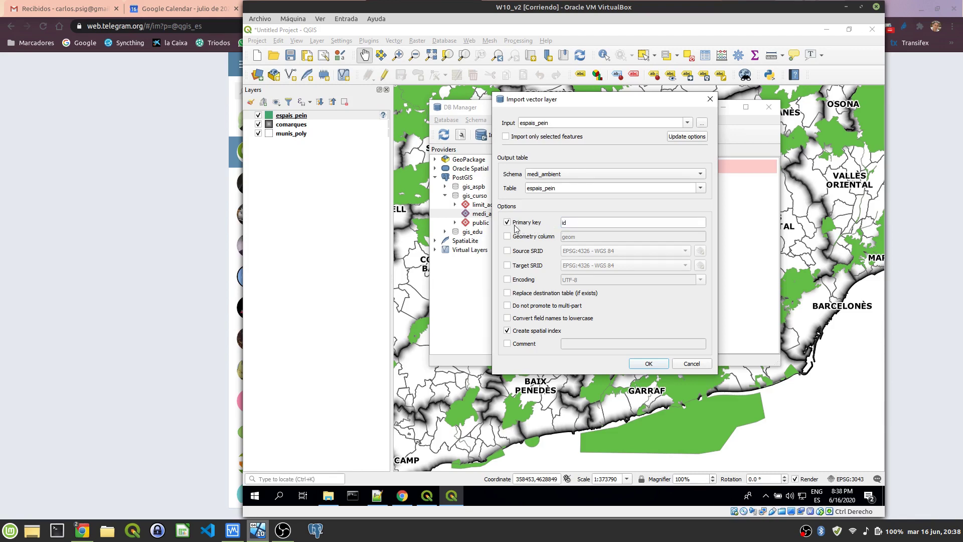
{"action": "left_click", "coordinate": [516, 224]}
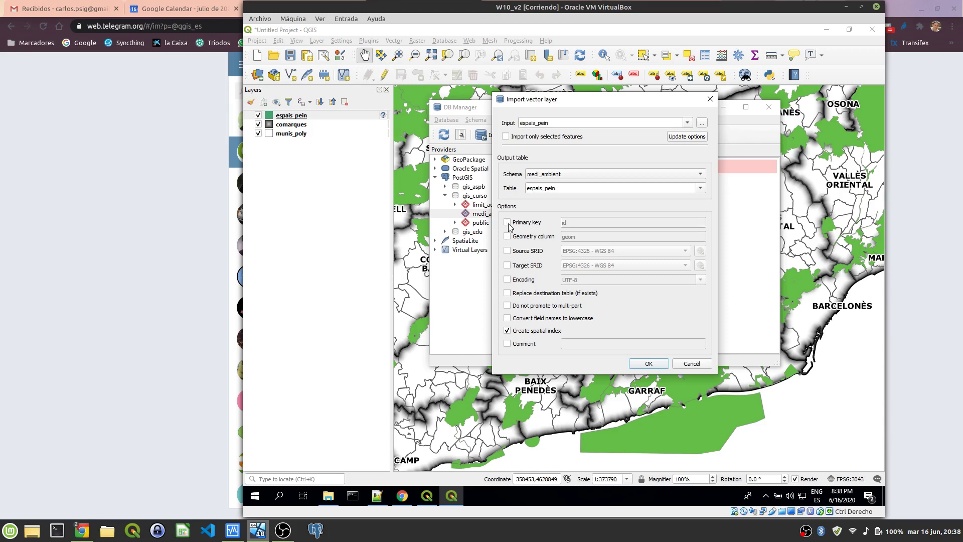
Step: Enable Target SRID and bring up the full coordinate reference system chooser
{"action": "left_click", "coordinate": [526, 269]}
{"action": "left_click", "coordinate": [651, 269]}
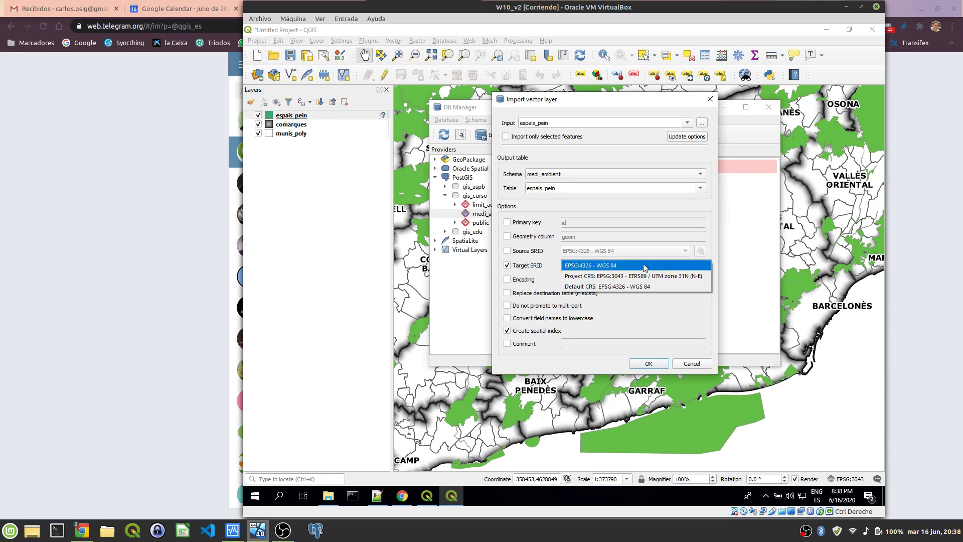
{"action": "left_click", "coordinate": [645, 266]}
{"action": "left_click", "coordinate": [701, 265]}
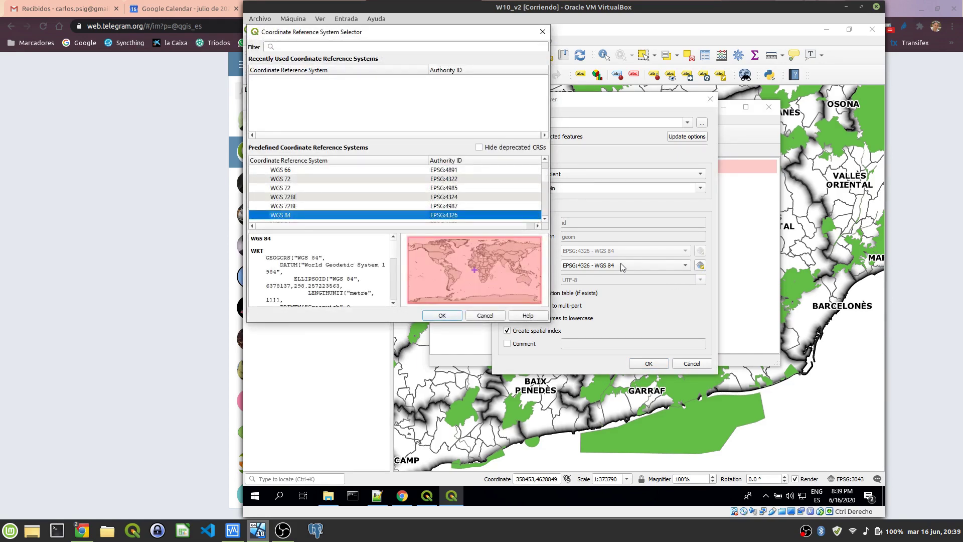
Step: Filter the CRS list for 25831 and confirm ETRS89 / UTM zone 31N as the target
{"action": "left_click", "coordinate": [365, 48]}
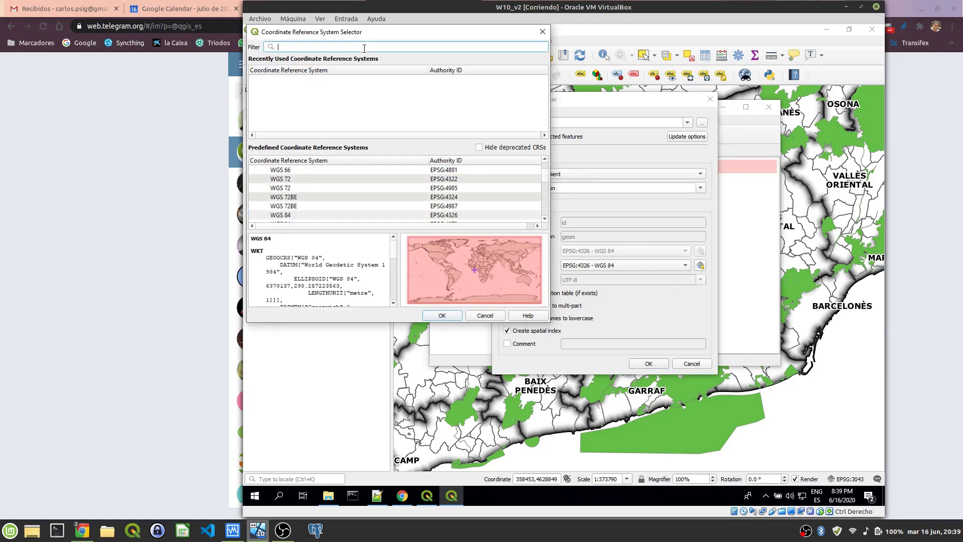
{"action": "type", "text": "25831"}
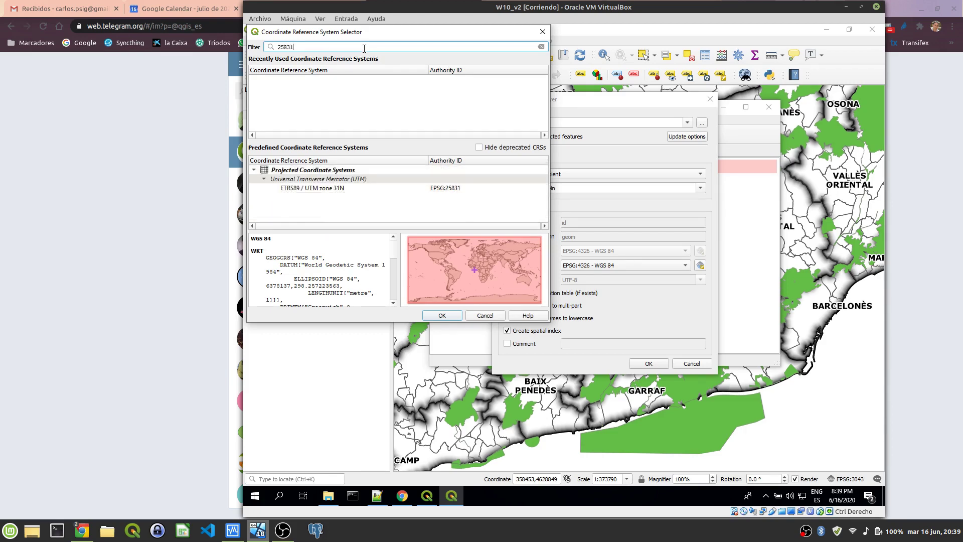
{"action": "left_click", "coordinate": [329, 189]}
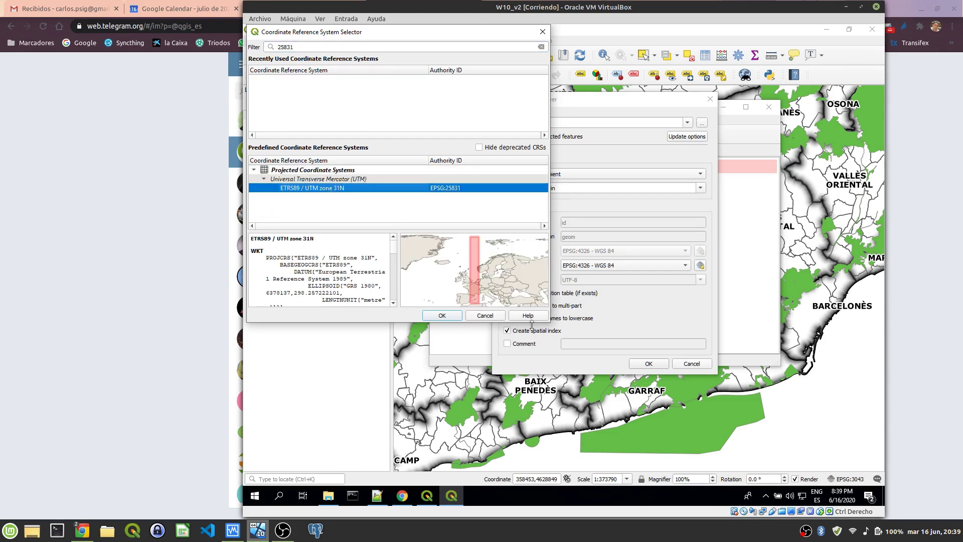
{"action": "left_click", "coordinate": [442, 315]}
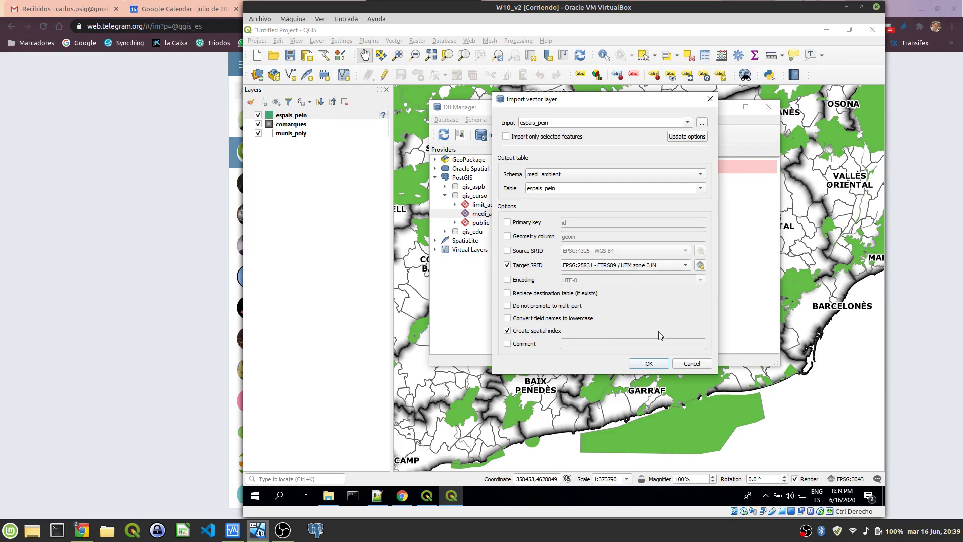
Step: Run the import, then show the espais_pein table's details under the medi_ambient schema
{"action": "left_click", "coordinate": [656, 364]}
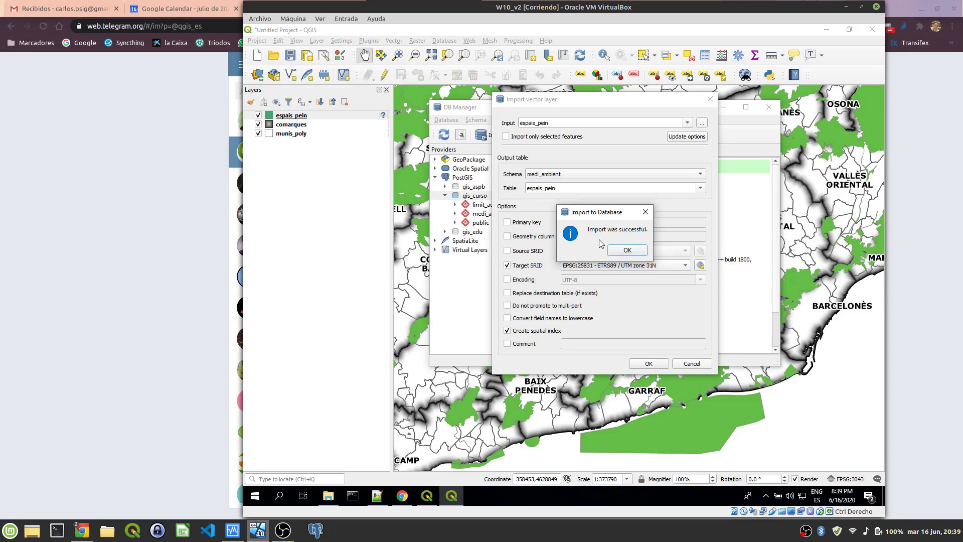
{"action": "left_click", "coordinate": [627, 250]}
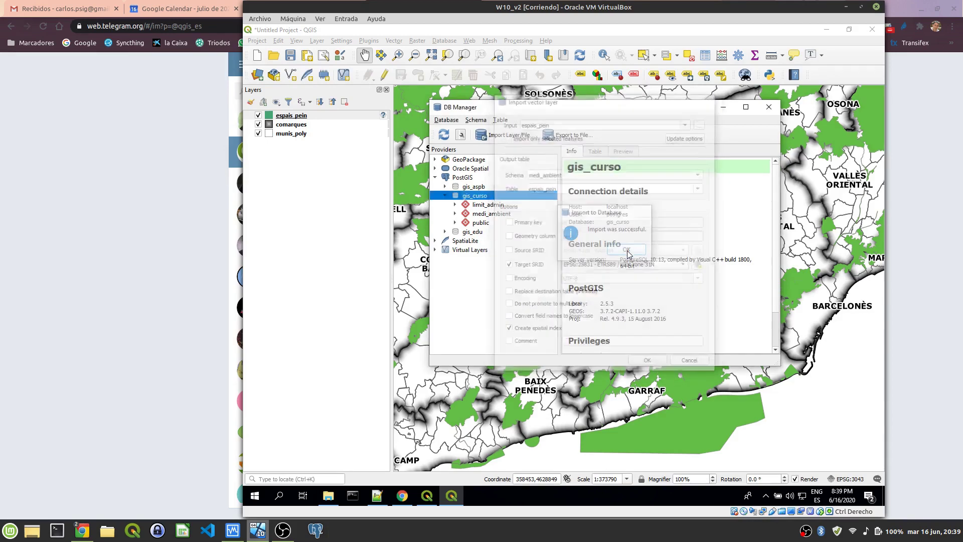
{"action": "left_click", "coordinate": [454, 214]}
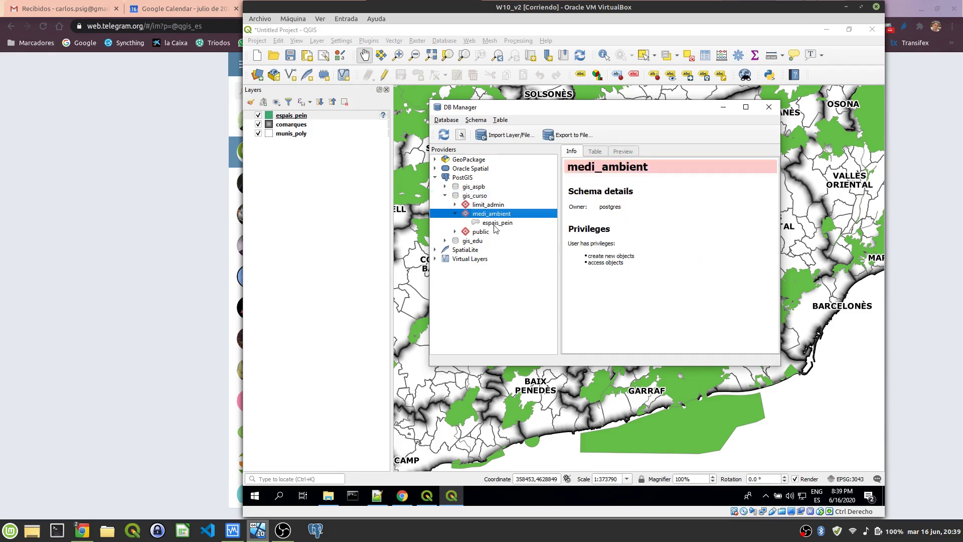
{"action": "left_click", "coordinate": [494, 222]}
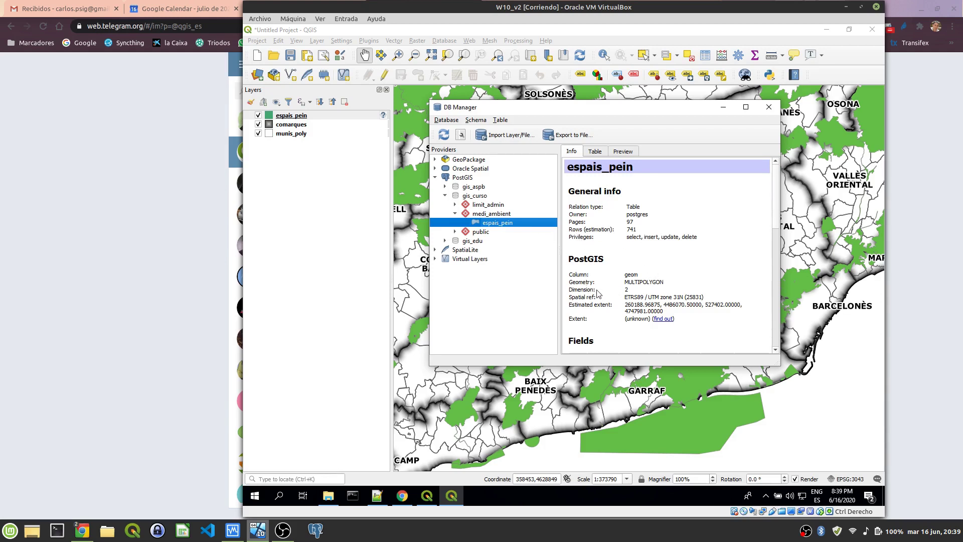
Step: Review the table info: MULTIPOLYGON geometry, ETRS89 reference, privileges and 741 estimated rows
{"action": "double_click", "coordinate": [637, 282]}
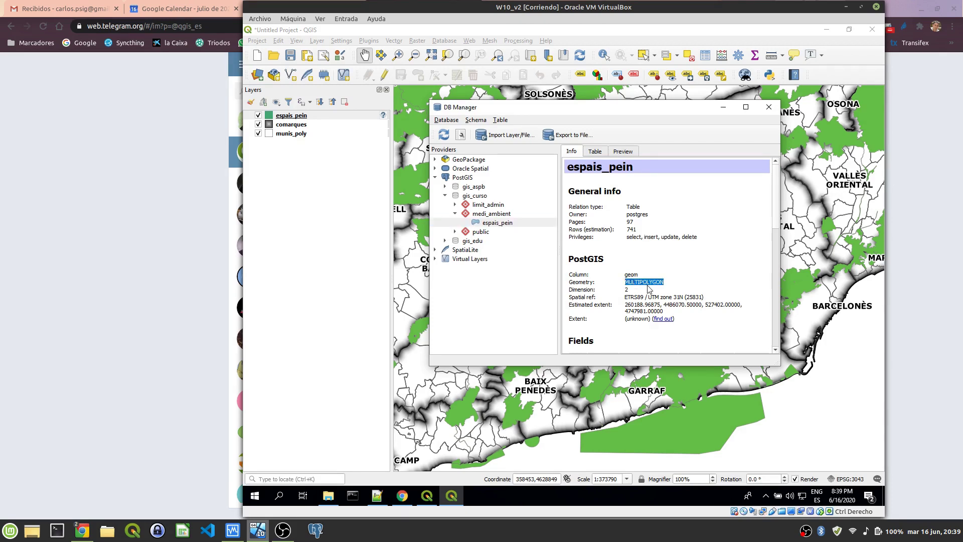
{"action": "left_click", "coordinate": [589, 296]}
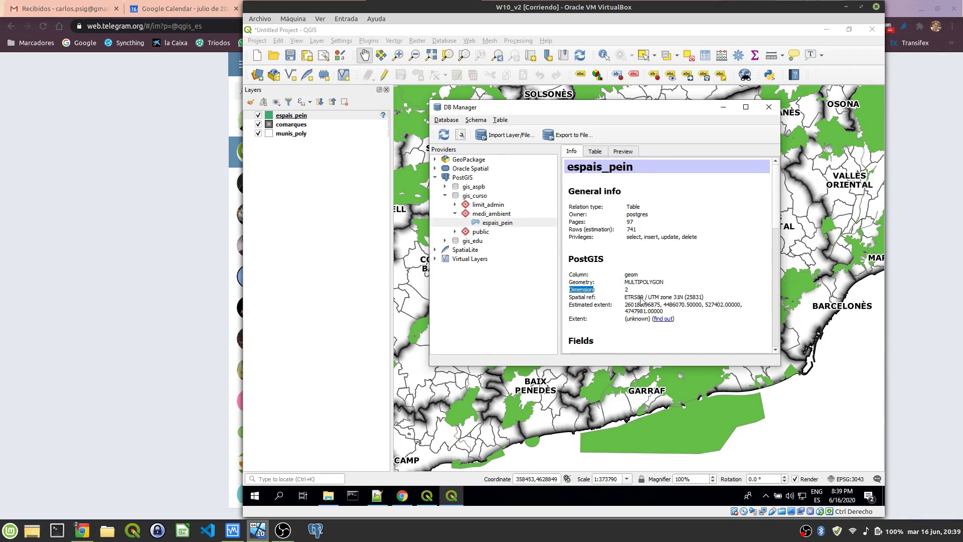
{"action": "double_click", "coordinate": [637, 298]}
{"action": "scroll", "coordinate": [637, 296], "scroll_direction": "down", "scroll_amount": 3}
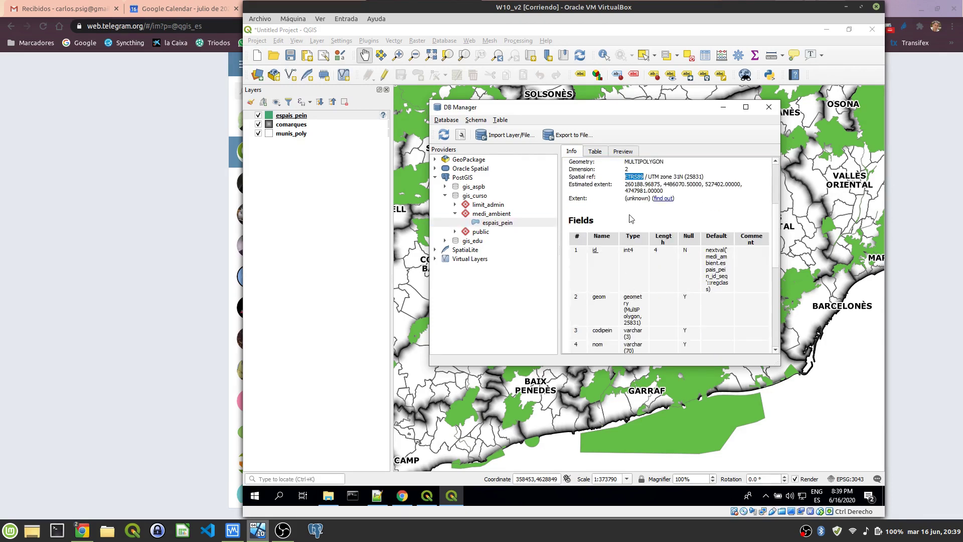
{"action": "scroll", "coordinate": [602, 246], "scroll_direction": "down", "scroll_amount": 3}
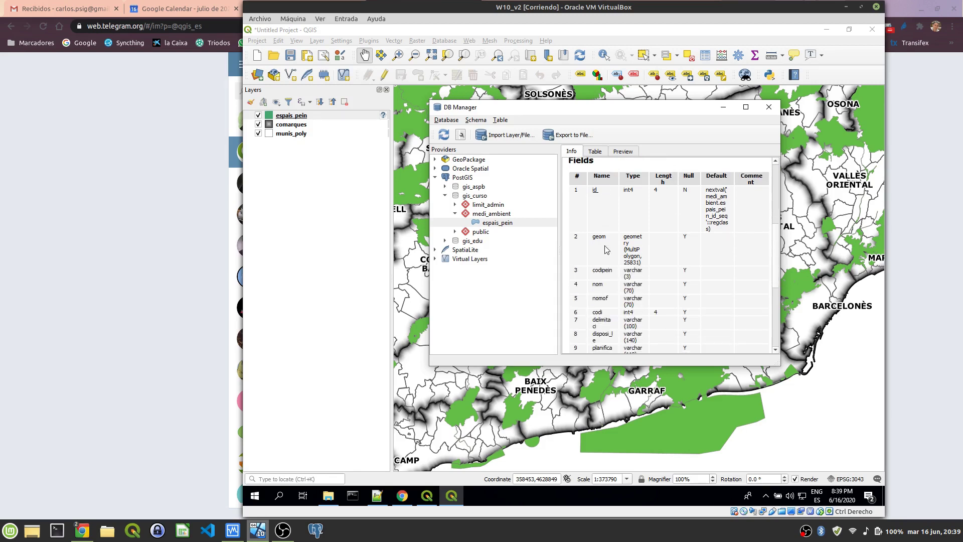
{"action": "scroll", "coordinate": [615, 249], "scroll_direction": "up", "scroll_amount": 5}
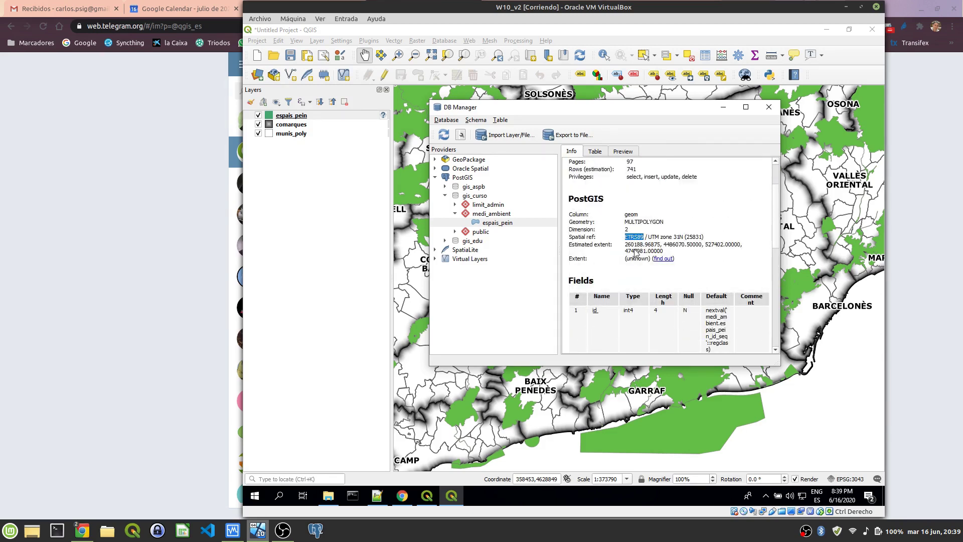
{"action": "scroll", "coordinate": [638, 253], "scroll_direction": "up", "scroll_amount": 1}
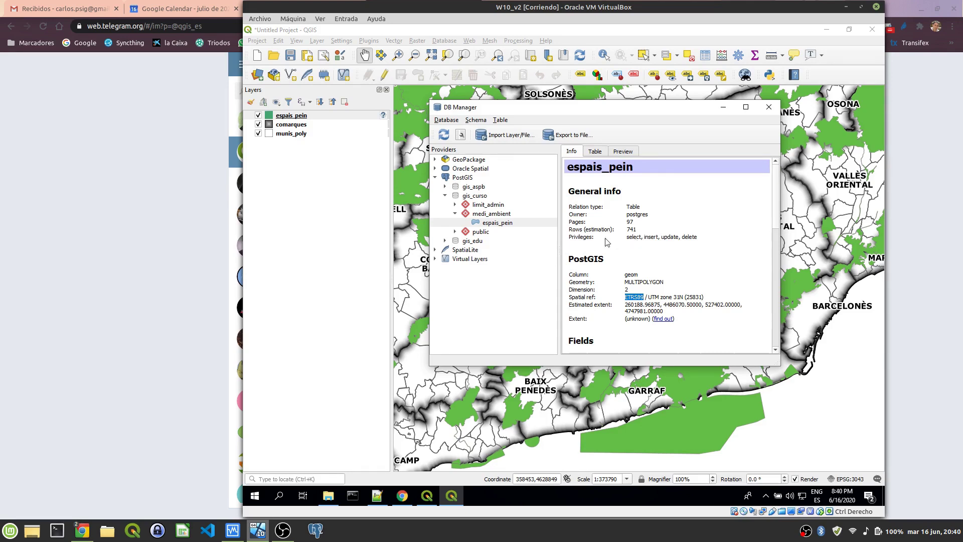
{"action": "left_click_drag", "start_coordinate": [580, 240], "coordinate": [650, 241]}
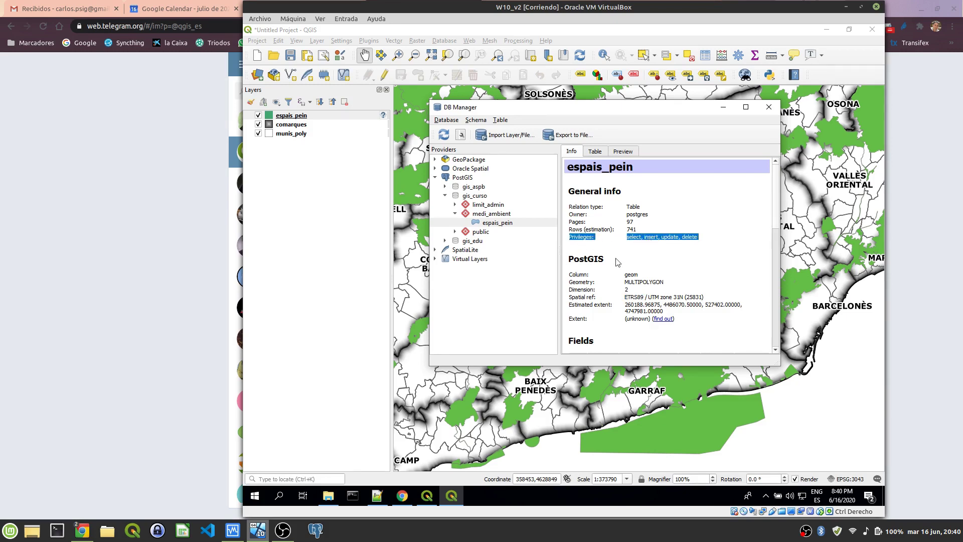
{"action": "double_click", "coordinate": [630, 230]}
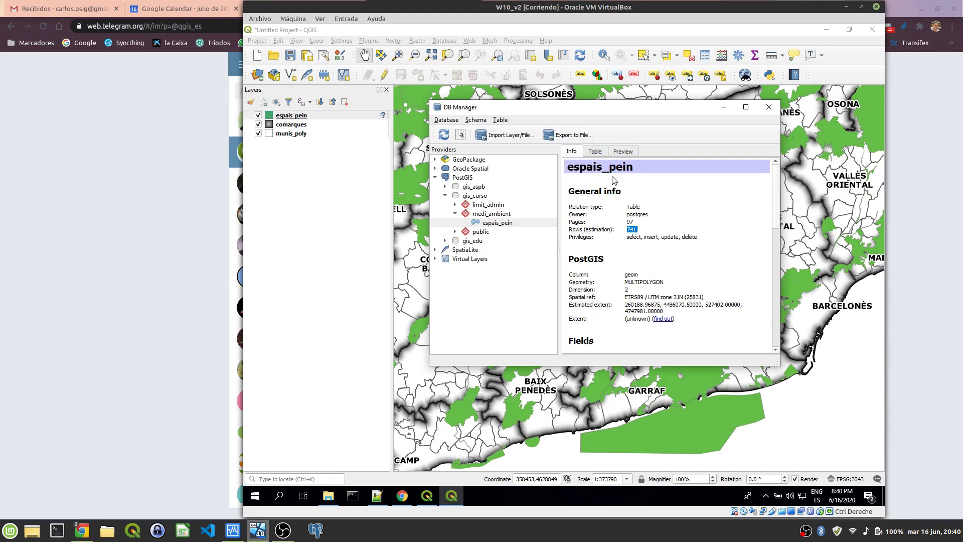
Step: Preview the espais_pein table, add it to the map canvas, and close DB Manager
{"action": "left_click", "coordinate": [629, 152]}
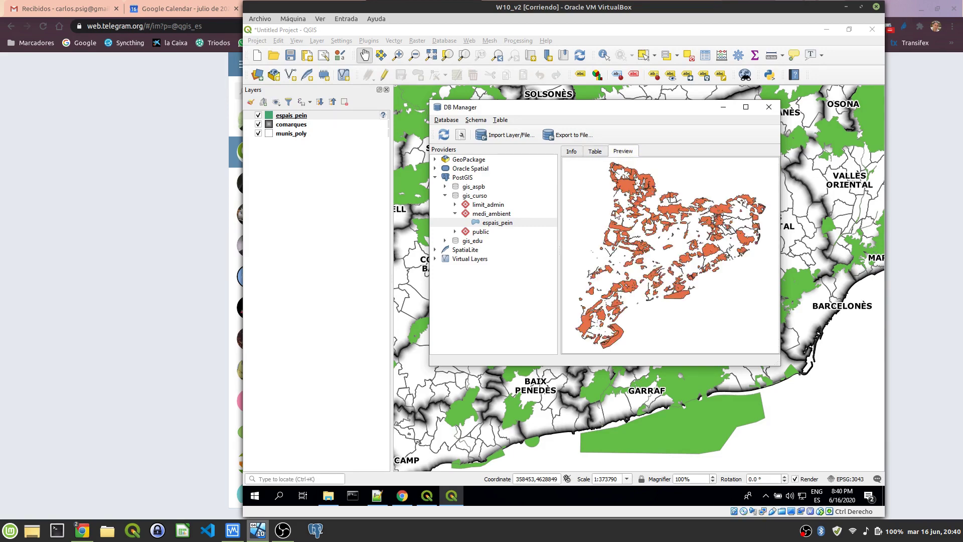
{"action": "left_click", "coordinate": [500, 223]}
{"action": "key", "text": "Return"}
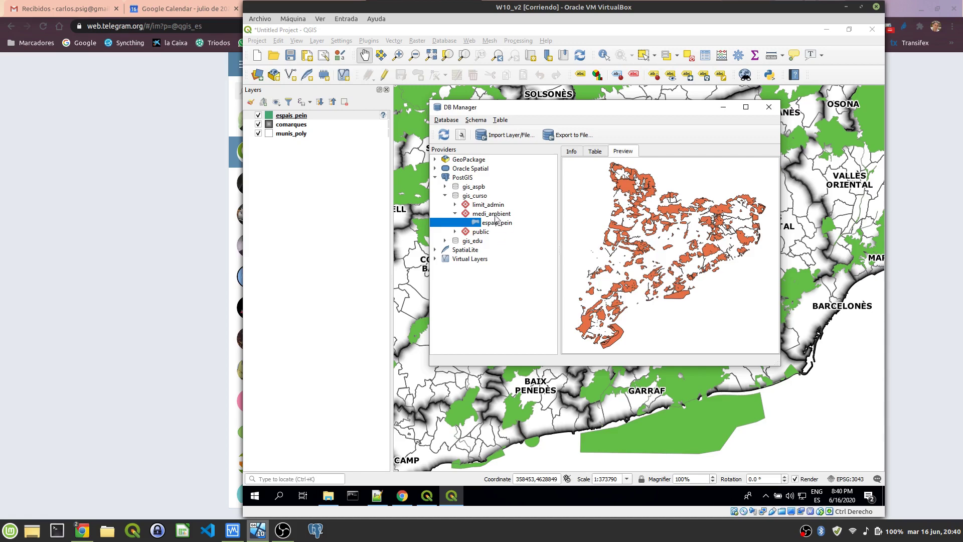
{"action": "left_click", "coordinate": [499, 226]}
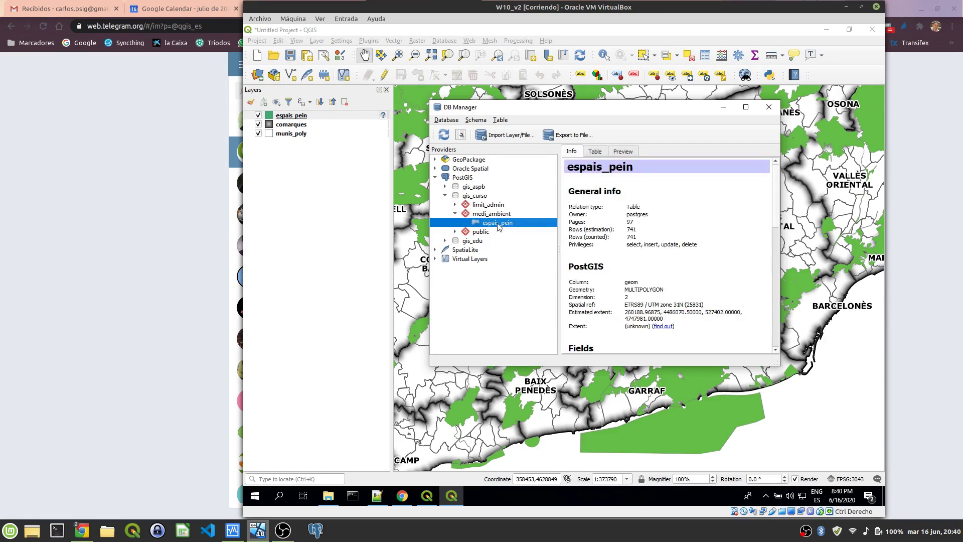
{"action": "right_click", "coordinate": [500, 226]}
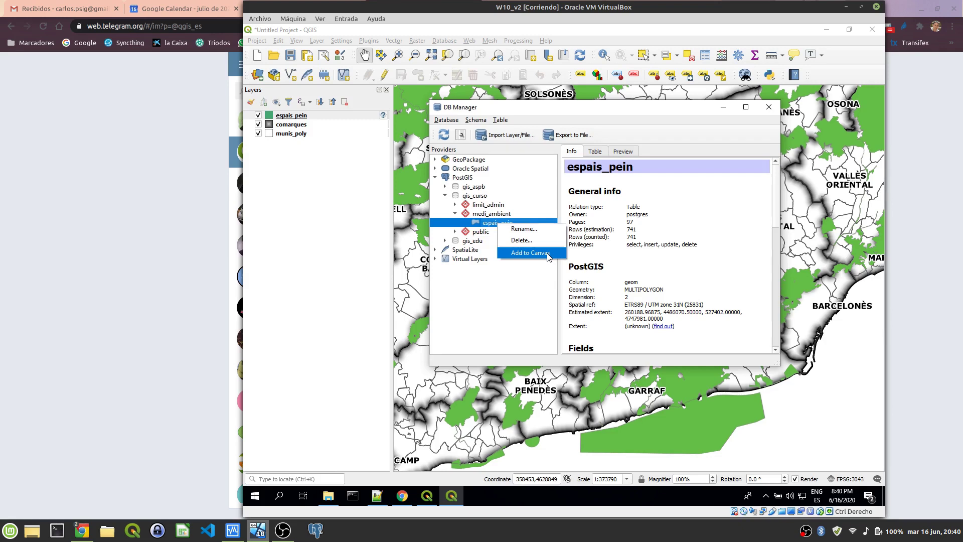
{"action": "left_click", "coordinate": [549, 254]}
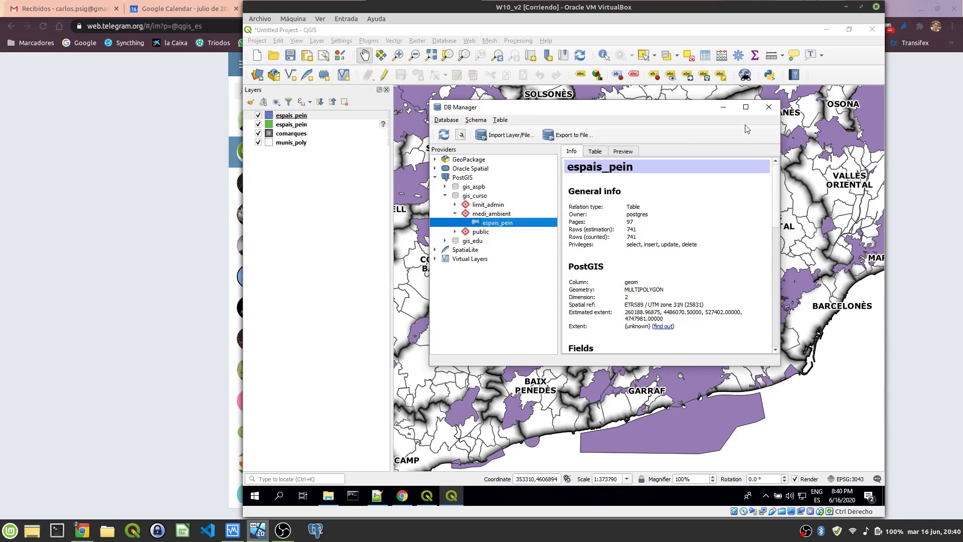
{"action": "left_click", "coordinate": [769, 106]}
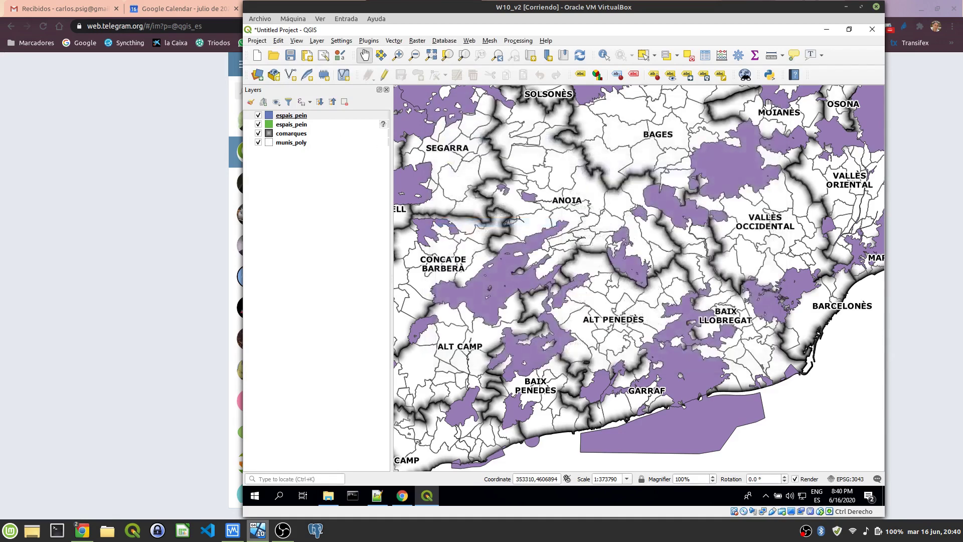
{"action": "left_click", "coordinate": [298, 126]}
Step: Copy all style categories from the original espais_pein layer, then hide that layer
{"action": "right_click", "coordinate": [299, 125]}
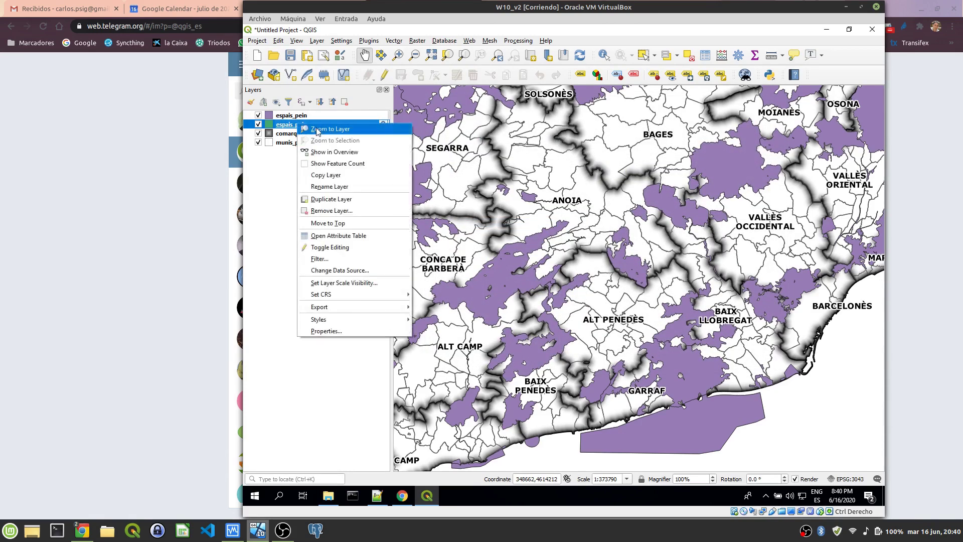
{"action": "mouse_move", "coordinate": [363, 318]}
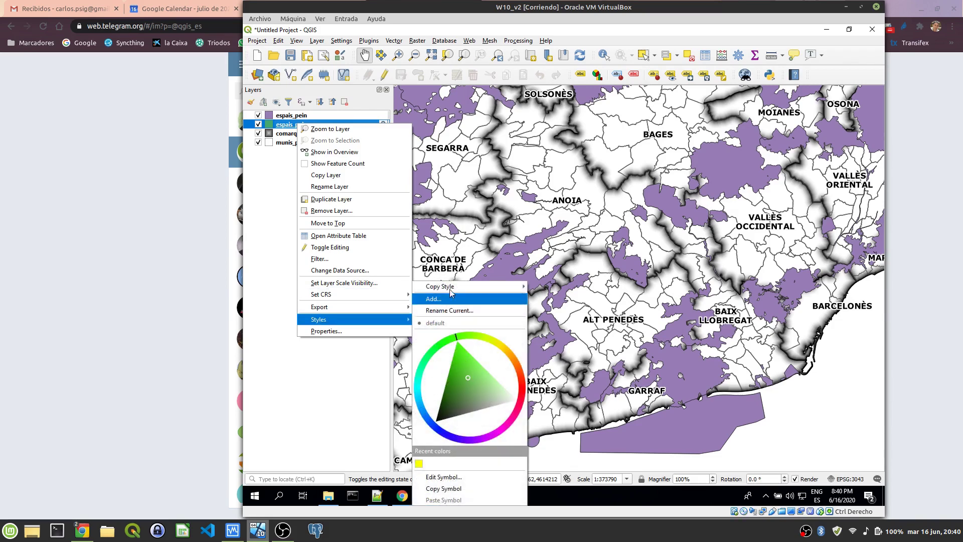
{"action": "mouse_move", "coordinate": [494, 287]}
{"action": "left_click", "coordinate": [539, 289]}
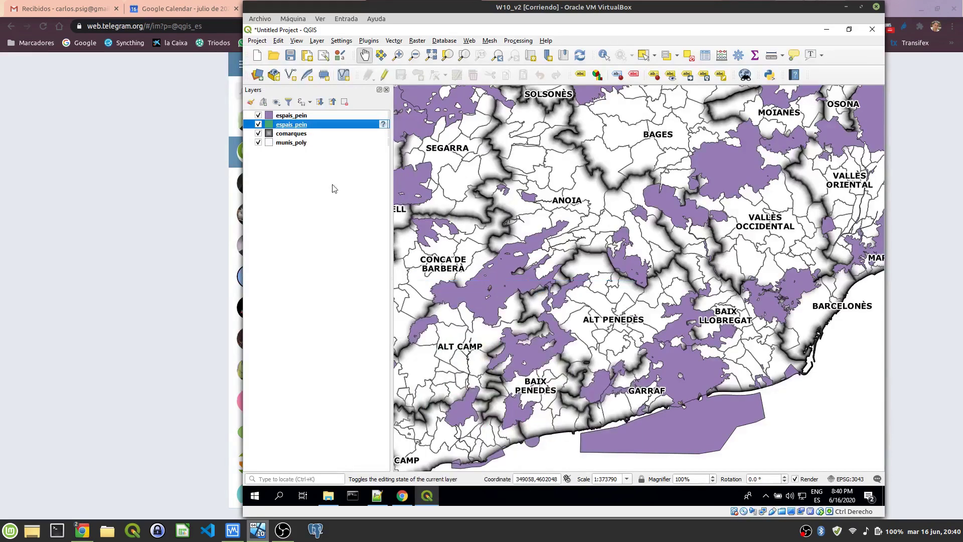
{"action": "left_click", "coordinate": [258, 124]}
Step: Paste all style categories onto the new PostGIS espais_pein layer
{"action": "left_click", "coordinate": [297, 117]}
{"action": "right_click", "coordinate": [296, 116]}
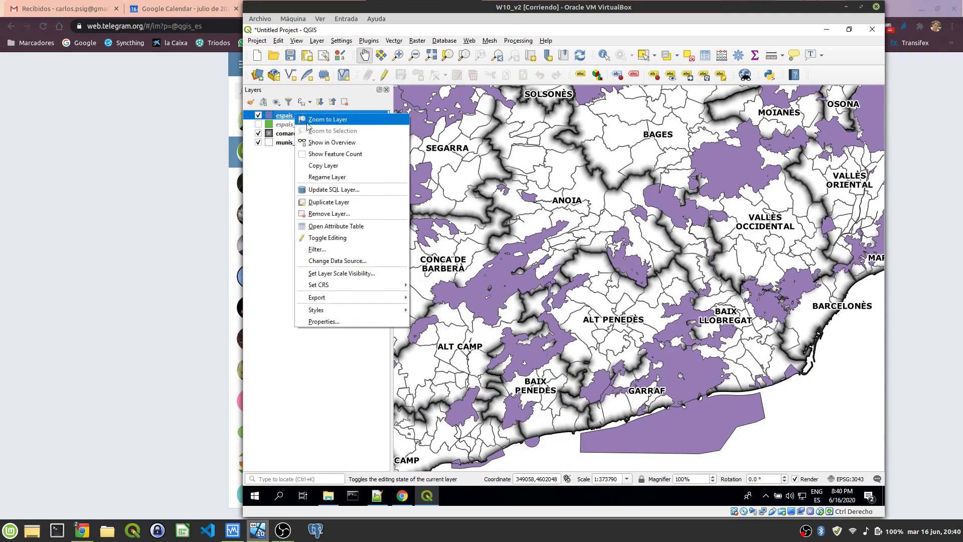
{"action": "mouse_move", "coordinate": [375, 307]}
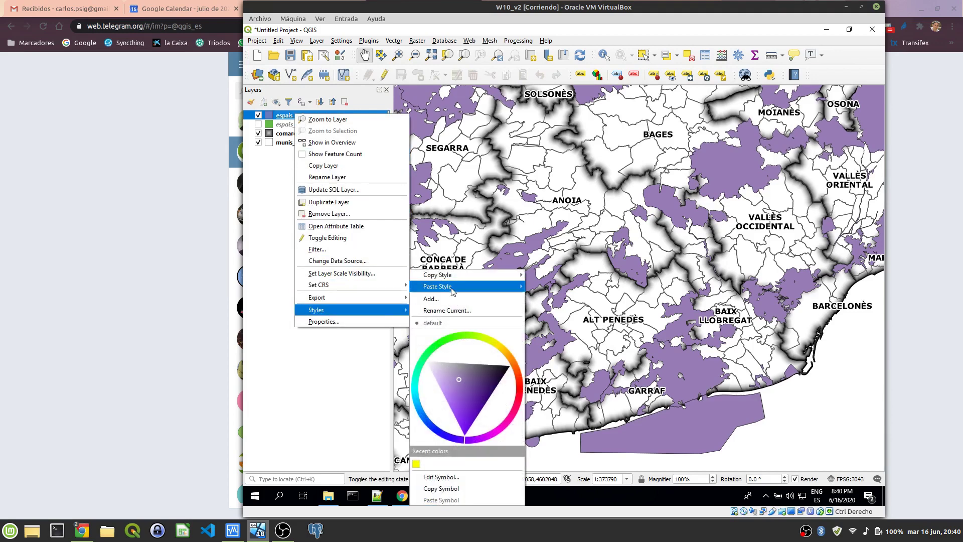
{"action": "mouse_move", "coordinate": [454, 289]}
{"action": "left_click", "coordinate": [546, 290]}
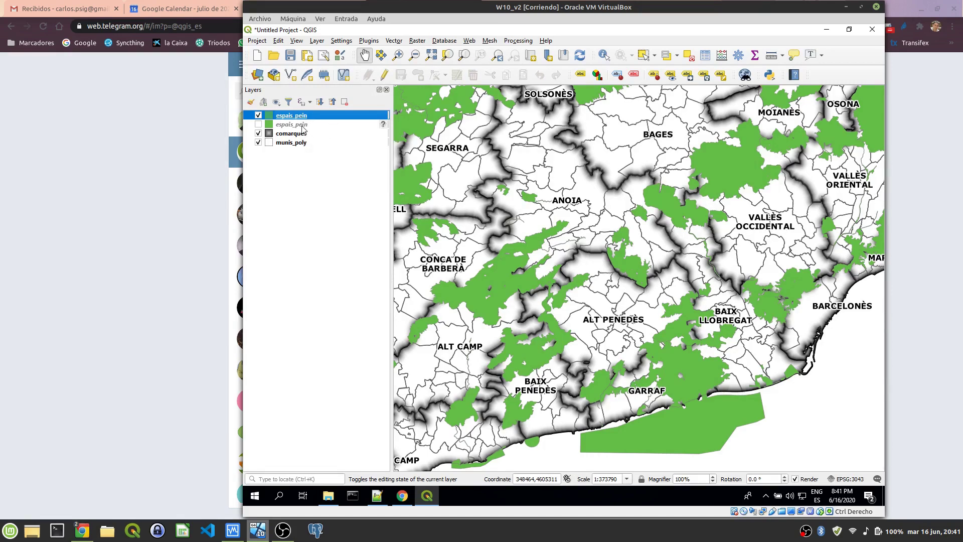
{"action": "mouse_move", "coordinate": [302, 130]}
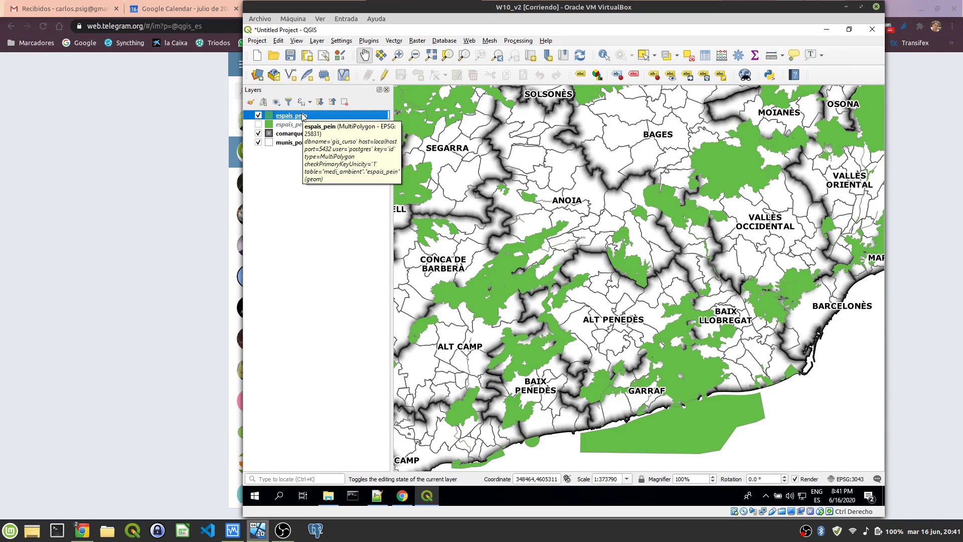
Step: Select the PostGIS espais_pein layer and toggle editing on to show its vertices
{"action": "left_click", "coordinate": [295, 126]}
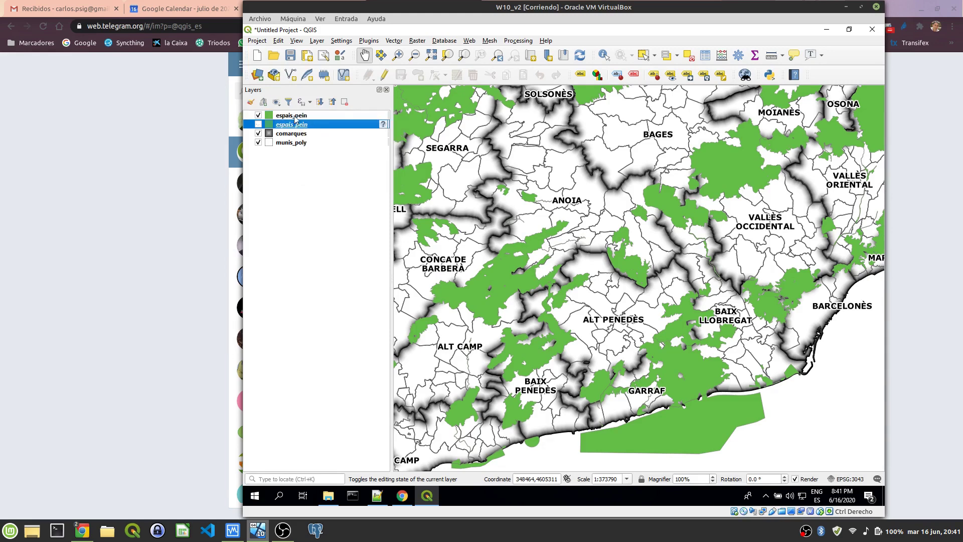
{"action": "left_click", "coordinate": [295, 118]}
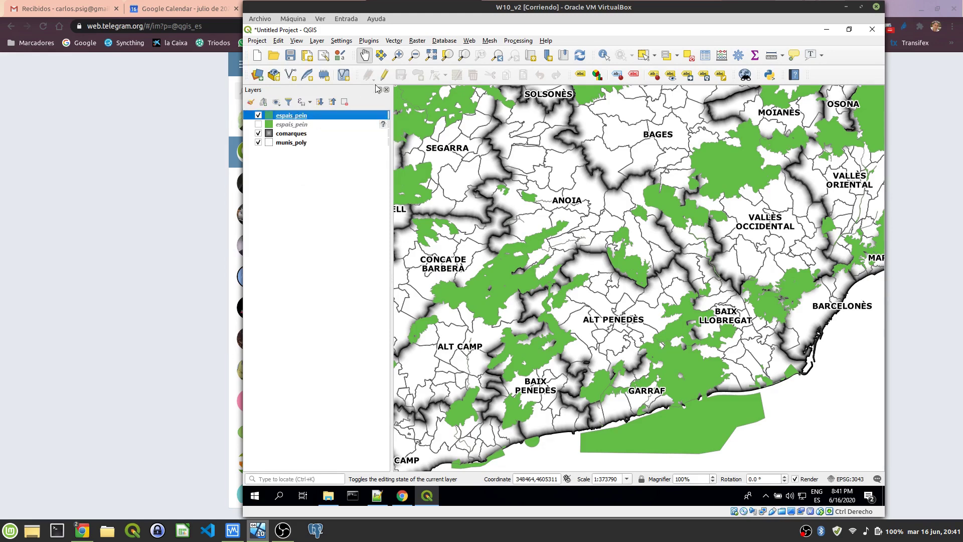
{"action": "left_click", "coordinate": [303, 125]}
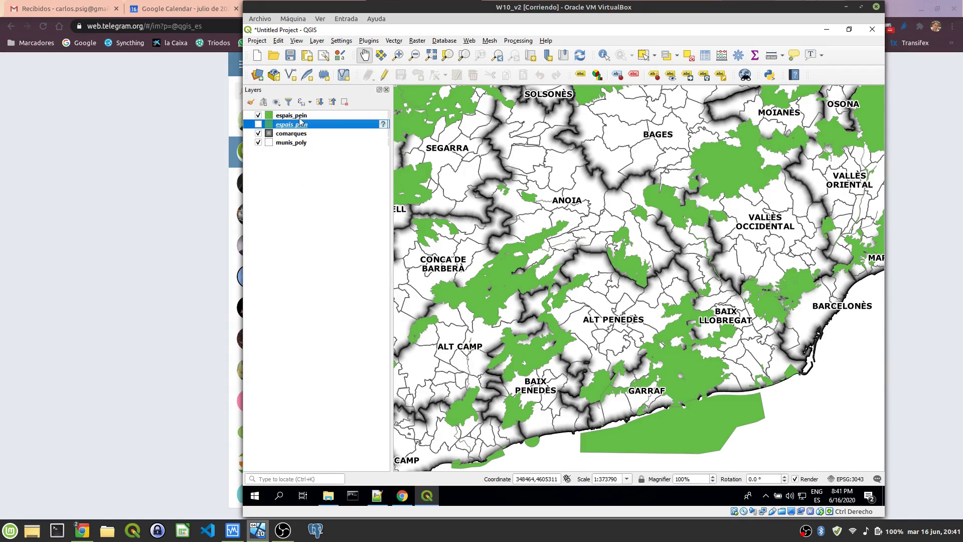
{"action": "left_click", "coordinate": [299, 118]}
{"action": "left_click", "coordinate": [303, 125]}
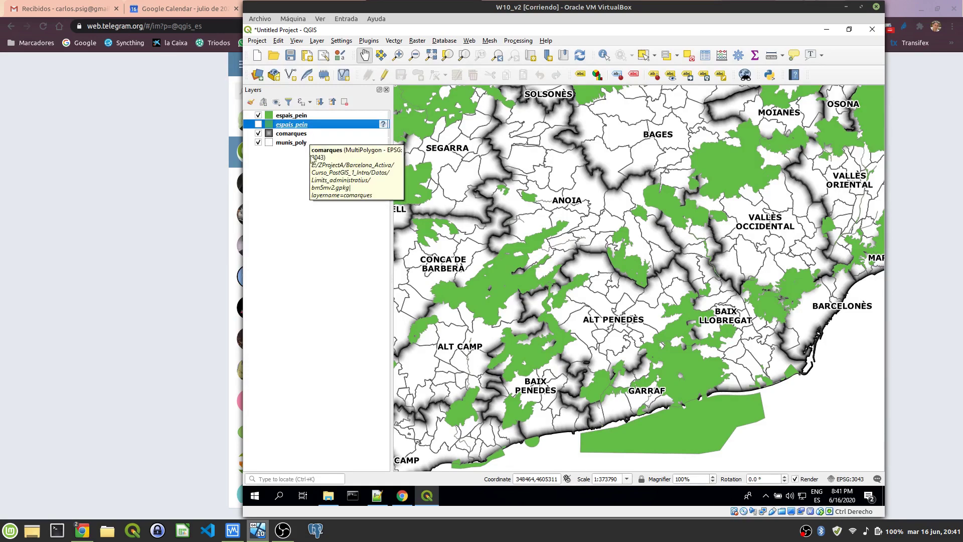
{"action": "left_click", "coordinate": [299, 117]}
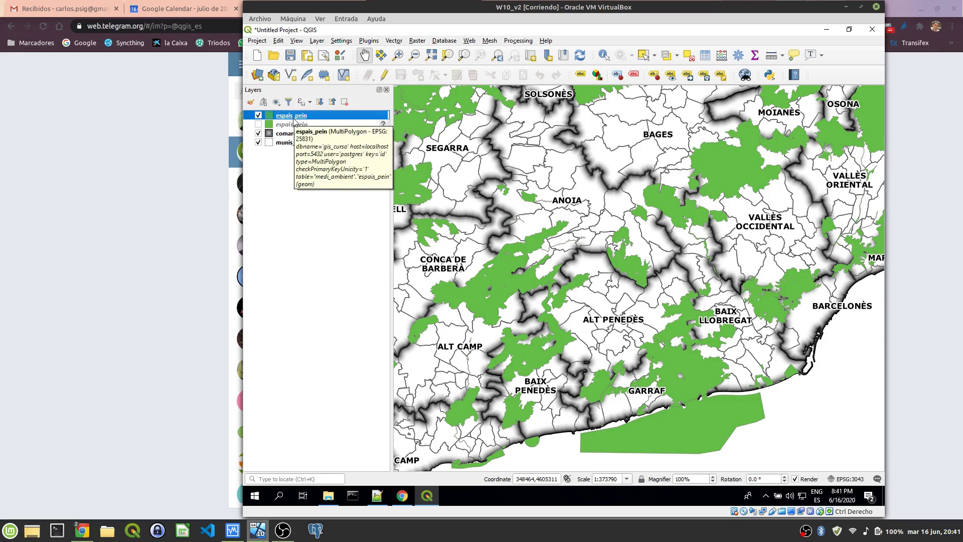
{"action": "left_click", "coordinate": [384, 75]}
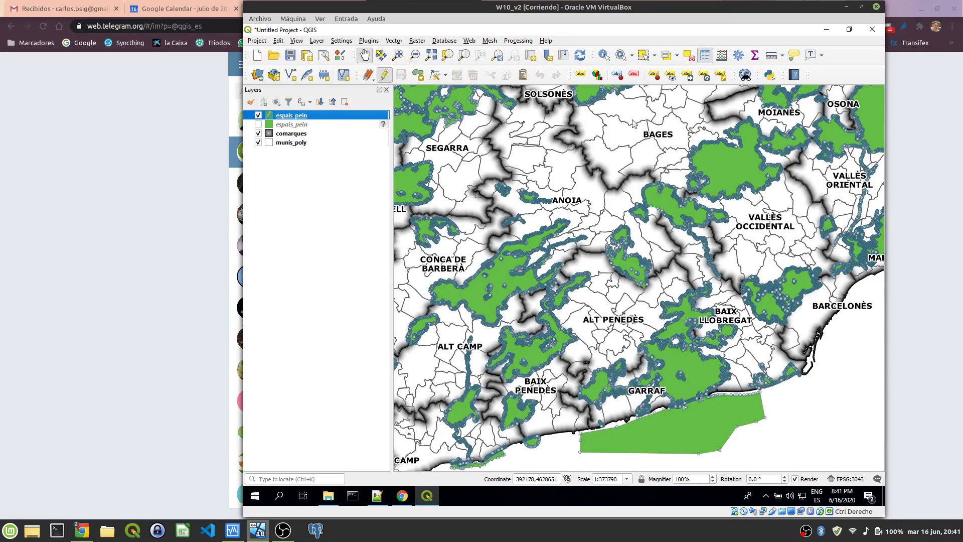
Step: Browse the 741-row espais_pein attribute table, stop editing, then select comarques and munis_poly
{"action": "key", "text": "F6"}
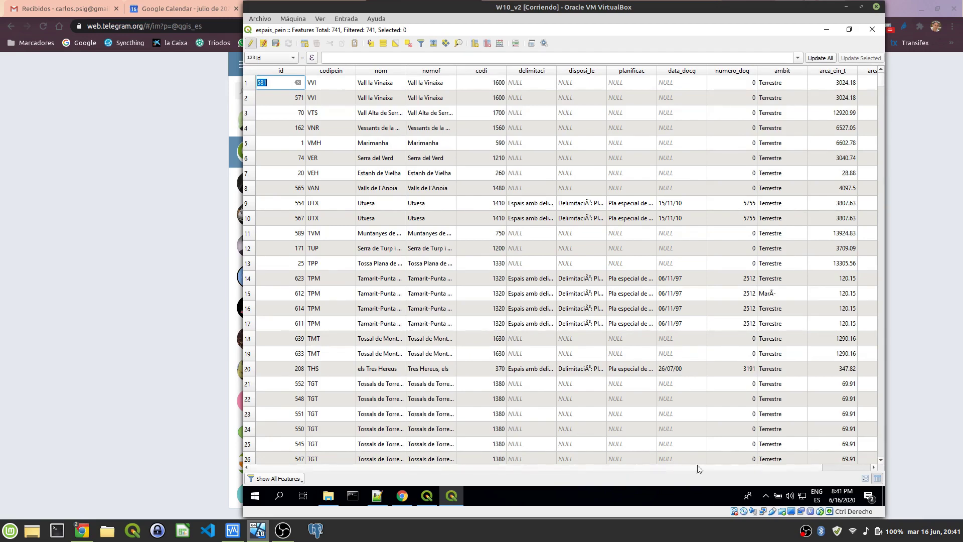
{"action": "scroll", "coordinate": [696, 467], "scroll_direction": "down", "scroll_amount": 1}
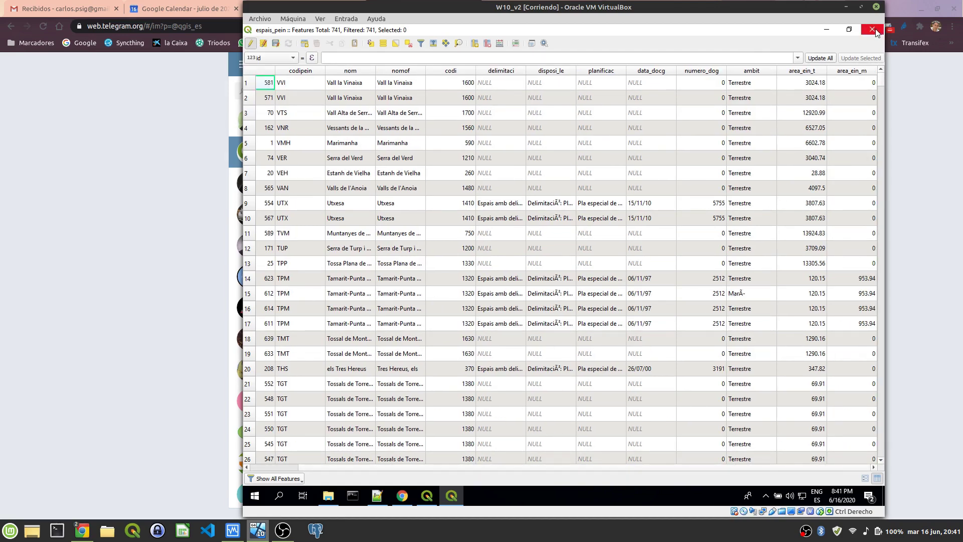
{"action": "key", "text": "Escape"}
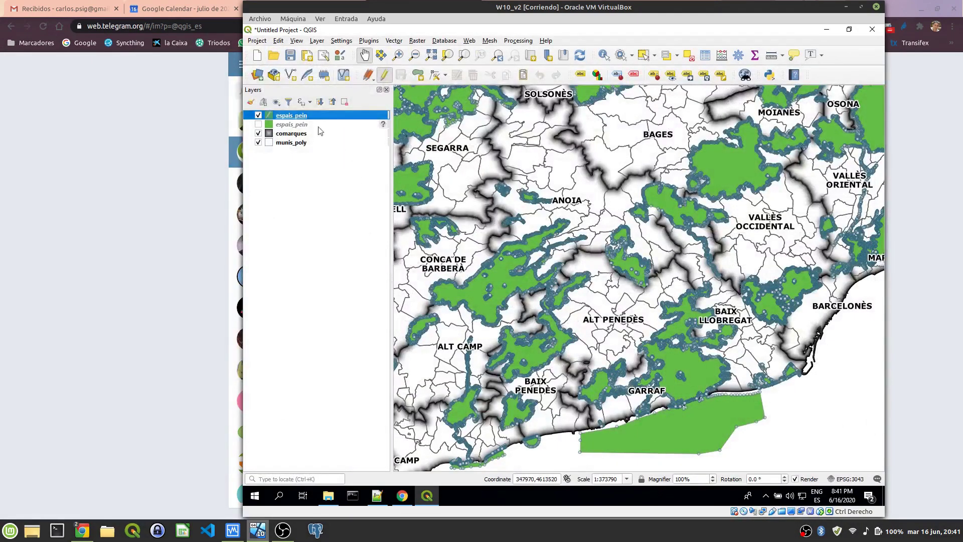
{"action": "left_click", "coordinate": [384, 76]}
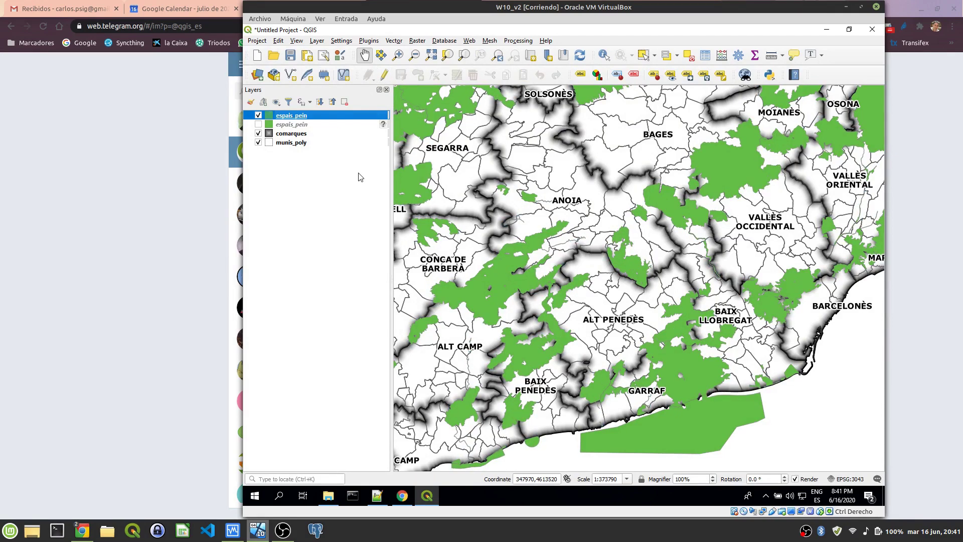
{"action": "left_click", "coordinate": [295, 135]}
{"action": "left_click", "coordinate": [295, 143]}
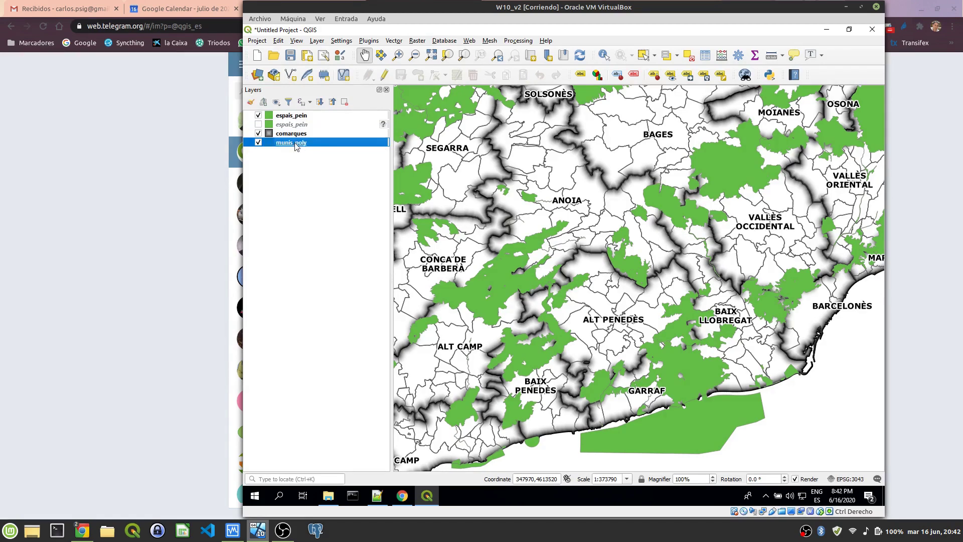